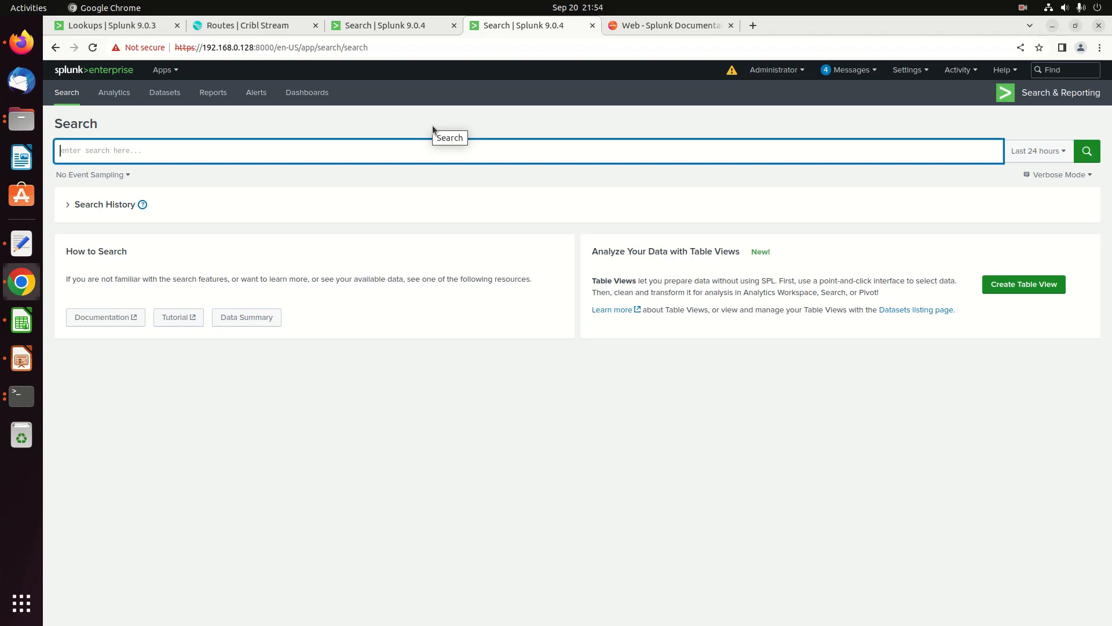
# Review the field names and their recommended or required markings in the Splunk CIM documentation for Web event datasets
pyautogui.click(478, 118)
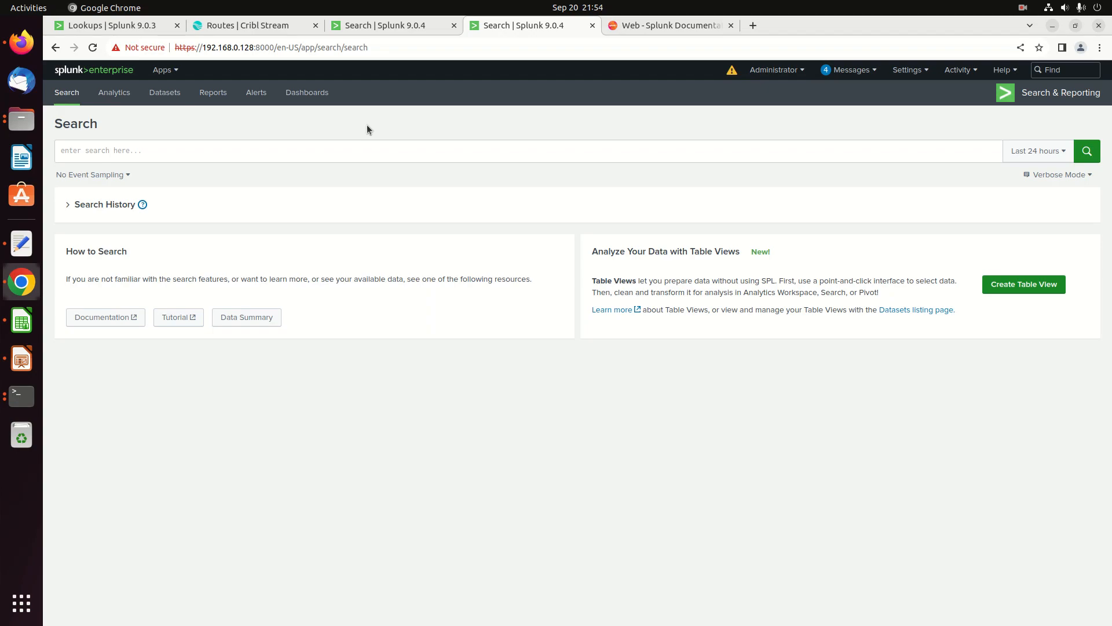
pyautogui.click(665, 29)
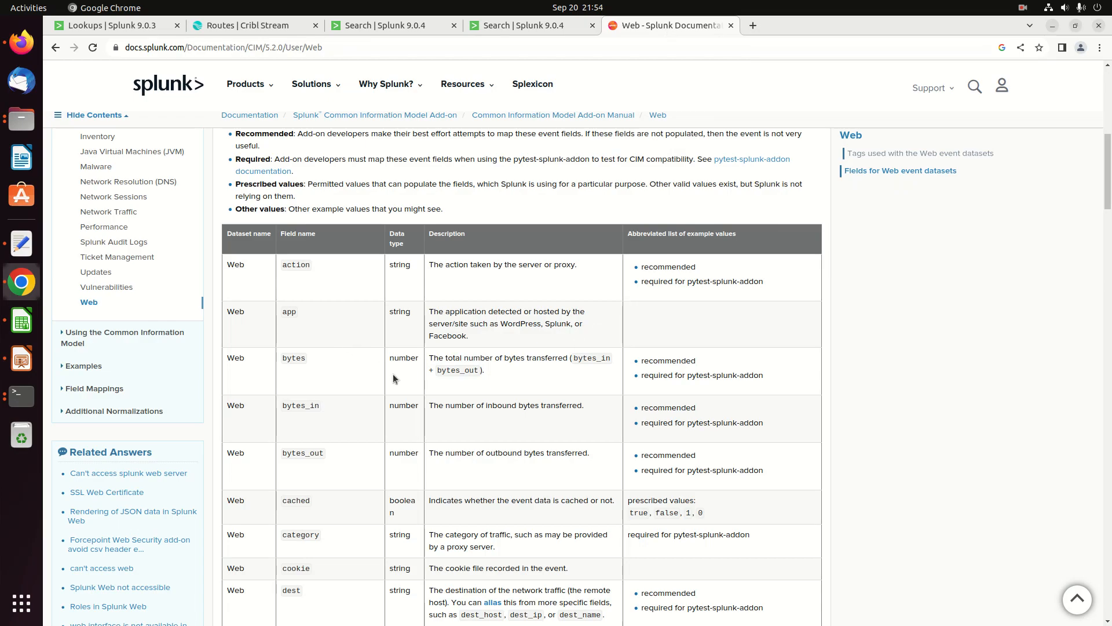
pyautogui.scroll(-3, 414, 451)
pyautogui.scroll(-7, 418, 455)
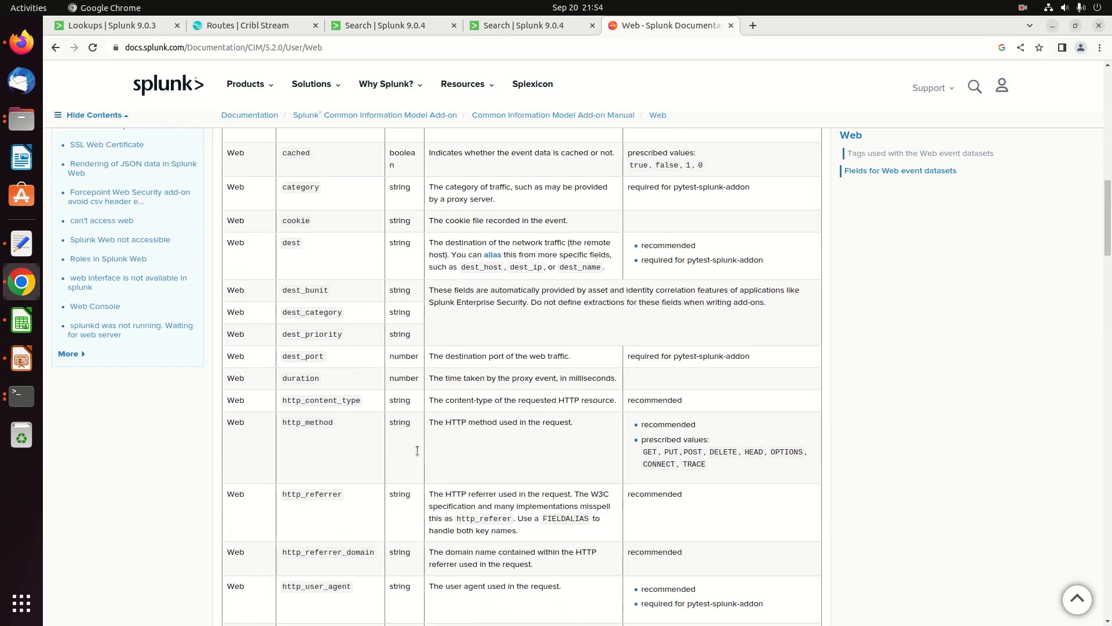
pyautogui.scroll(-6, 418, 456)
pyautogui.scroll(4, 418, 455)
pyautogui.scroll(11, 418, 455)
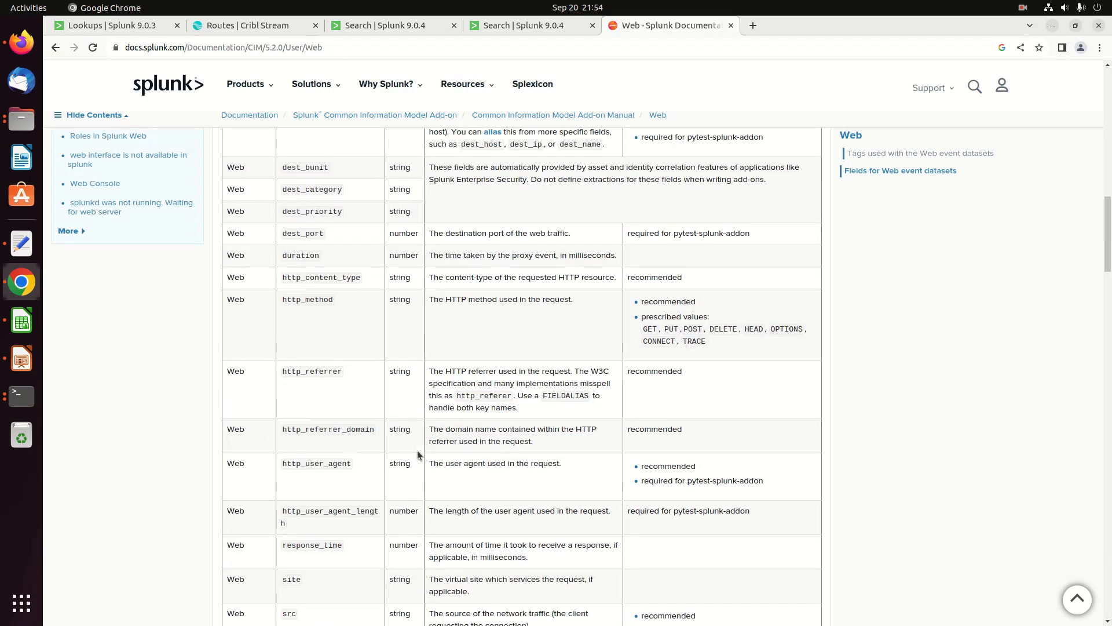
pyautogui.scroll(5, 418, 455)
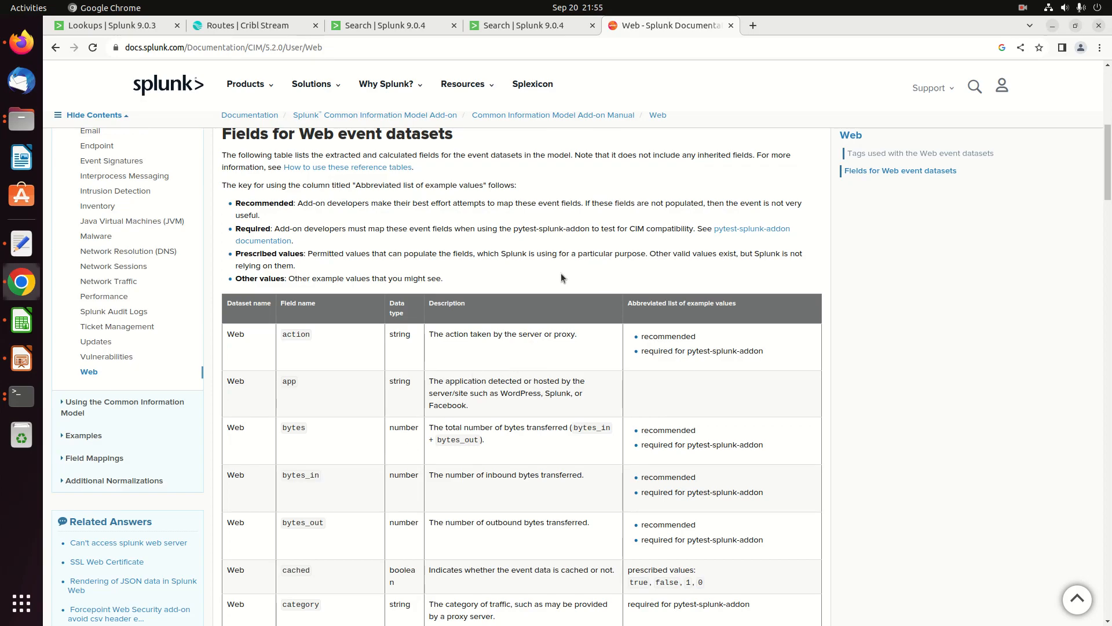
pyautogui.scroll(-1, 565, 276)
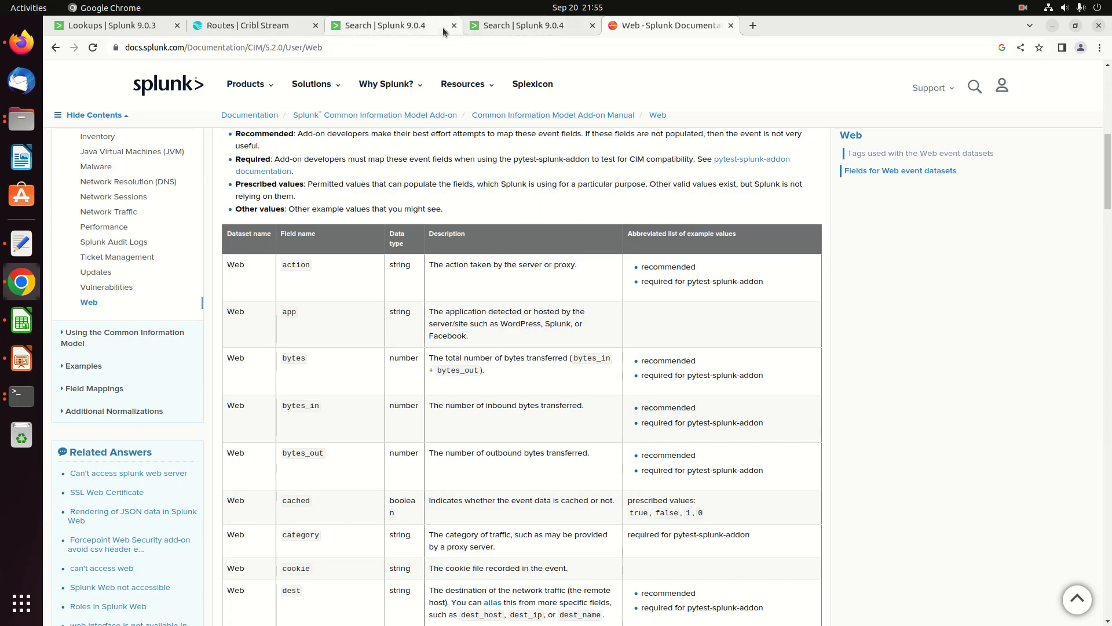
# Run the search index=corelight sourcetype=corelight_http | head 100 over the last 24 hours
pyautogui.click(421, 31)
pyautogui.click(244, 148)
pyautogui.write('index=corelight')
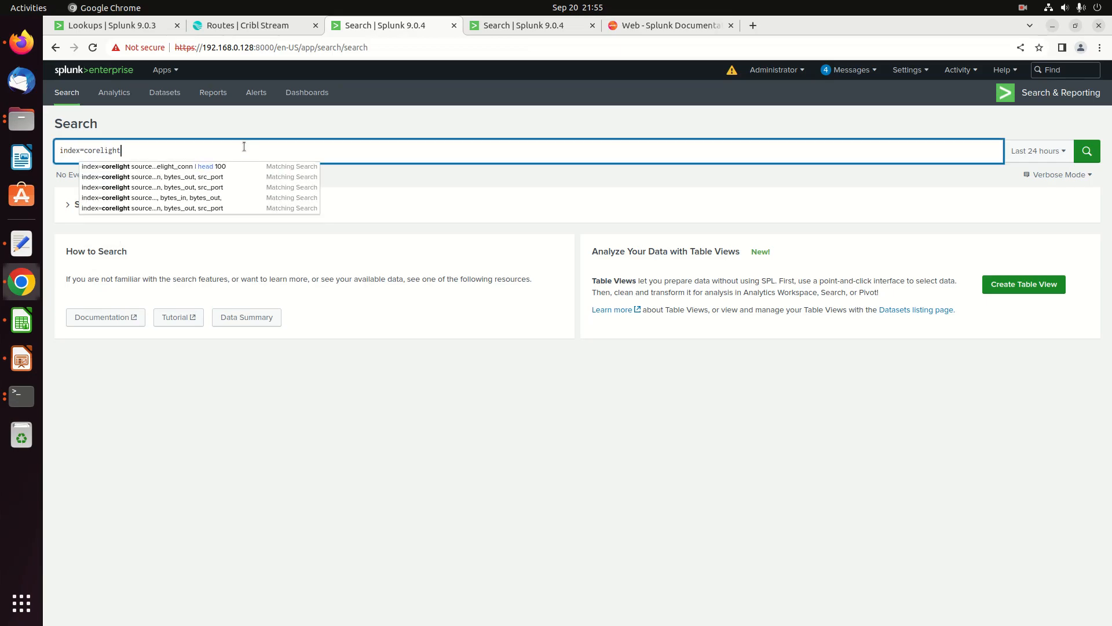
pyautogui.write(' sourcetype=')
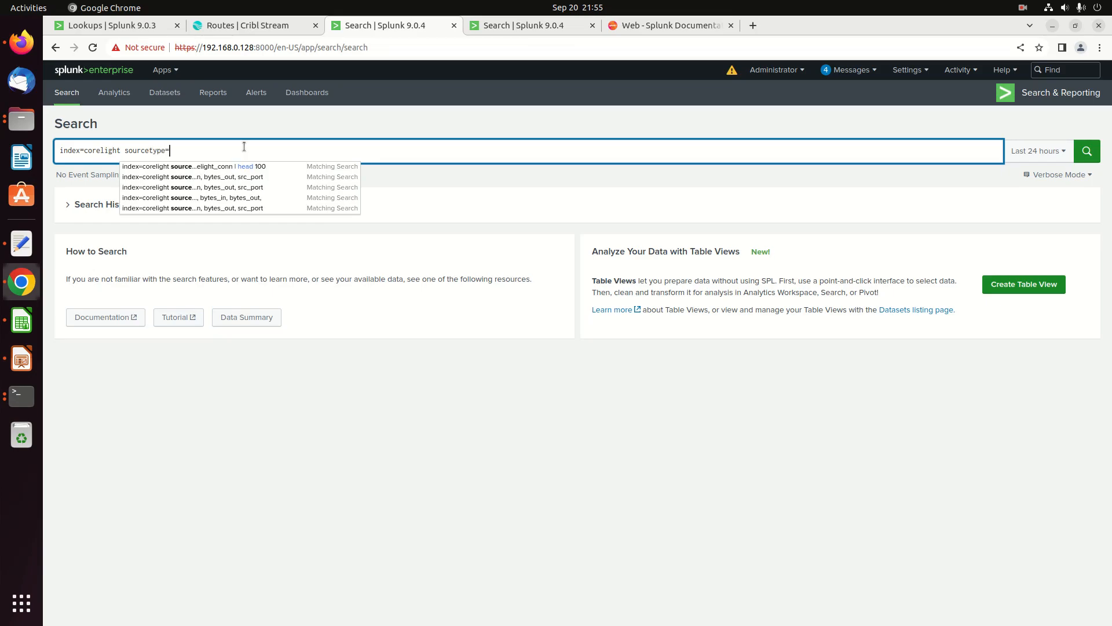
pyautogui.write('corel')
pyautogui.write('ight_htt')
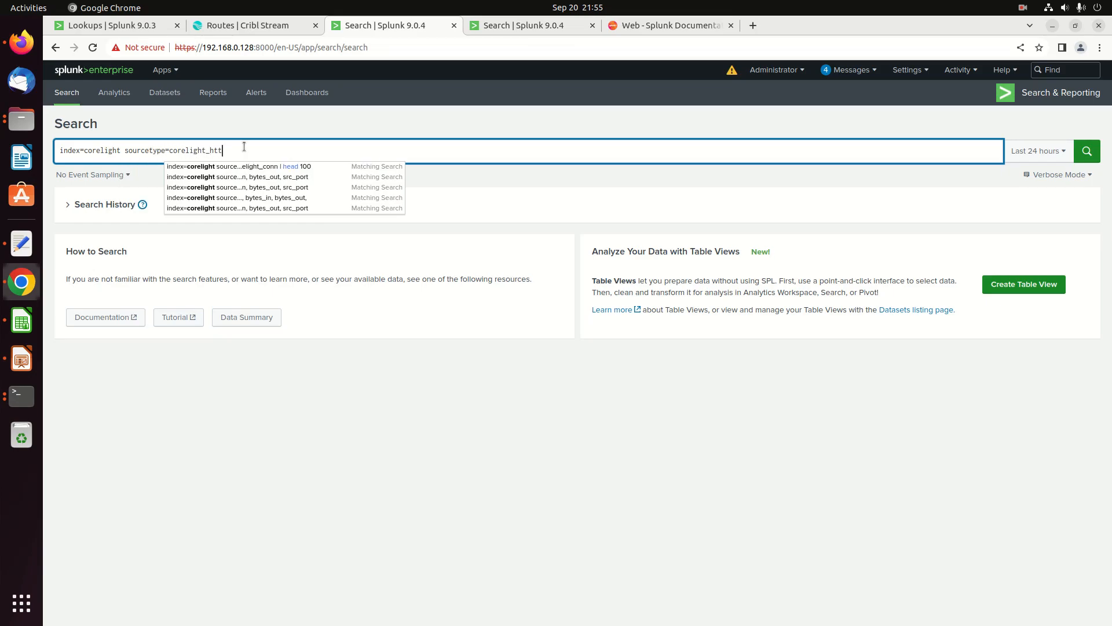
pyautogui.write('p \\ head 100')
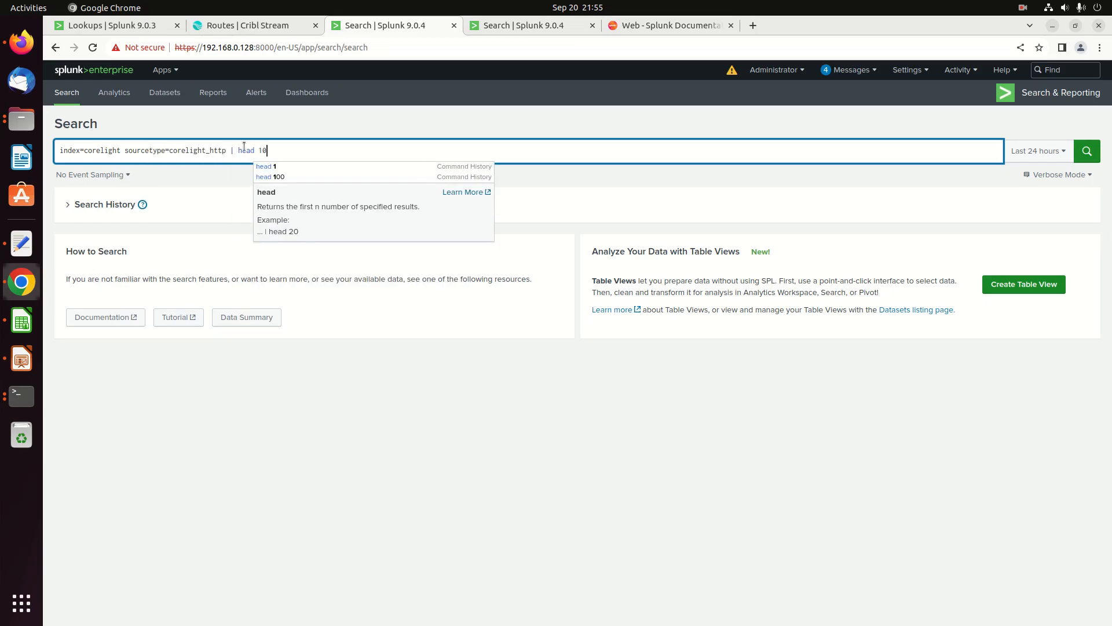
pyautogui.press('Return')
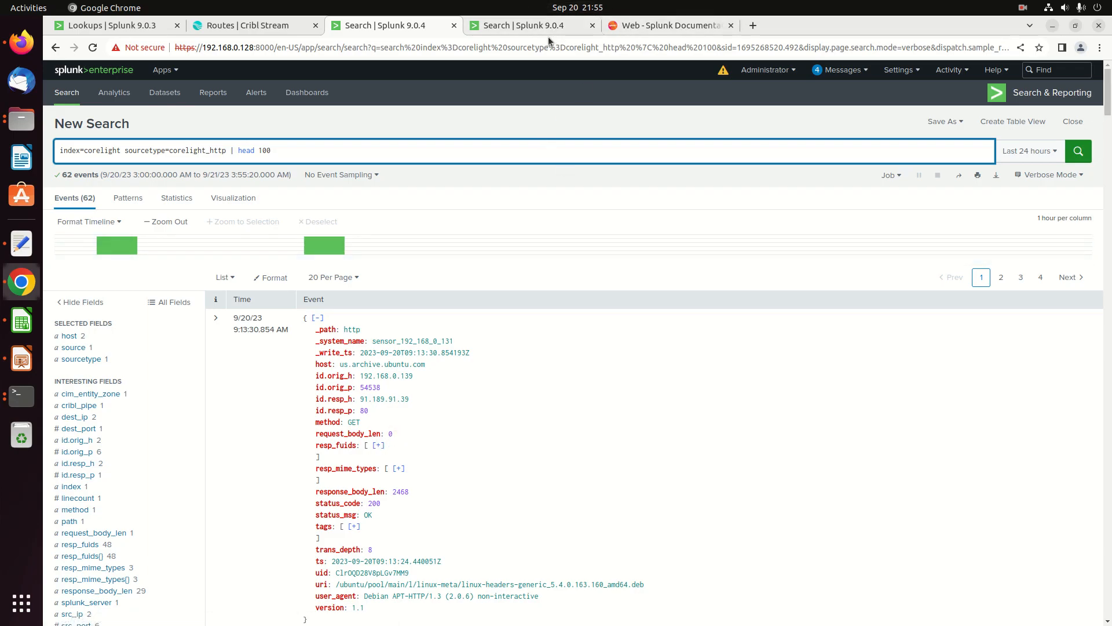
# Examine the fields in the returned corelight_http events for comparison with the CIM Web field list
pyautogui.click(511, 29)
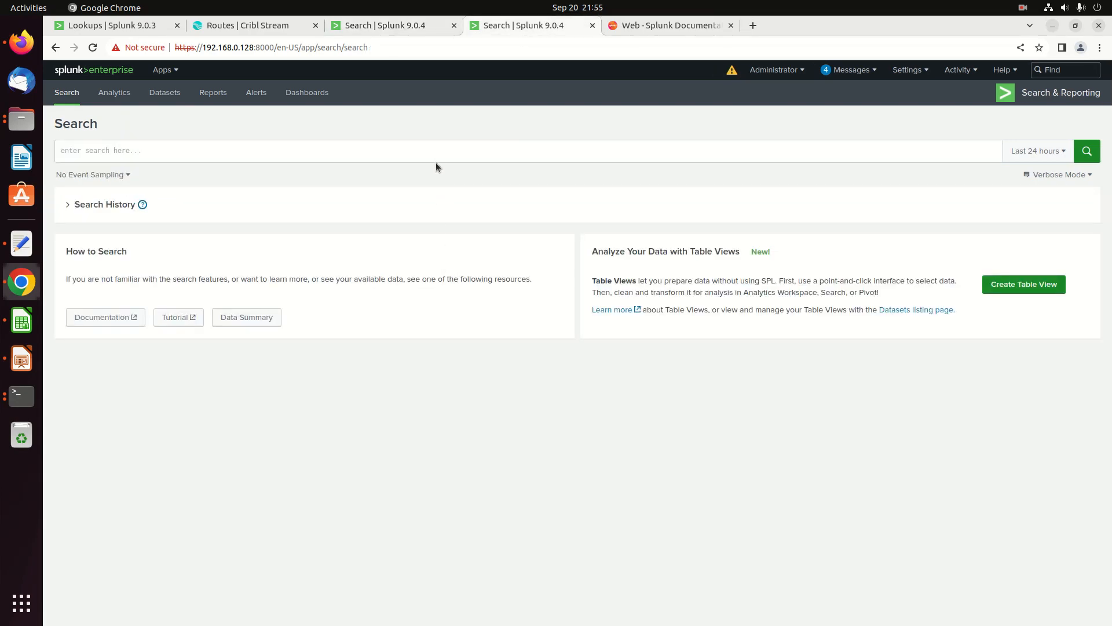
pyautogui.click(655, 29)
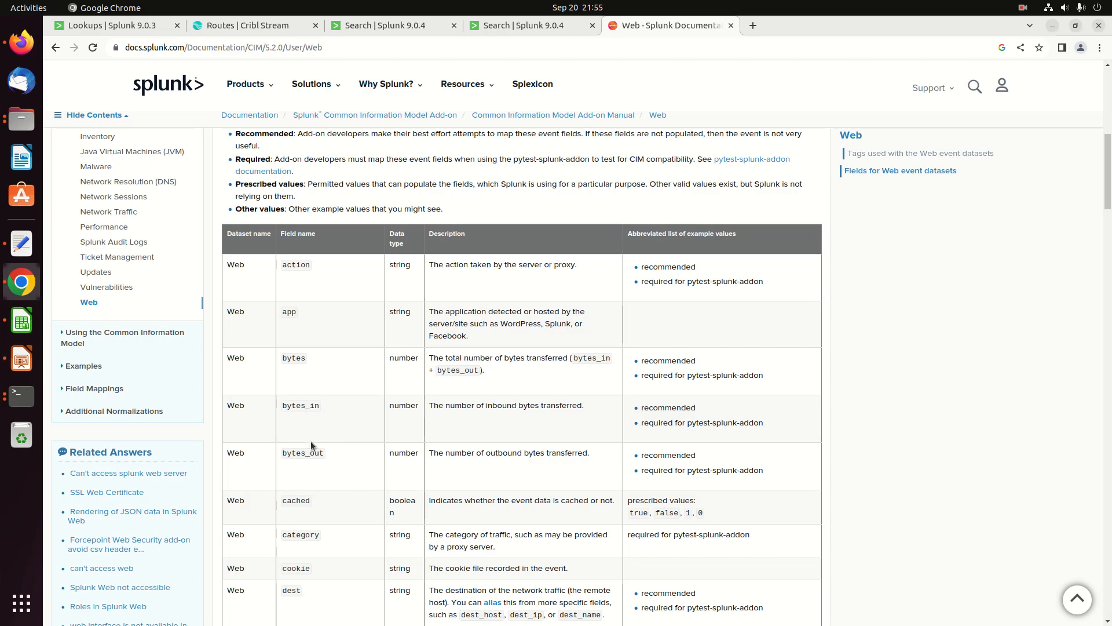
pyautogui.click(405, 23)
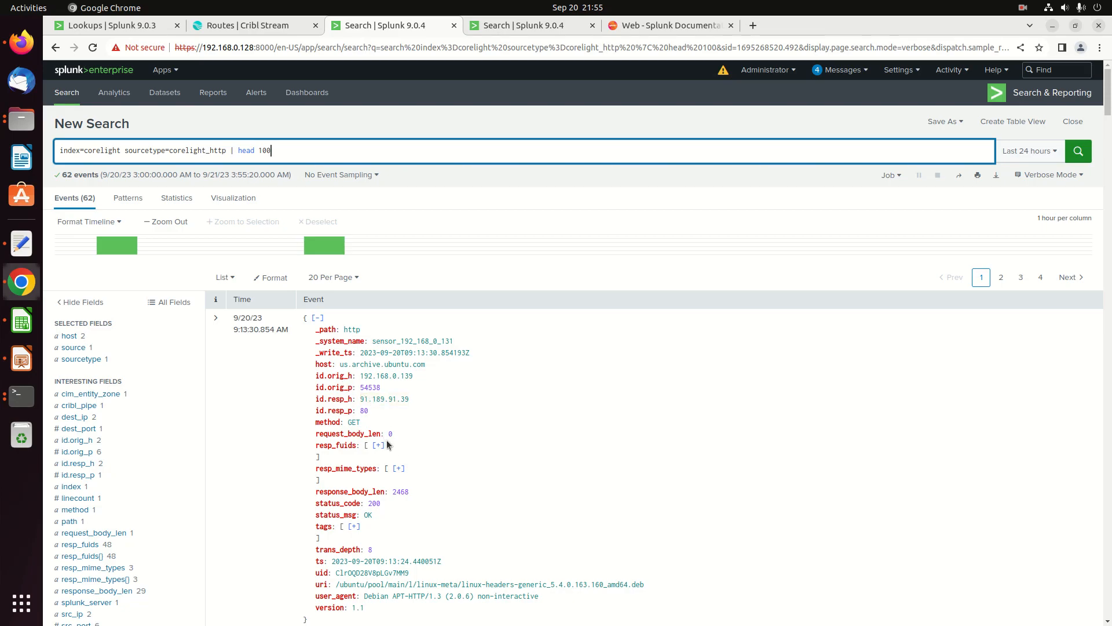
pyautogui.scroll(-5, 382, 420)
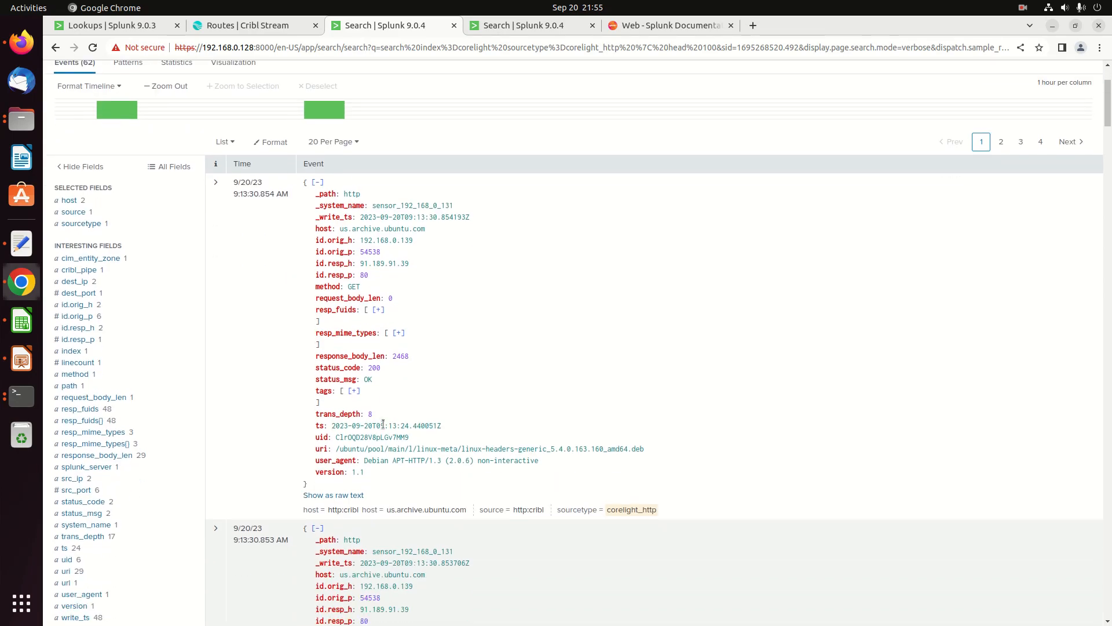
pyautogui.scroll(-4, 384, 419)
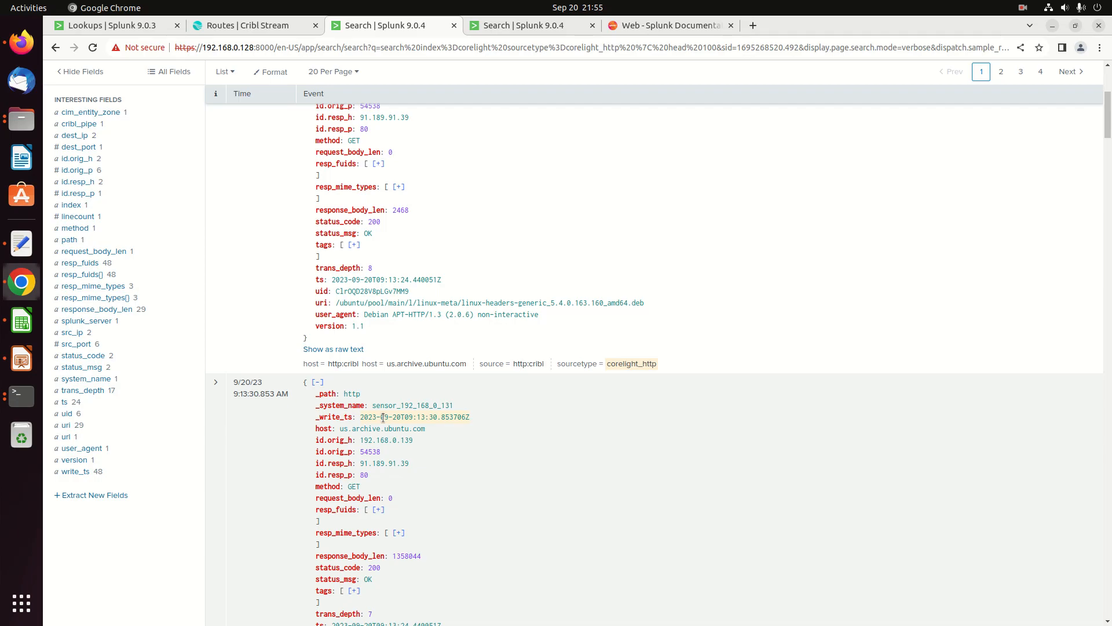
pyautogui.scroll(-2, 383, 417)
pyautogui.scroll(-2, 405, 431)
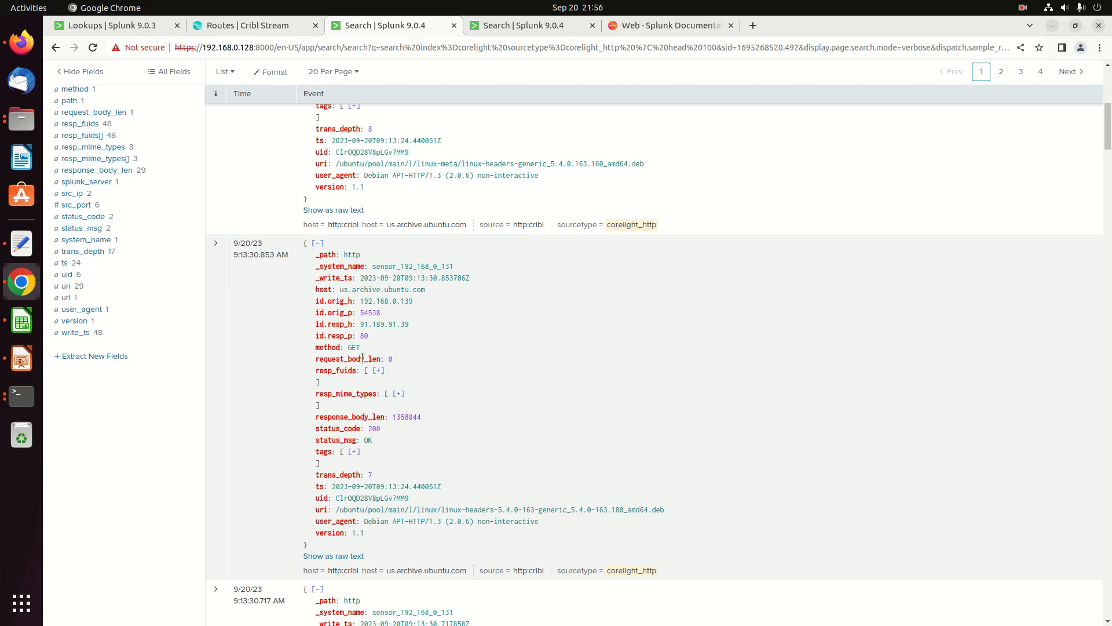
pyautogui.scroll(2, 320, 371)
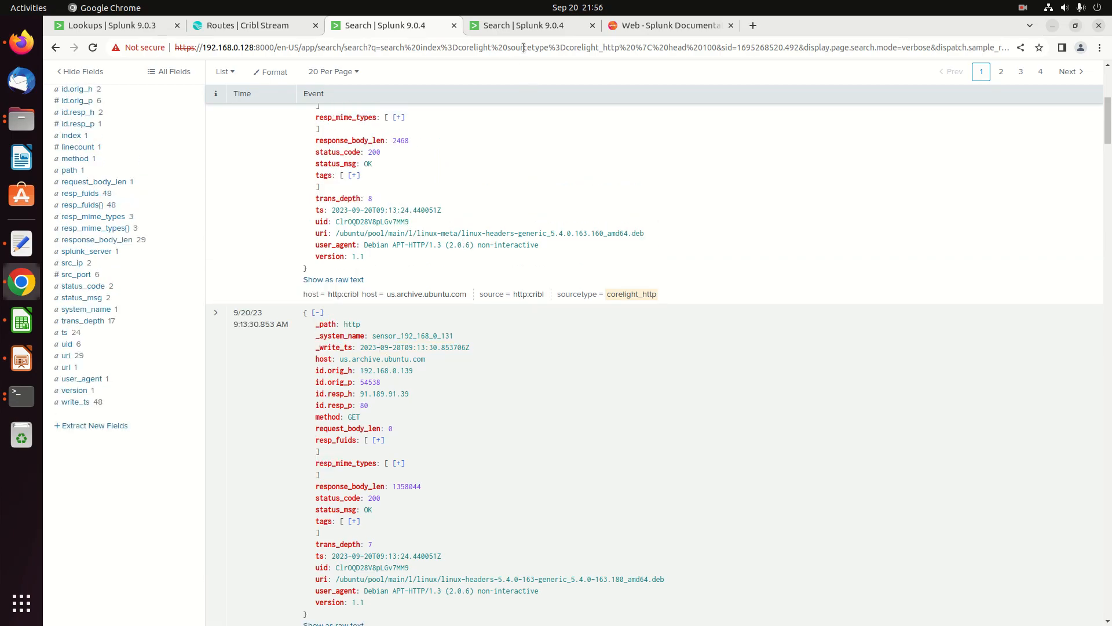
# Read through the CIM Web fields table from action down to status, checking which fields are recommended or required
pyautogui.click(502, 30)
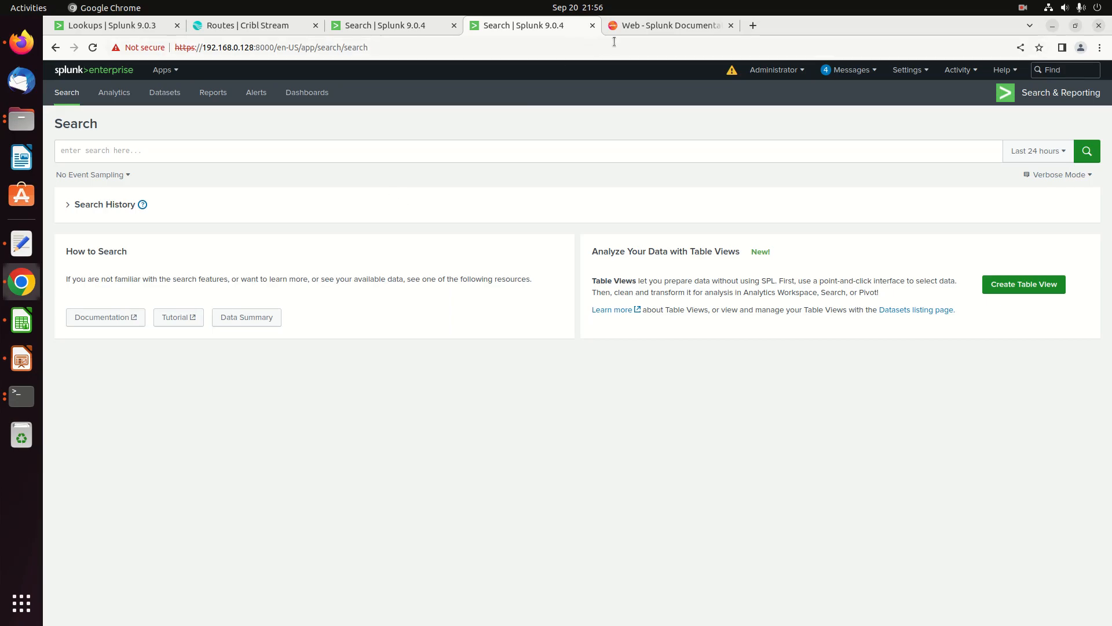
pyautogui.click(637, 30)
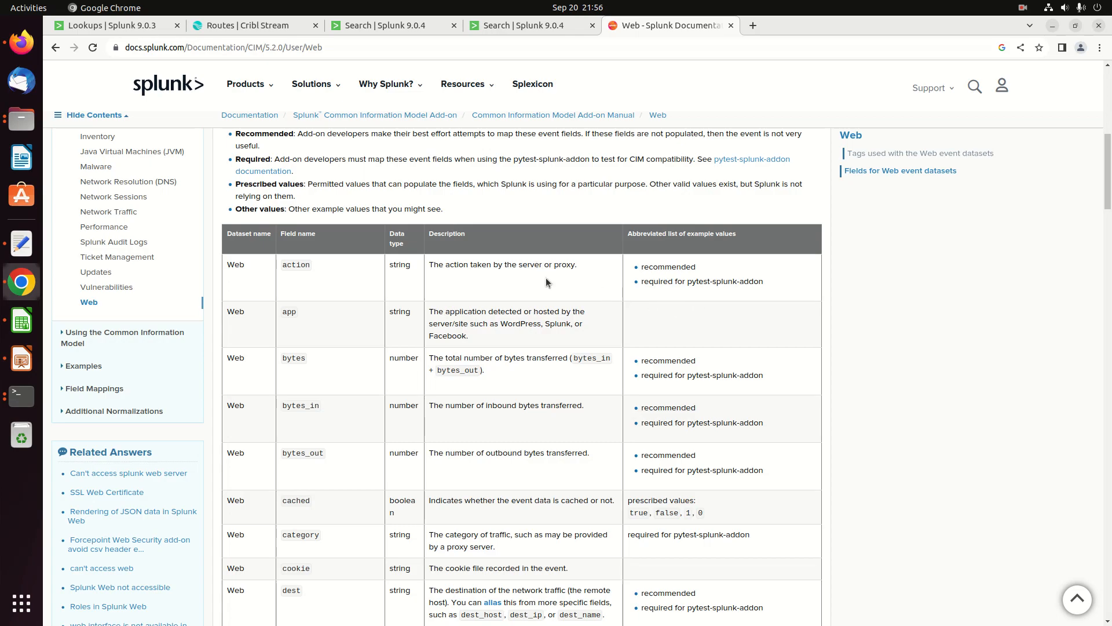
pyautogui.scroll(-3, 548, 433)
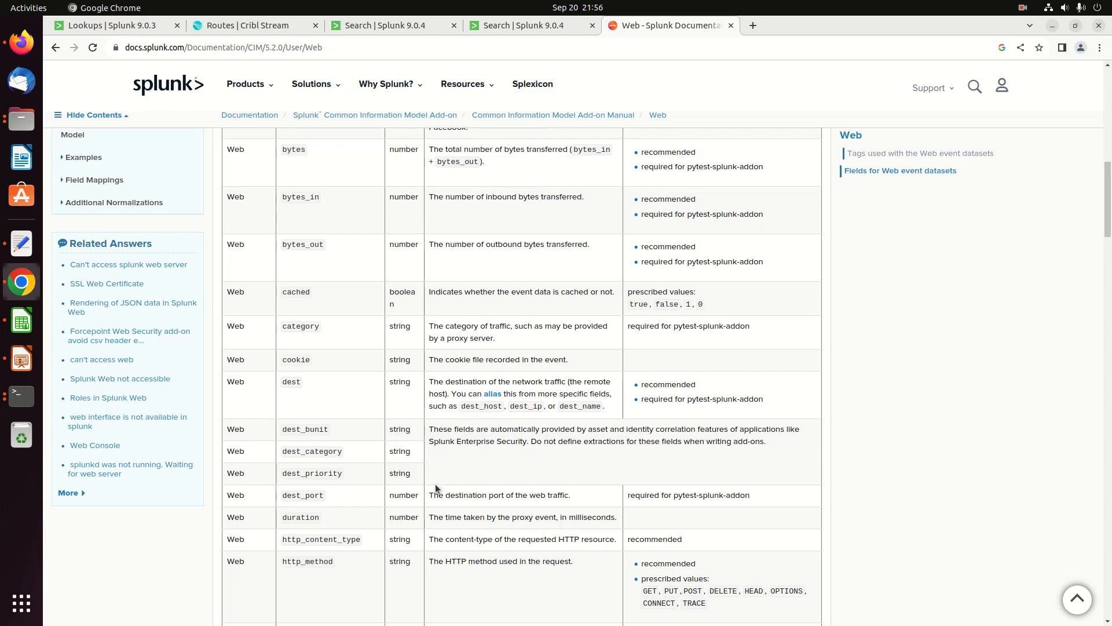
pyautogui.scroll(1, 410, 459)
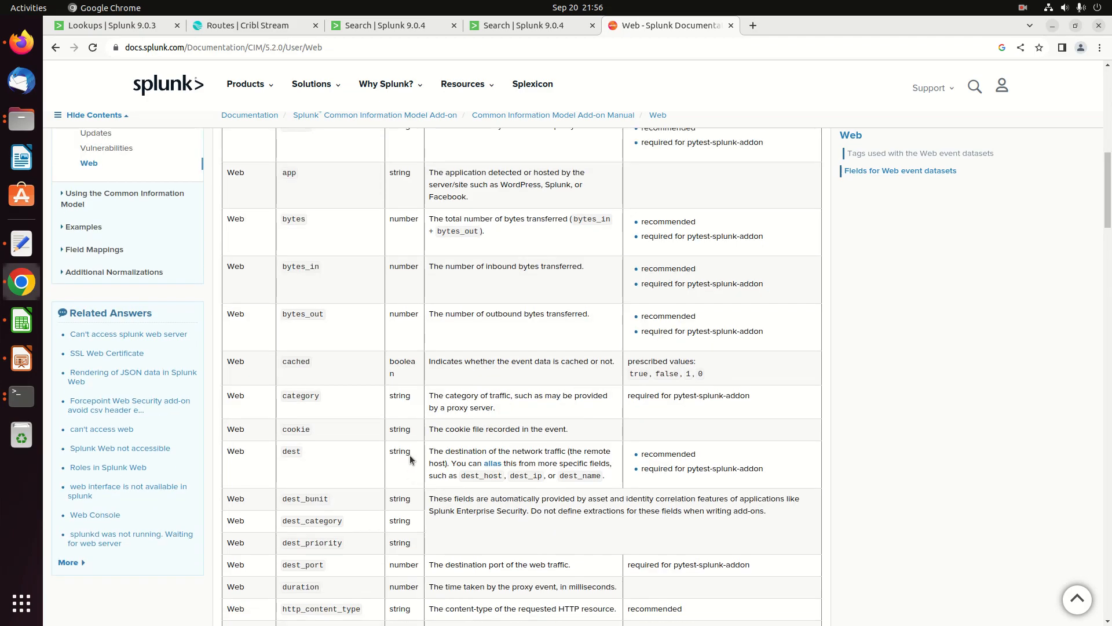
pyautogui.scroll(-5, 410, 459)
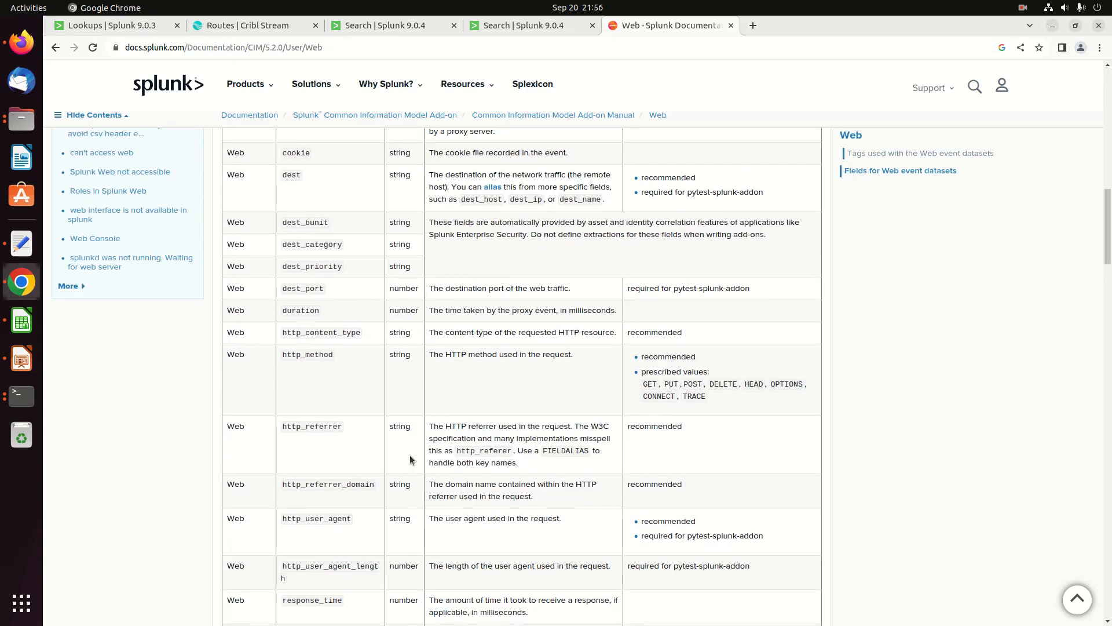
pyautogui.scroll(-1, 410, 459)
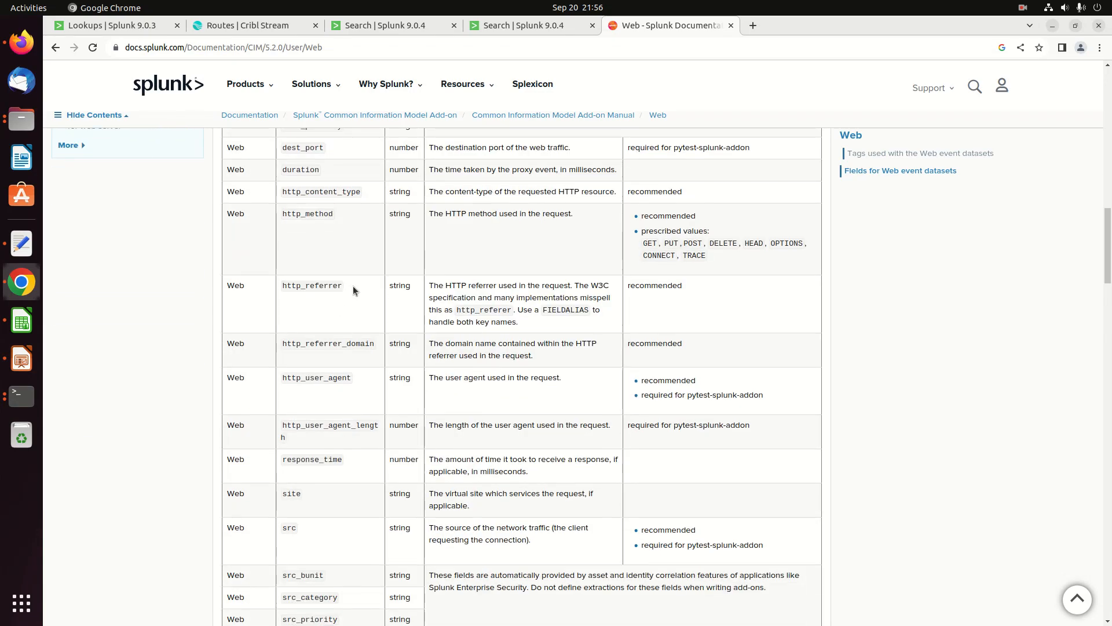
pyautogui.scroll(1, 506, 298)
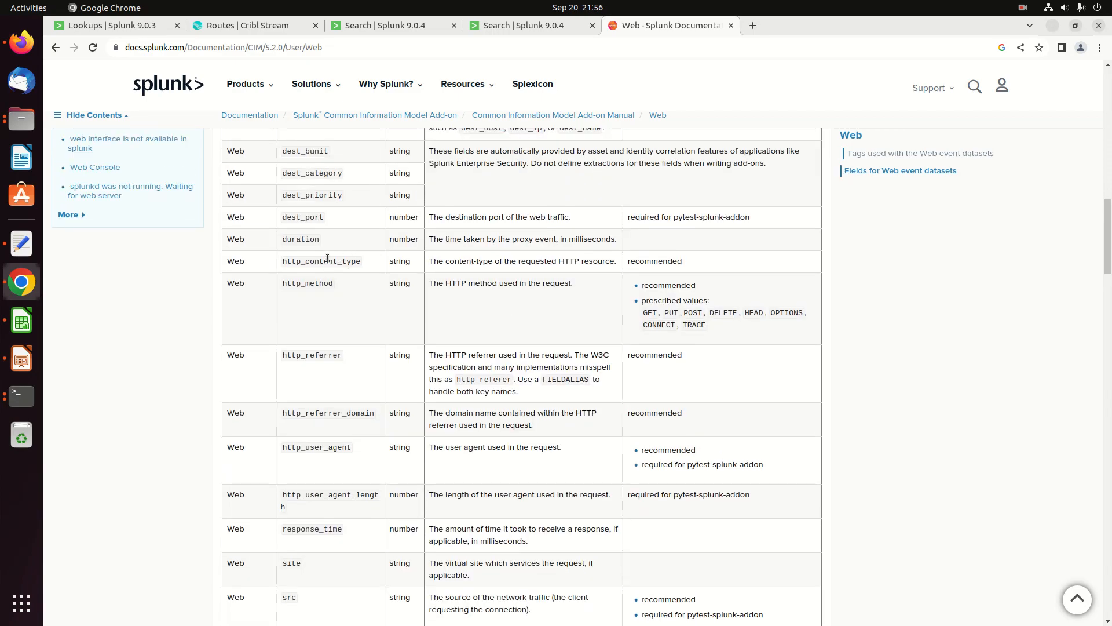
pyautogui.scroll(-4, 346, 390)
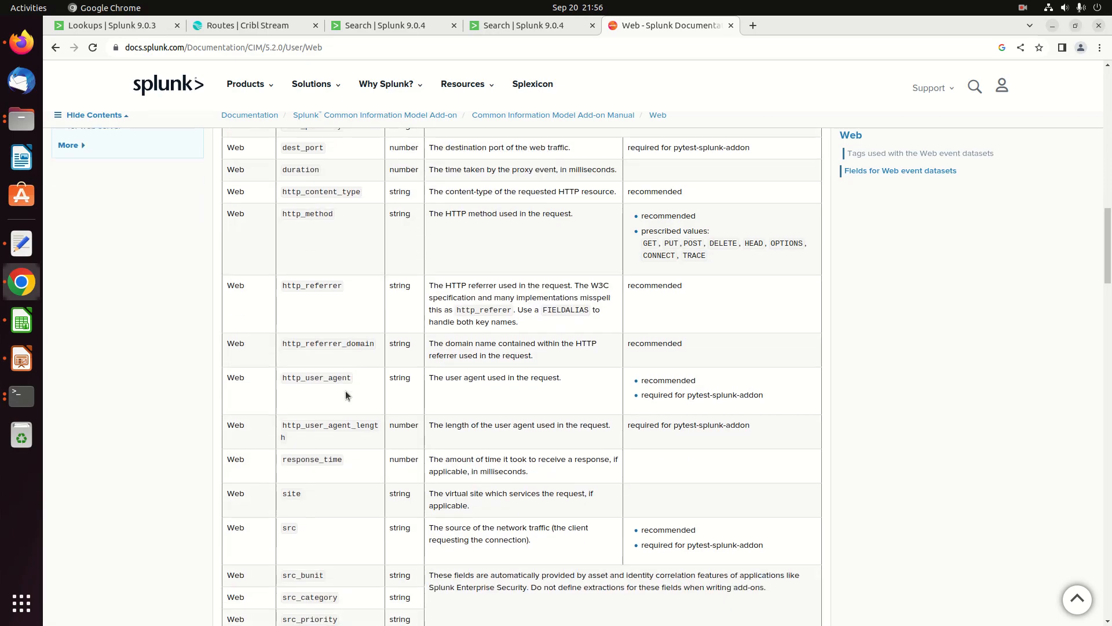
pyautogui.scroll(-1, 364, 410)
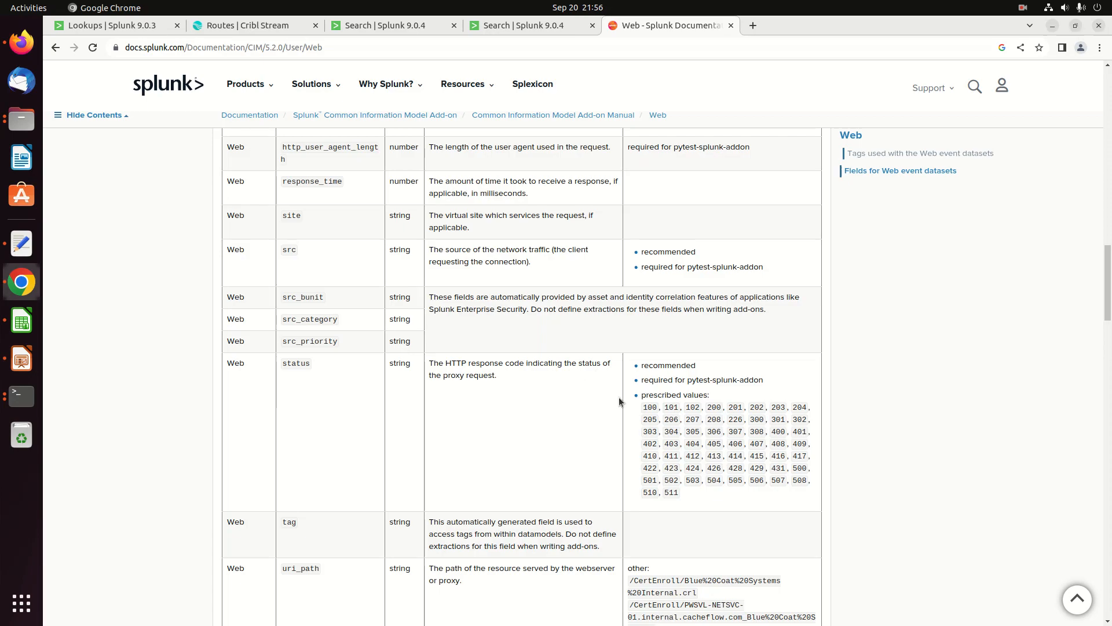
# Recheck the byte, destination, HTTP and source fields in the CIM Web documentation, and return to the empty Splunk search page
pyautogui.scroll(4, 733, 456)
pyautogui.scroll(6, 583, 441)
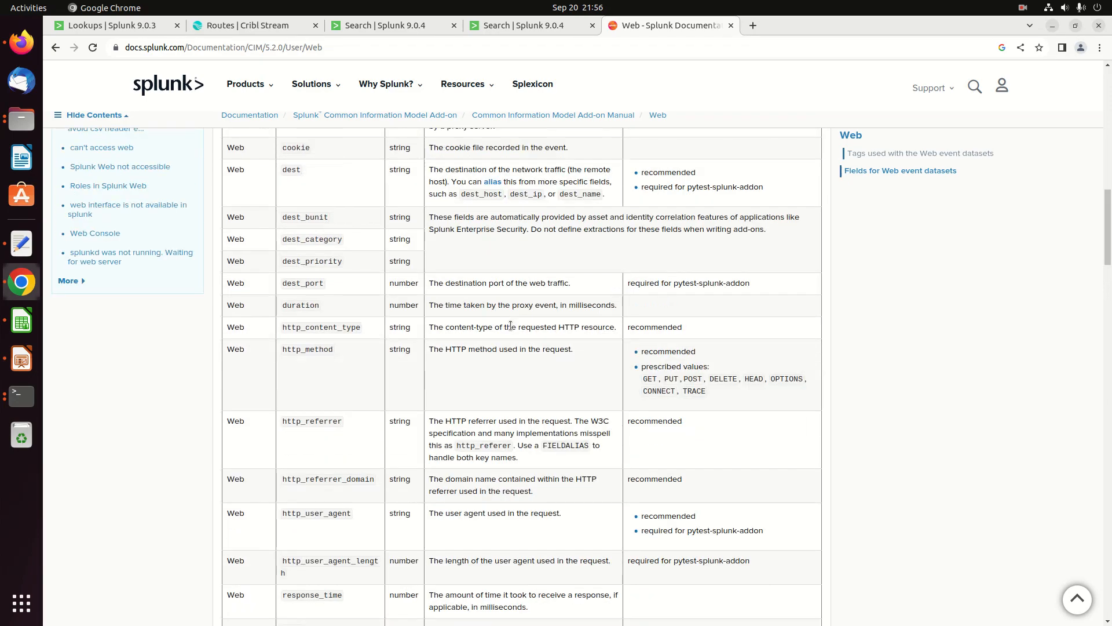
pyautogui.scroll(2, 418, 314)
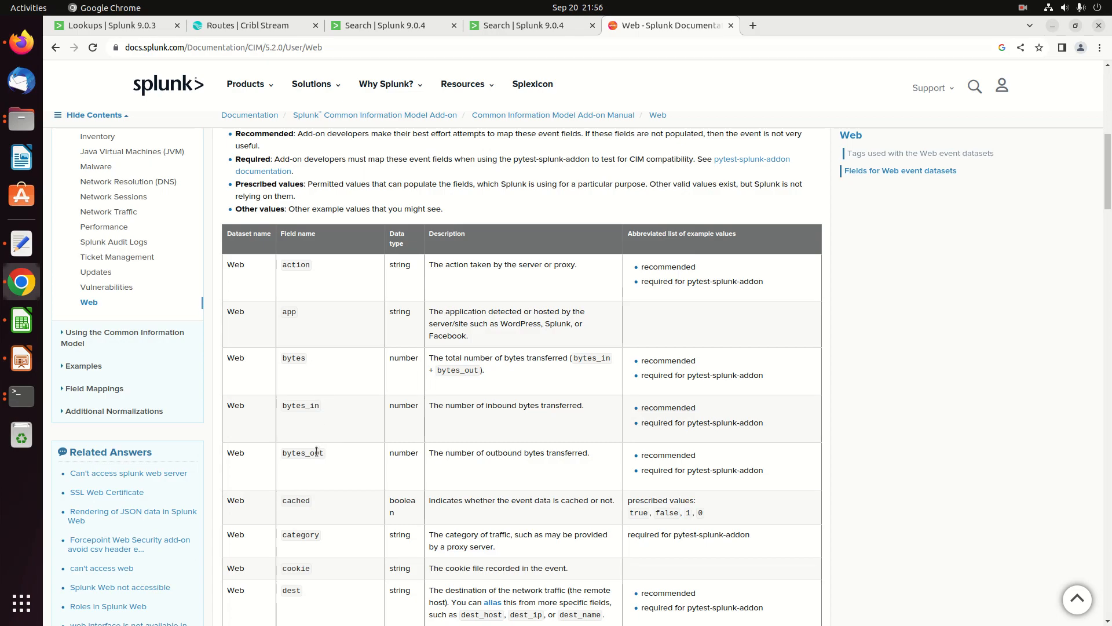
pyautogui.scroll(-2, 382, 536)
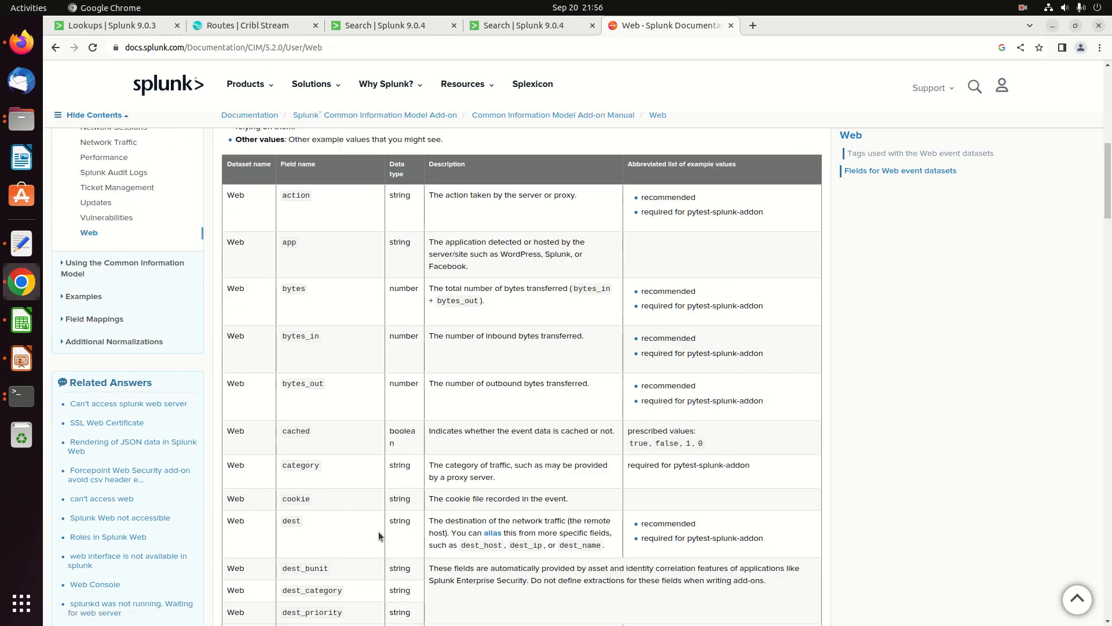
pyautogui.scroll(-3, 364, 531)
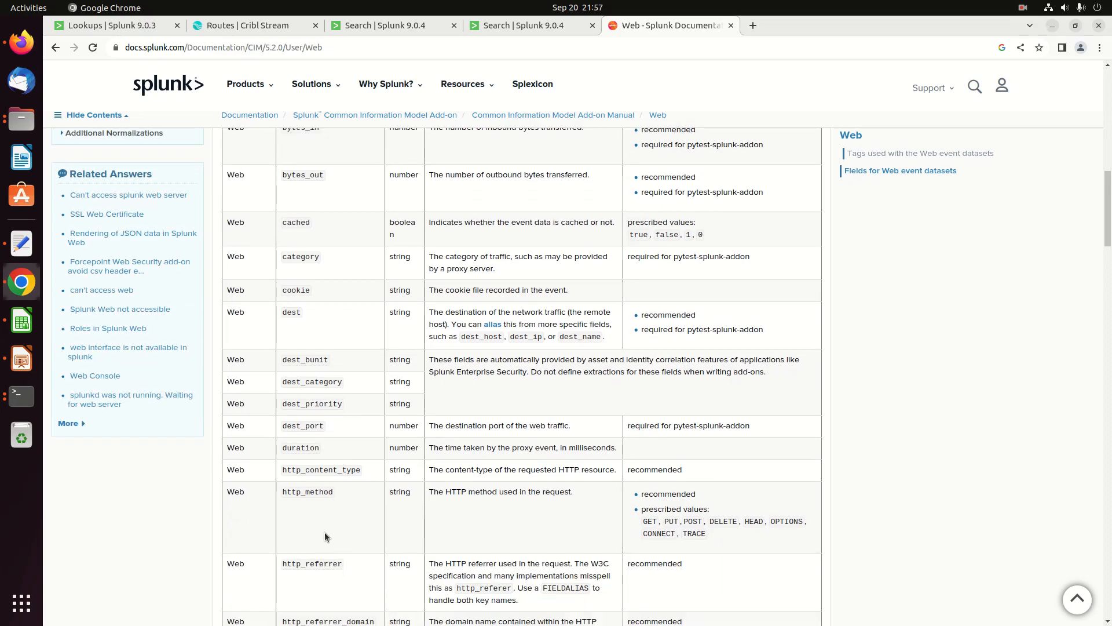
pyautogui.scroll(-2, 323, 519)
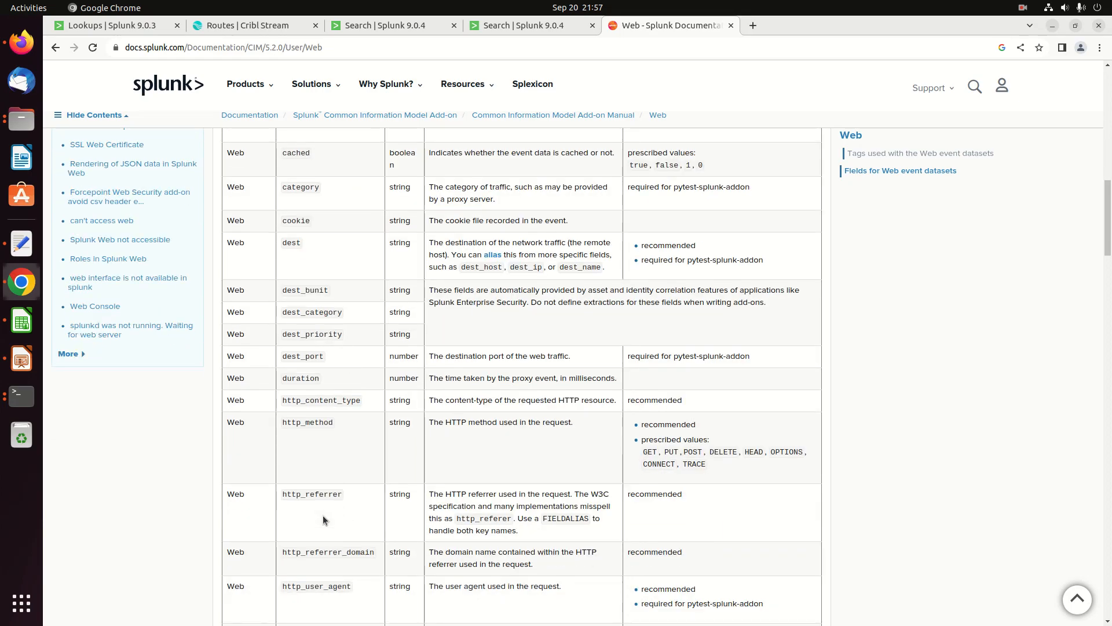
pyautogui.scroll(-3, 323, 512)
pyautogui.scroll(-5, 328, 493)
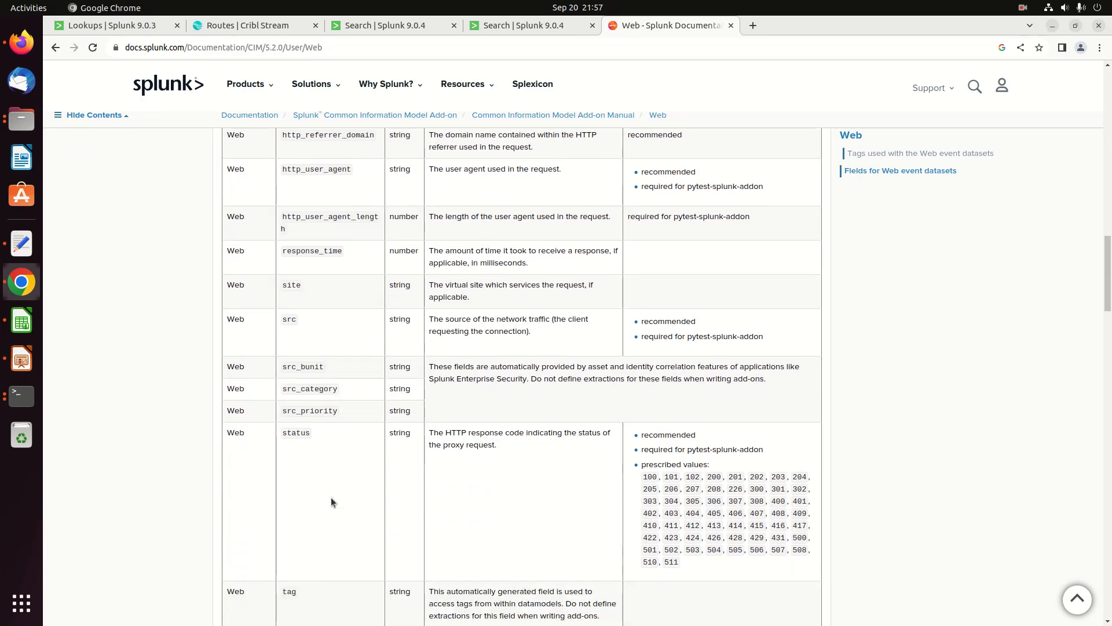
pyautogui.scroll(13, 332, 497)
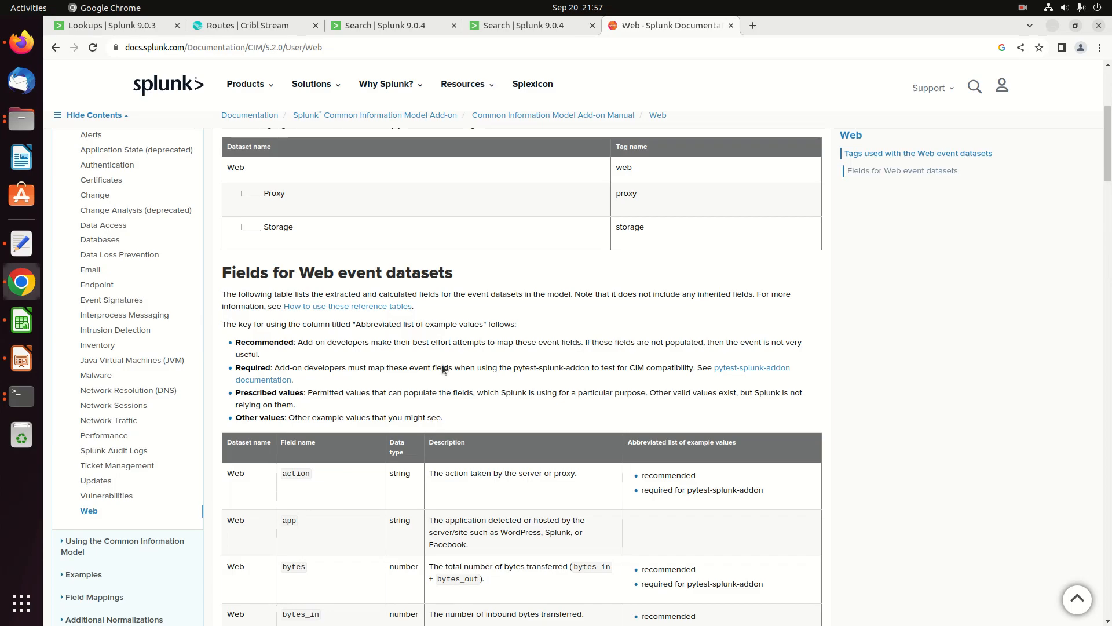
pyautogui.click(513, 27)
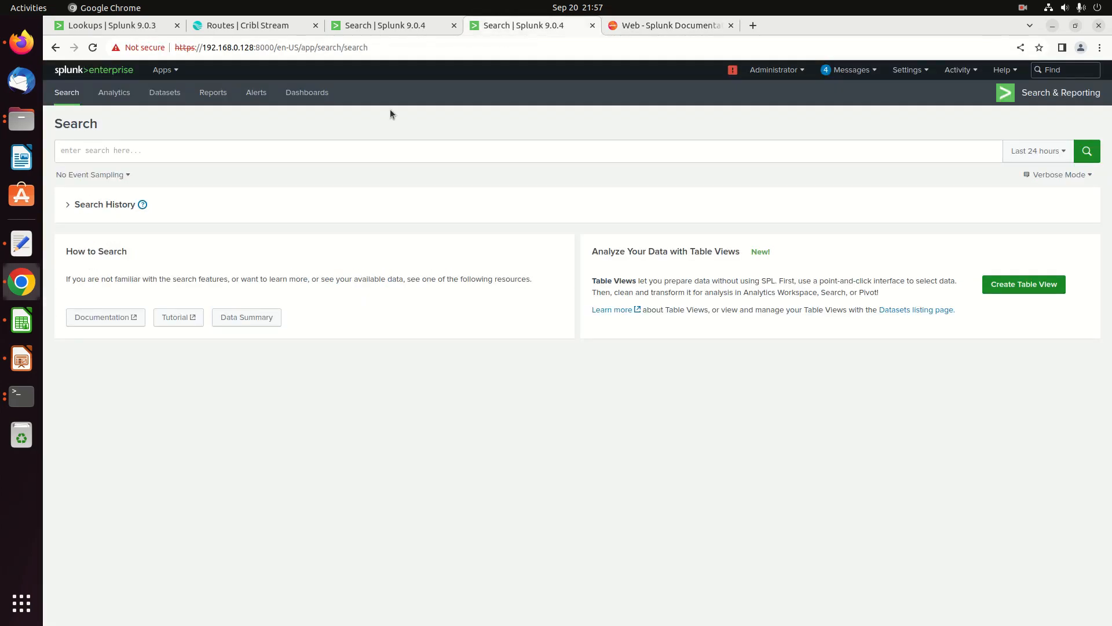
# Write the search index=corelight sourcetype=corelight_conn | head 100, with a table command begun on a second line
pyautogui.click(328, 158)
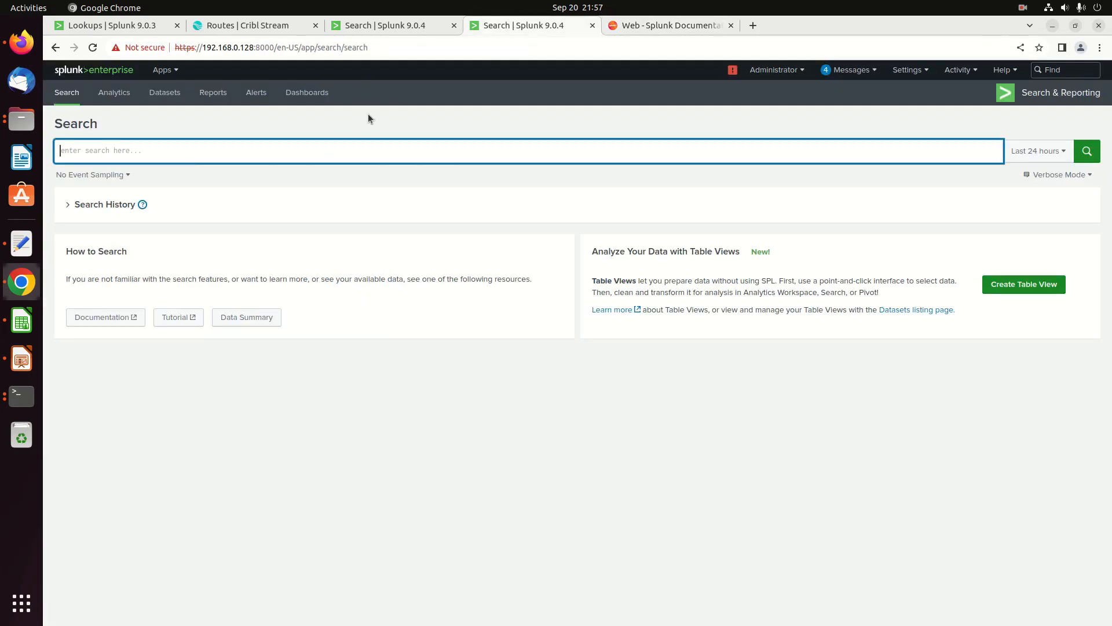
pyautogui.write('index=b')
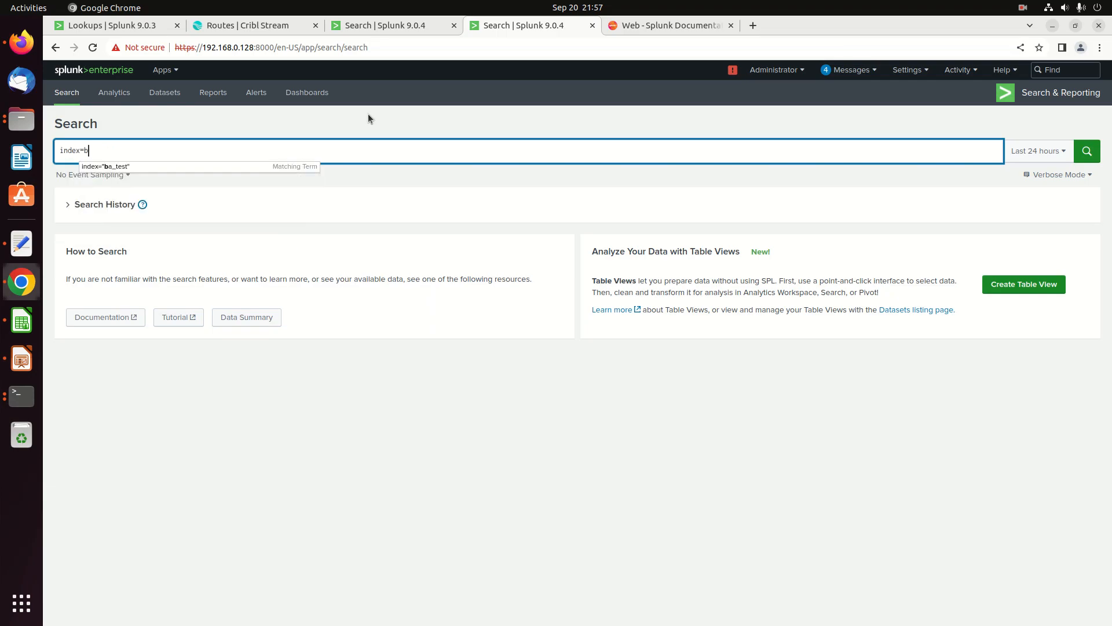
pyautogui.press('BackSpace')
pyautogui.write('cor')
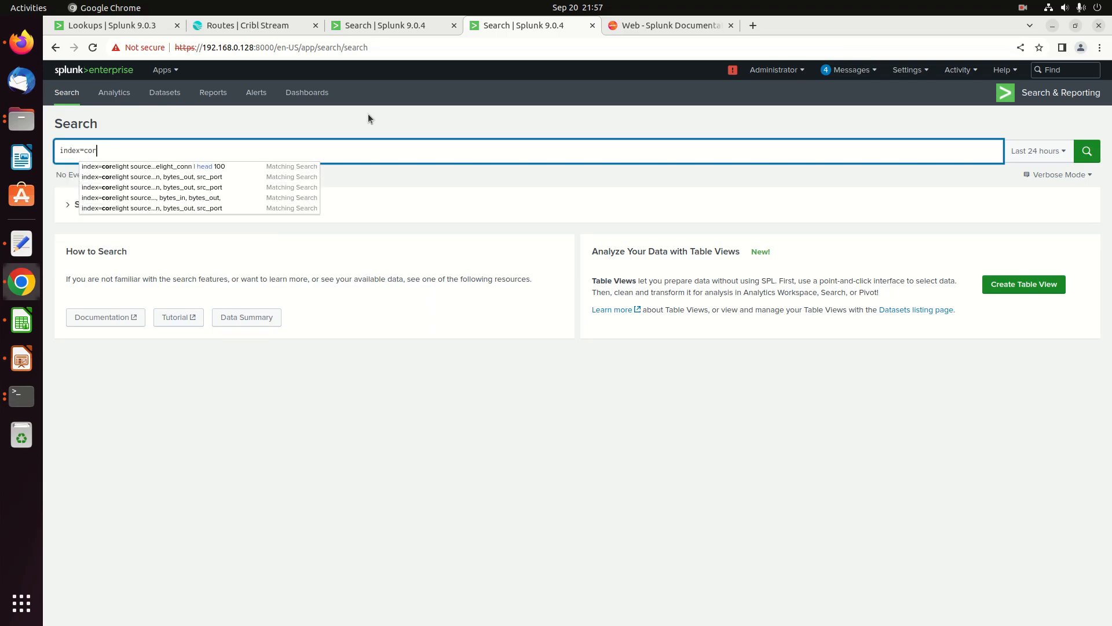
pyautogui.write('elight sourcetyp')
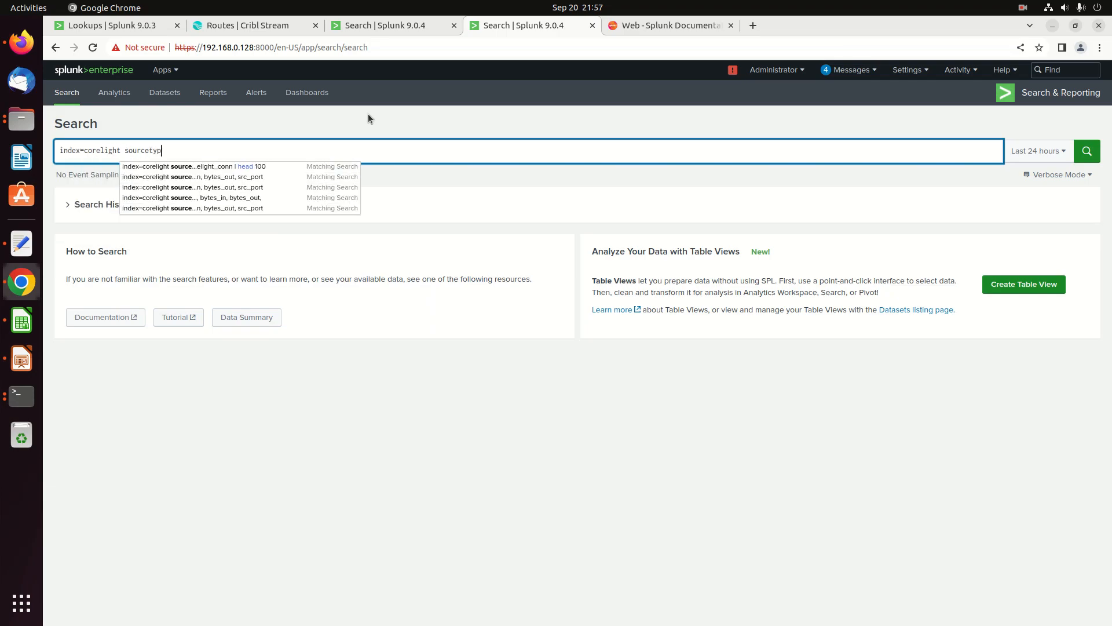
pyautogui.write('e=corelight_con')
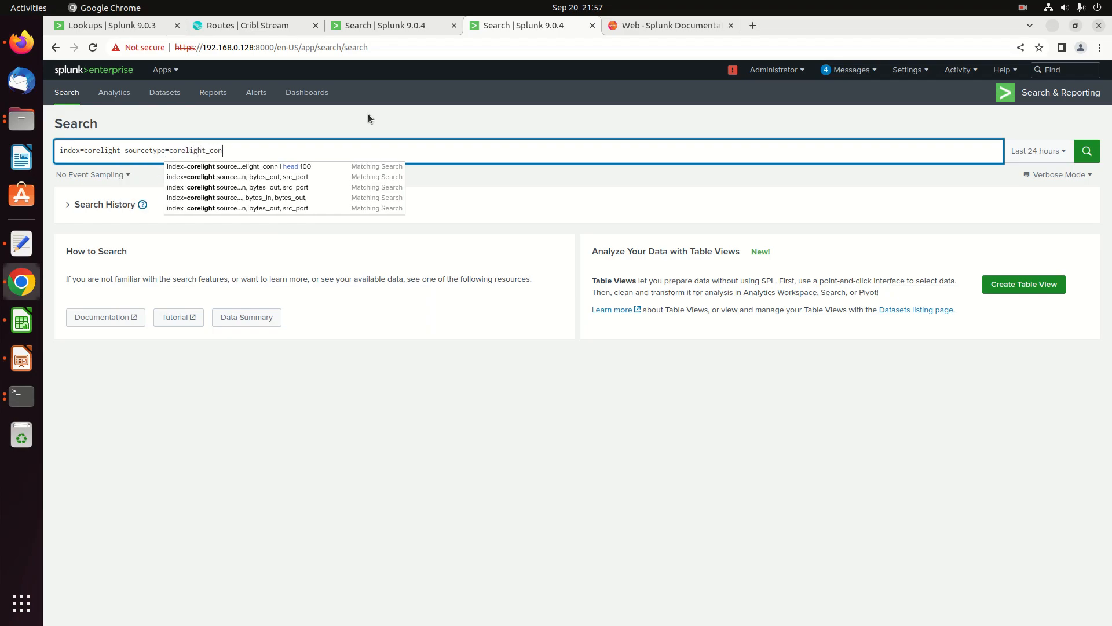
pyautogui.write('n | head 100')
pyautogui.hotkey('shift', 'Return')
pyautogui.write('| ')
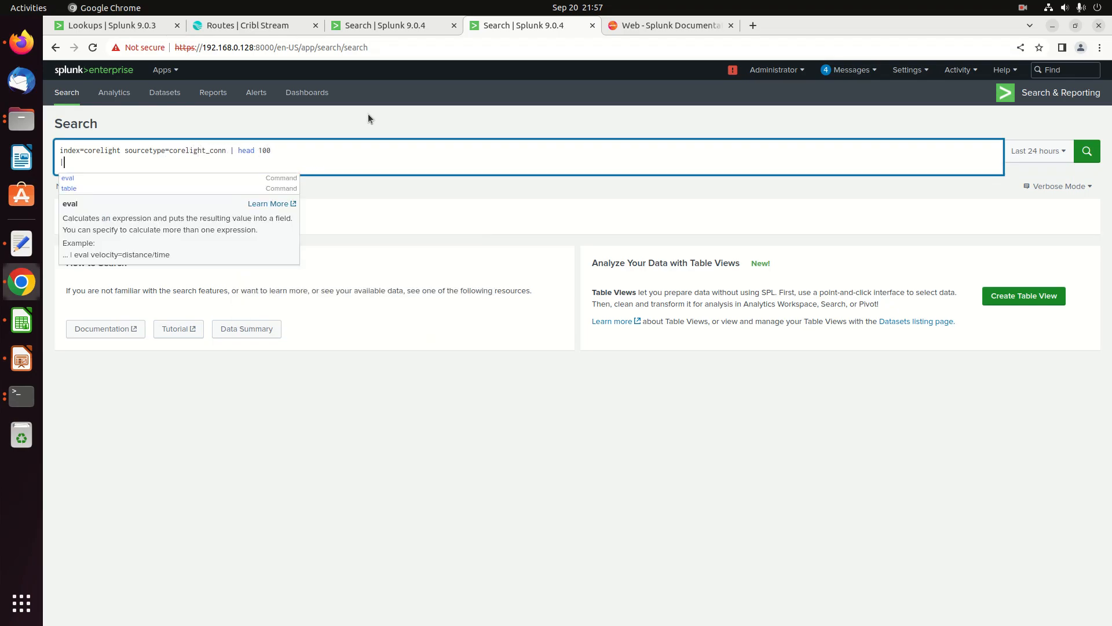
pyautogui.write('table')
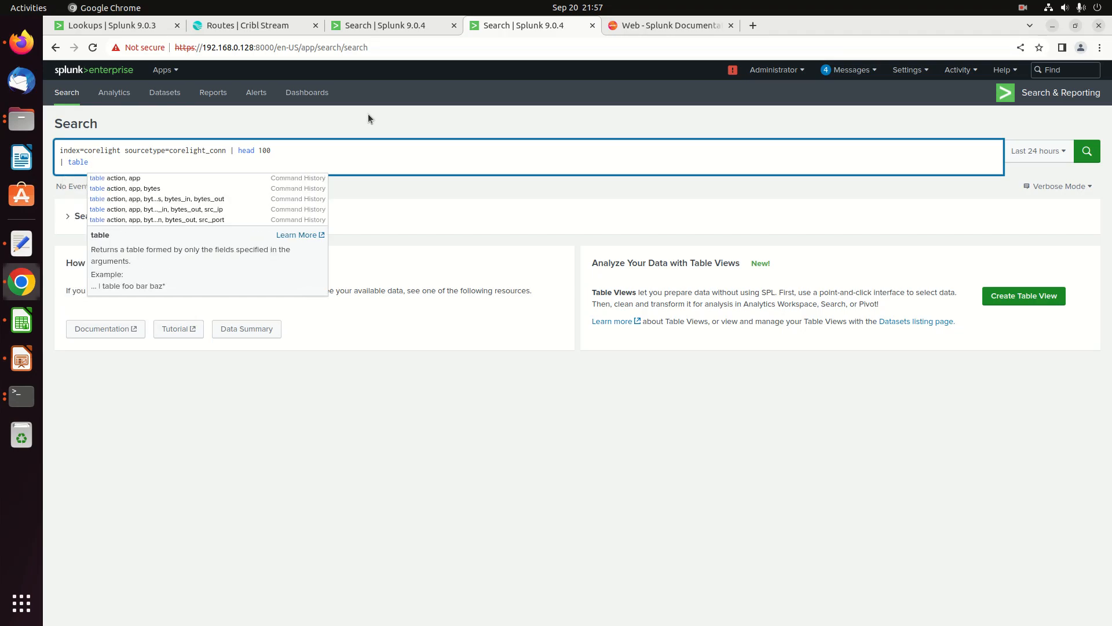
# Consult the CIM Web documentation and list the fields action, app, bytes_in and bytes_out in the table command
pyautogui.click(643, 24)
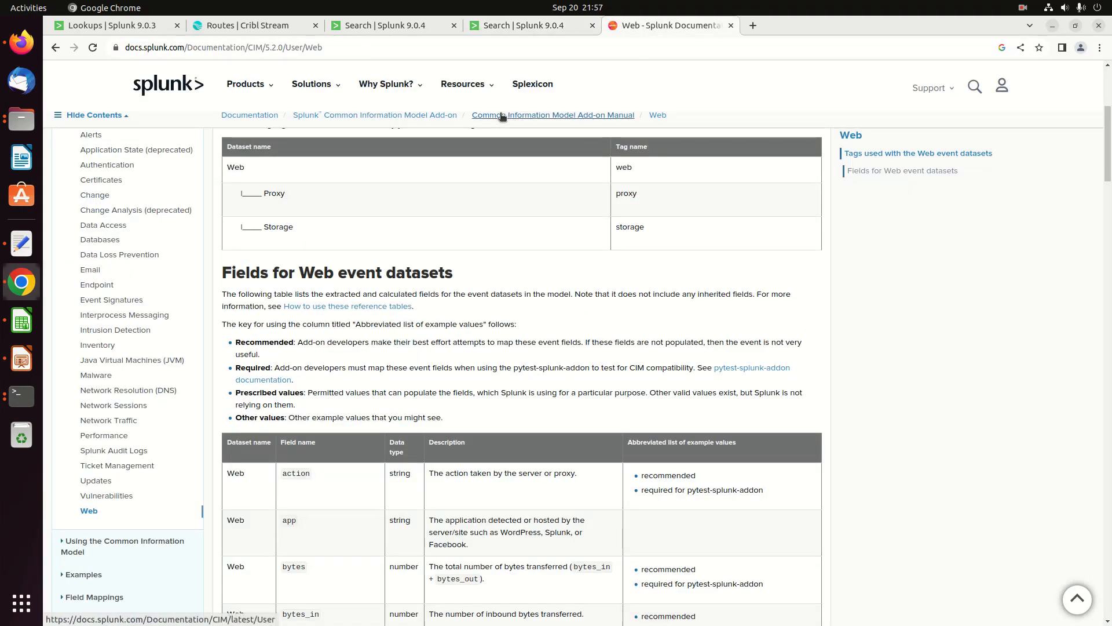
pyautogui.click(511, 25)
pyautogui.write('act')
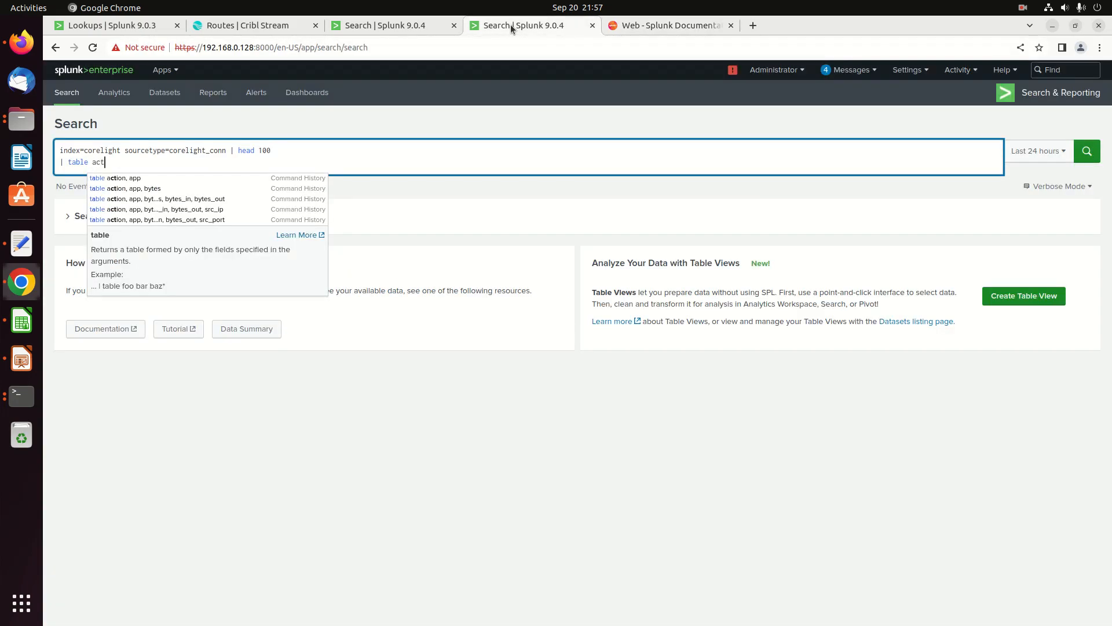
pyautogui.write('ion, app, ')
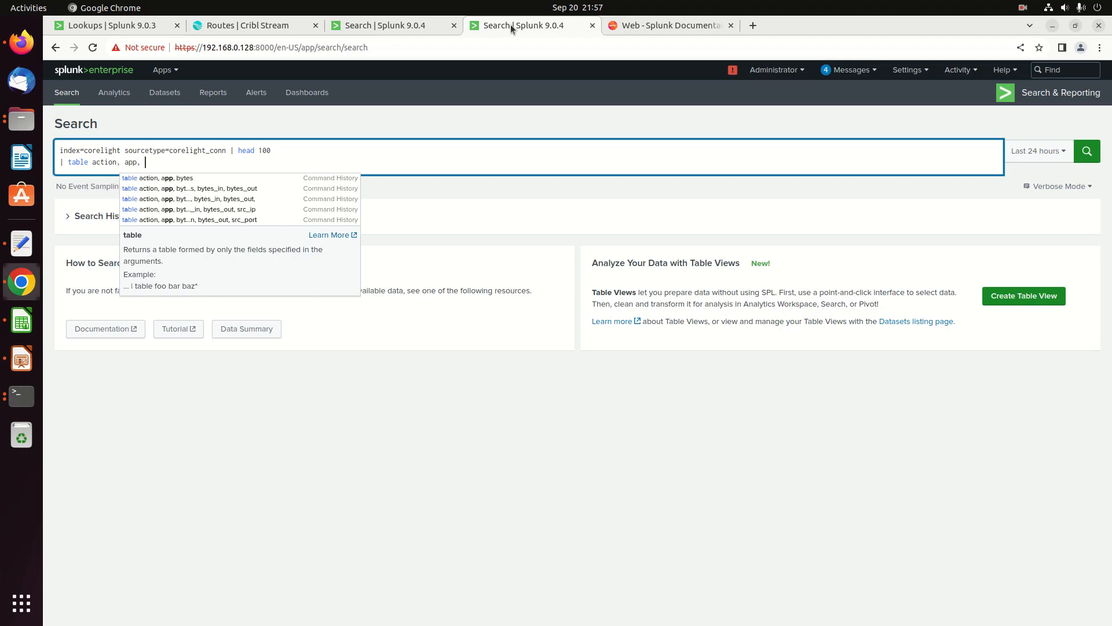
pyautogui.write('bytes_in, bytes_out,')
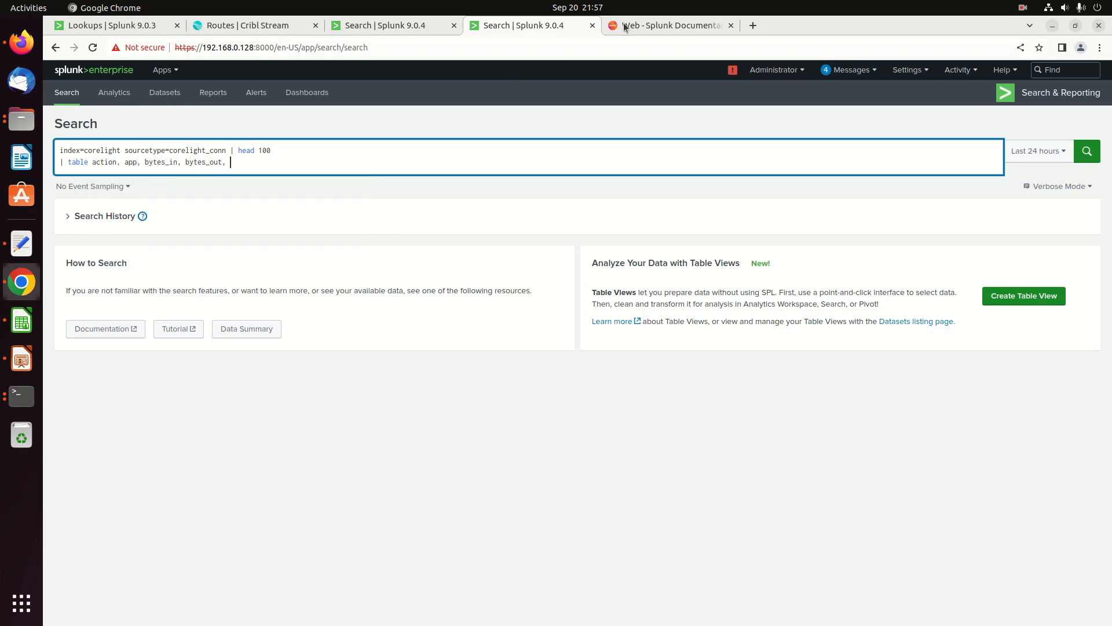
# Check the CIM Web field list and the corelight_http events, and add bytes to the table fields
pyautogui.click(684, 31)
pyautogui.scroll(-4, 621, 139)
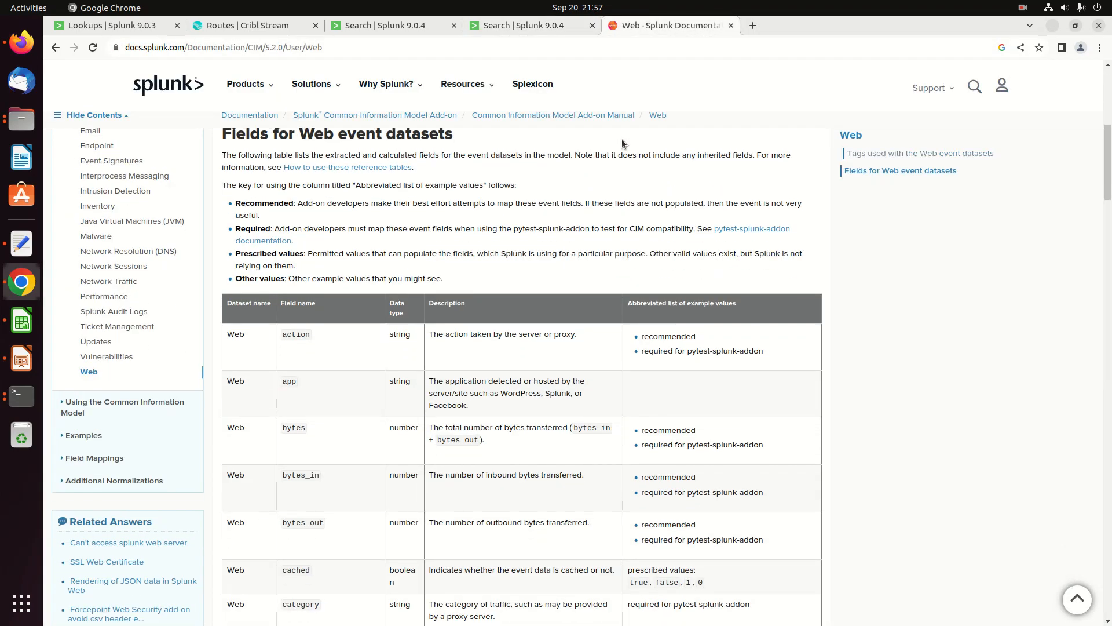
pyautogui.click(367, 22)
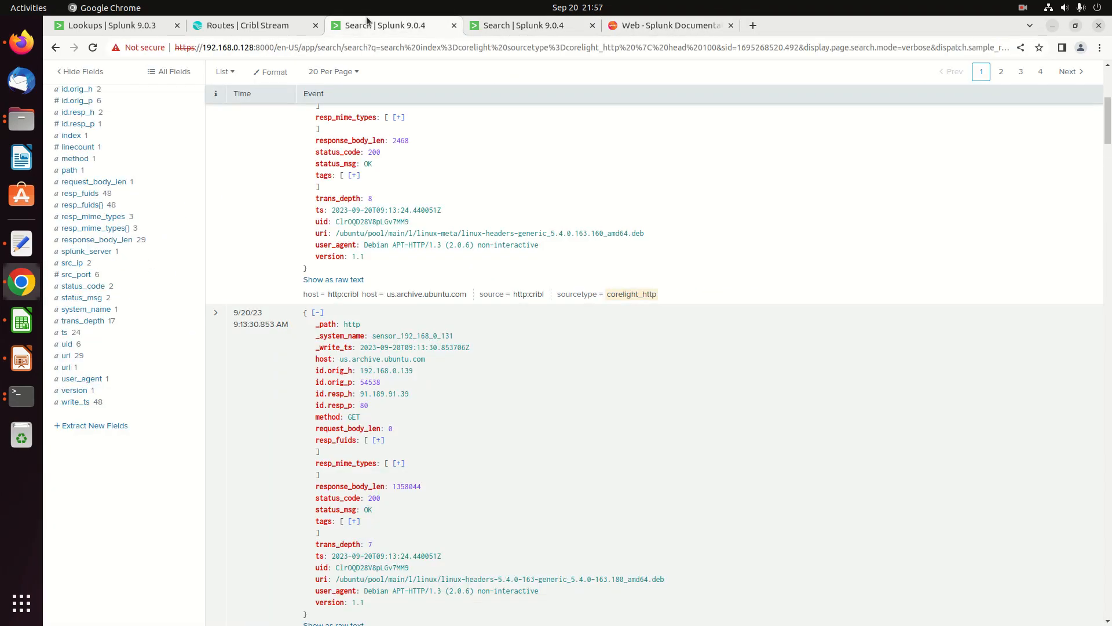
pyautogui.click(505, 27)
pyautogui.write('ytes_in, bytes_out, bytes,')
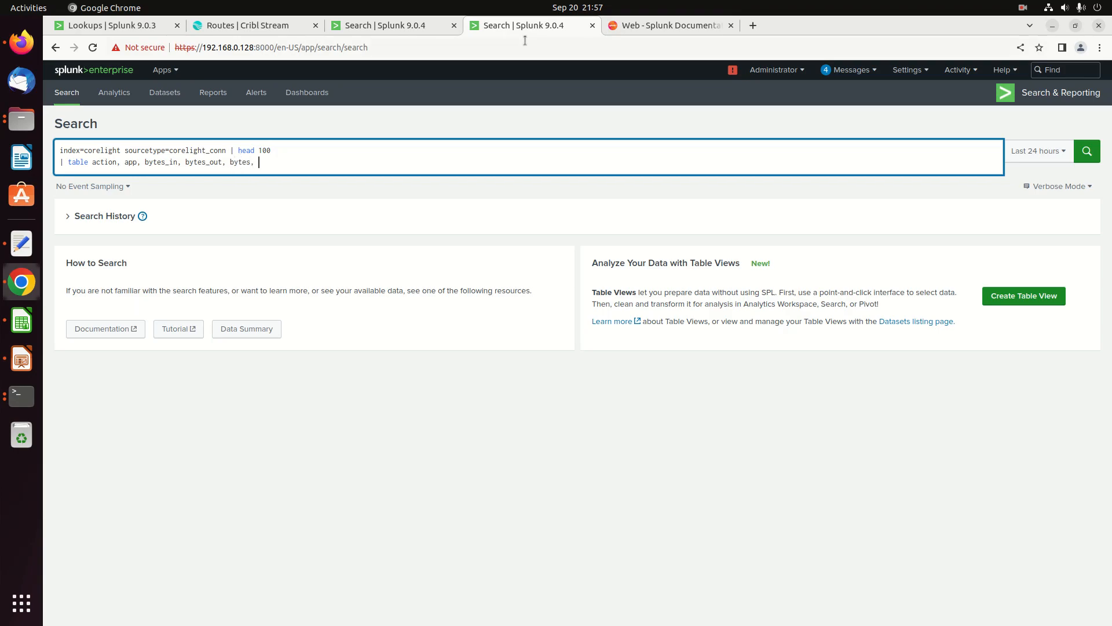
# Look up the HTTP fields in the CIM Web documentation, add http_method and status to the table, and run the search
pyautogui.click(648, 27)
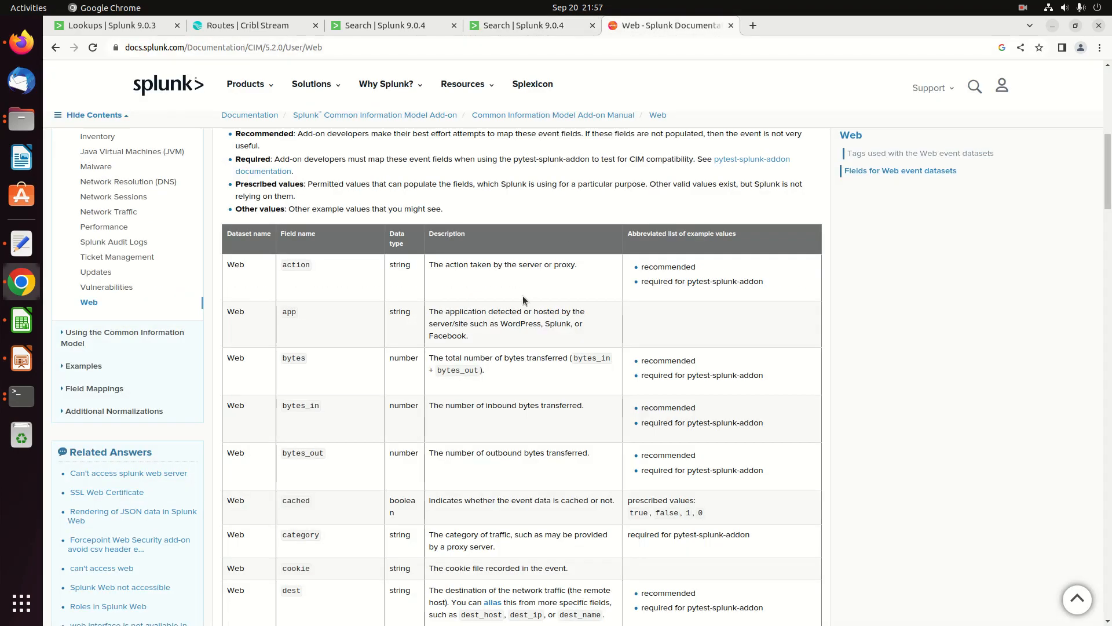
pyautogui.scroll(-5, 406, 490)
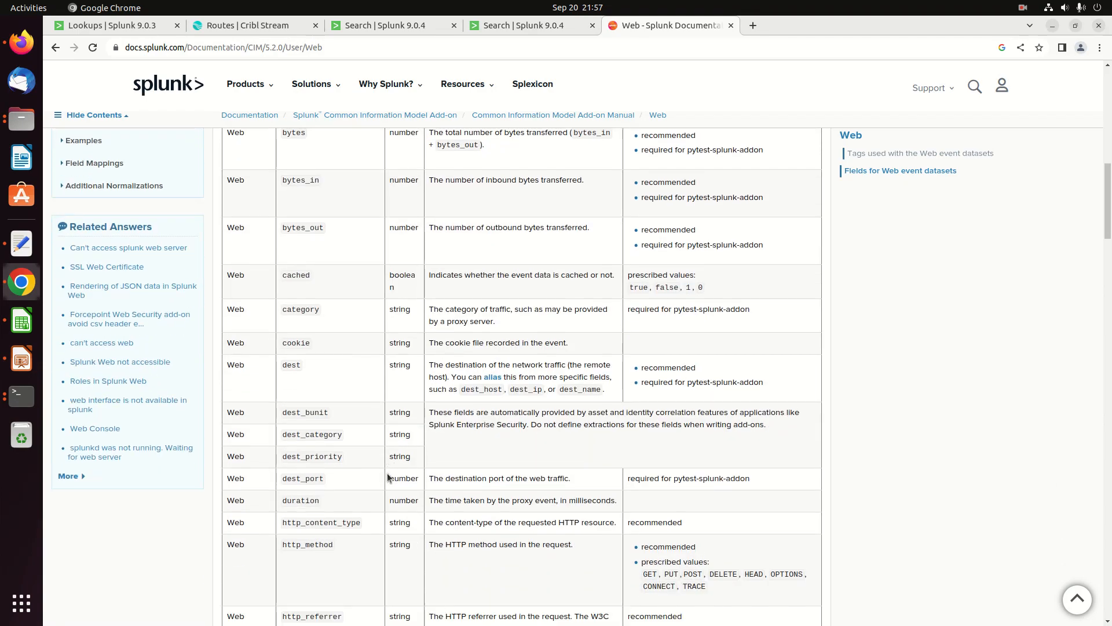
pyautogui.scroll(-1, 386, 477)
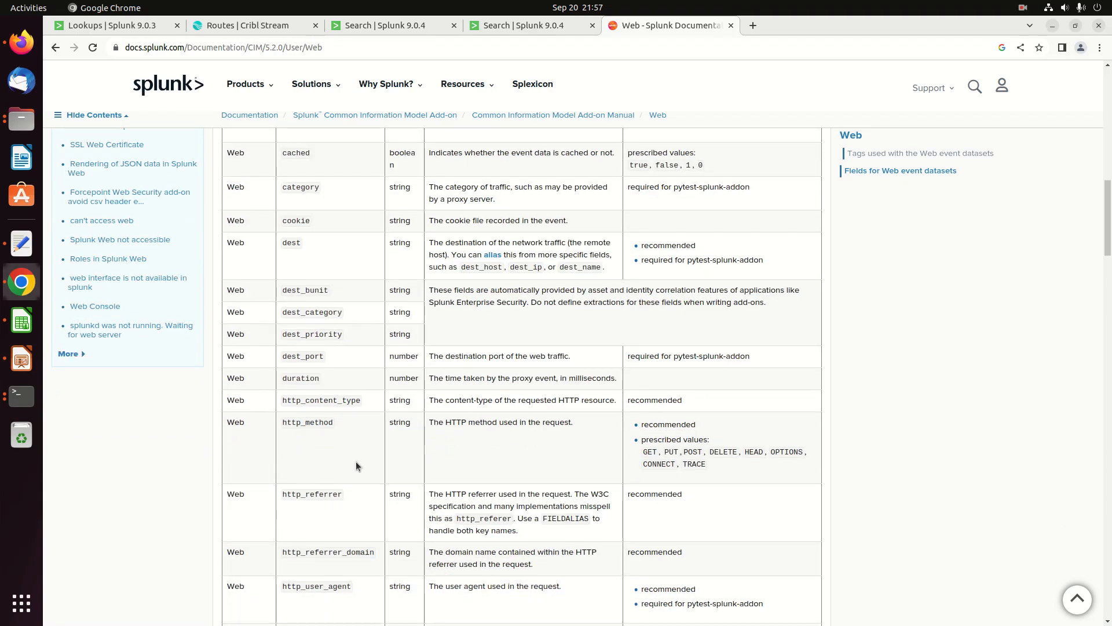
pyautogui.scroll(-1, 356, 461)
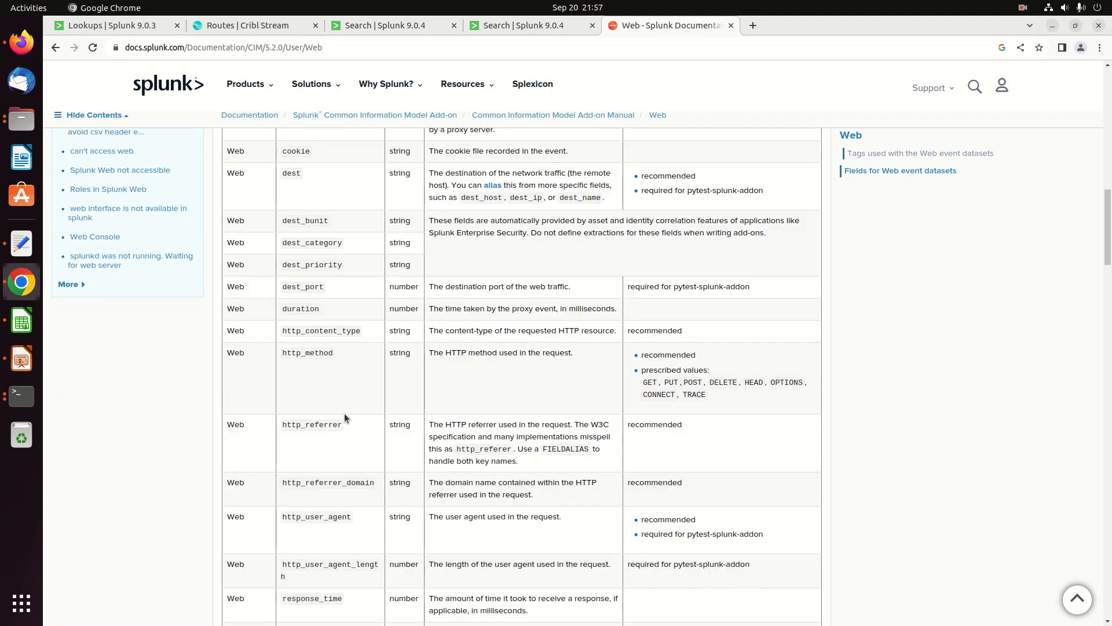
pyautogui.click(516, 23)
pyautogui.write('ttp_methog')
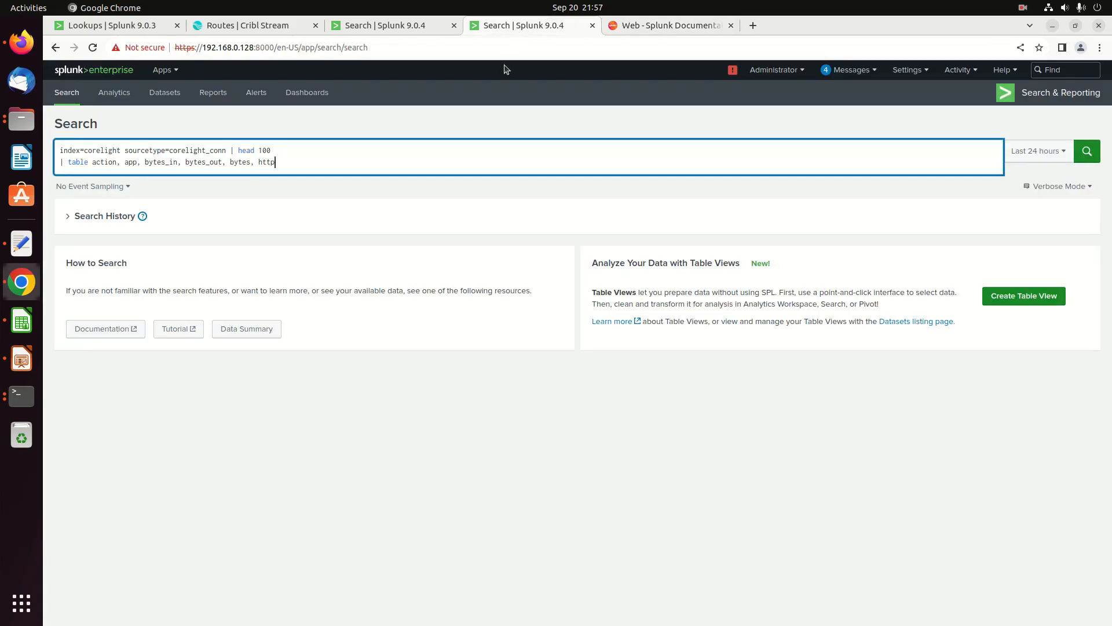
pyautogui.write(', status')
pyautogui.press('Return')
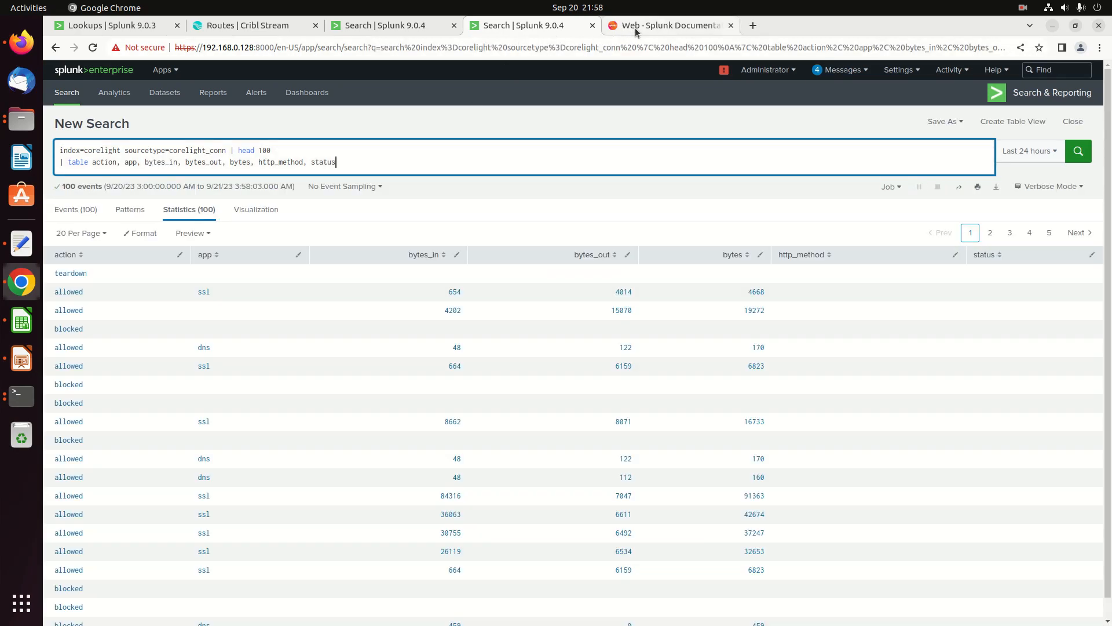
# Review the CIM Web fields from http_method to status, and rerun the table search with the sourcetype set to corelight_http
pyautogui.click(666, 25)
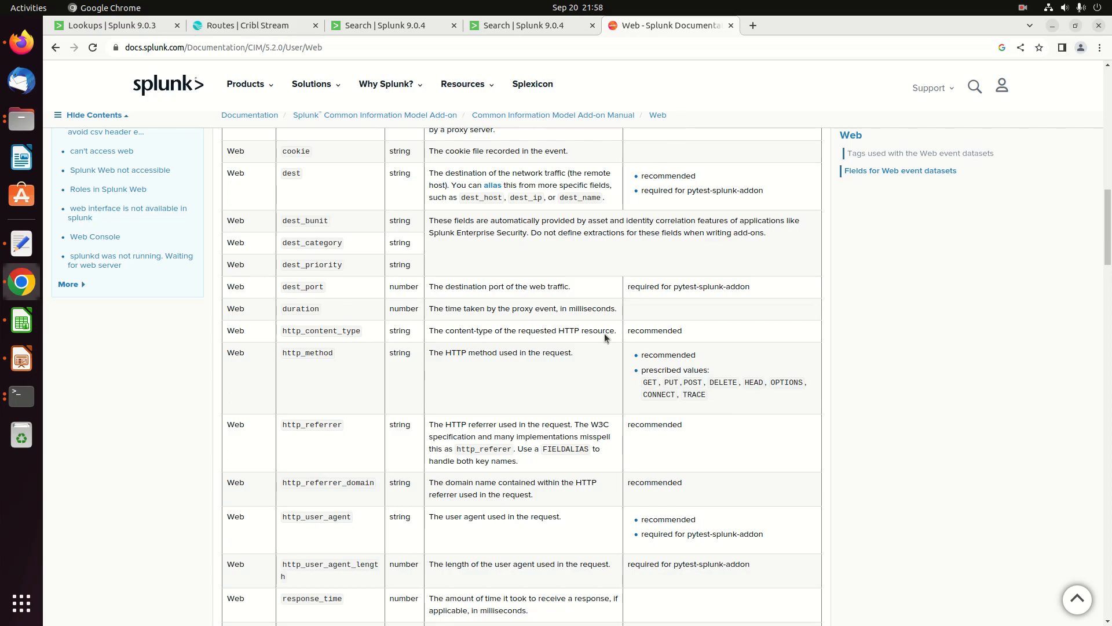
pyautogui.scroll(-5, 595, 354)
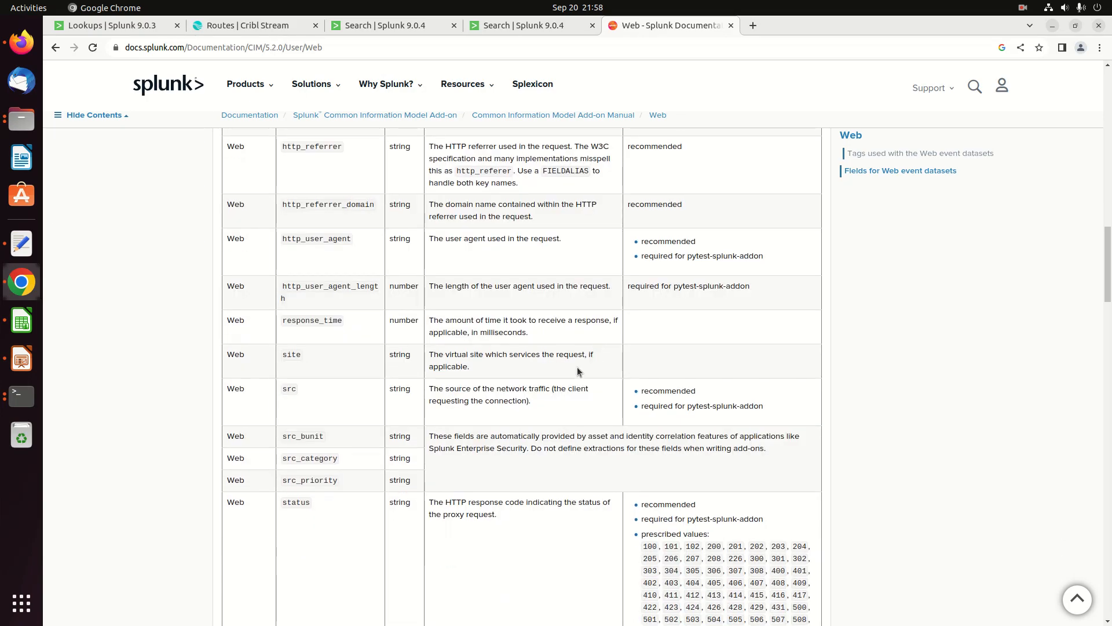
pyautogui.scroll(-1, 577, 366)
pyautogui.scroll(3, 585, 385)
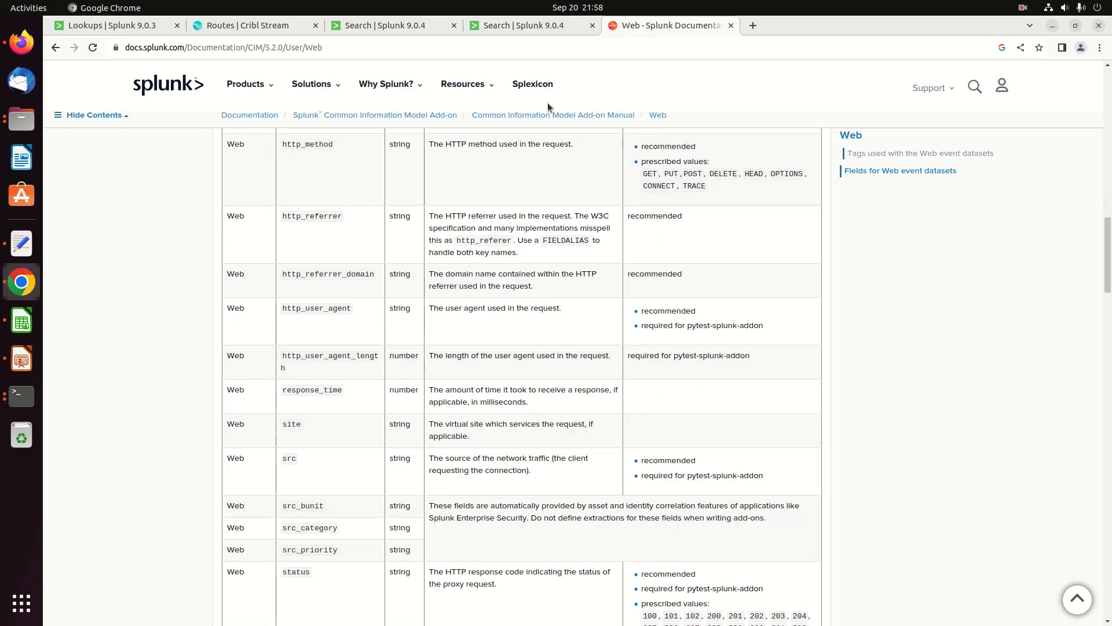
pyautogui.click(528, 32)
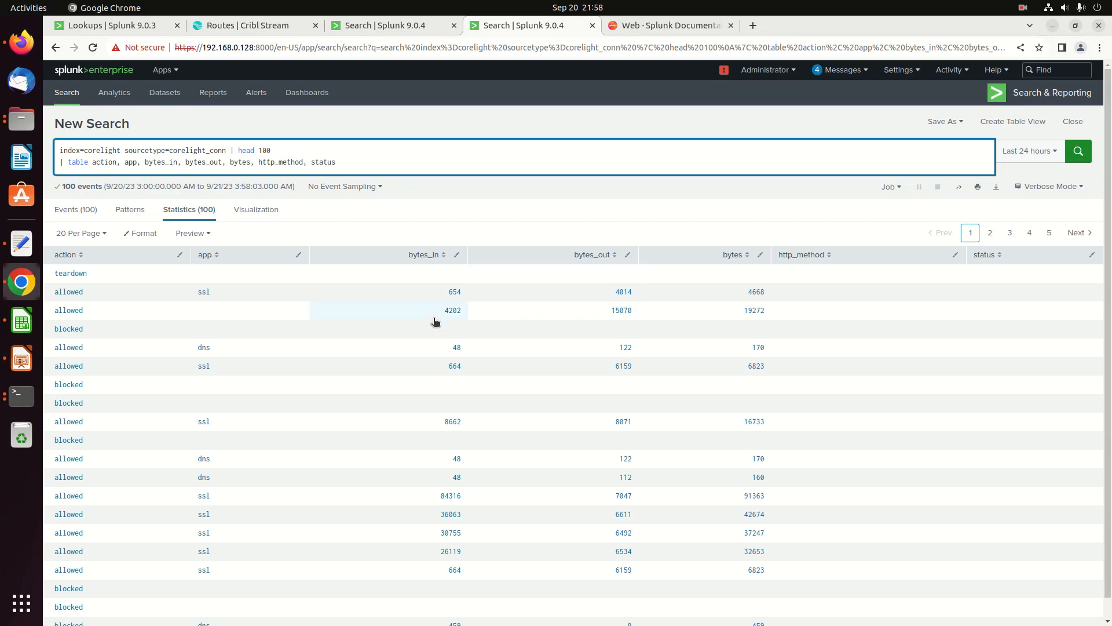
pyautogui.doubleClick(223, 150)
pyautogui.write('corelight_')
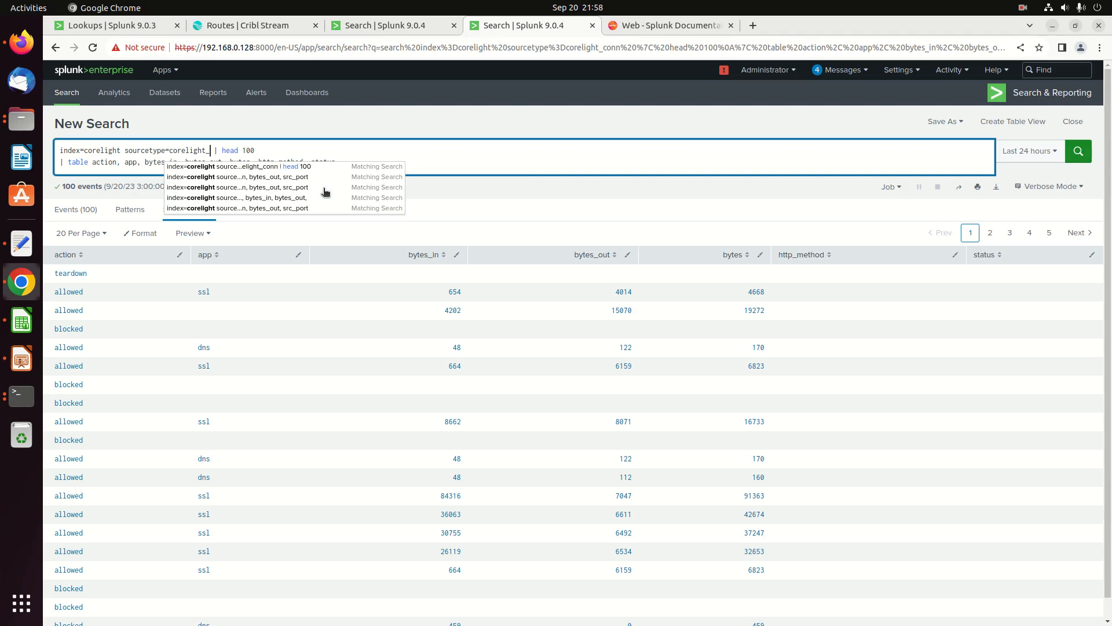
pyautogui.write('http')
pyautogui.press('Return')
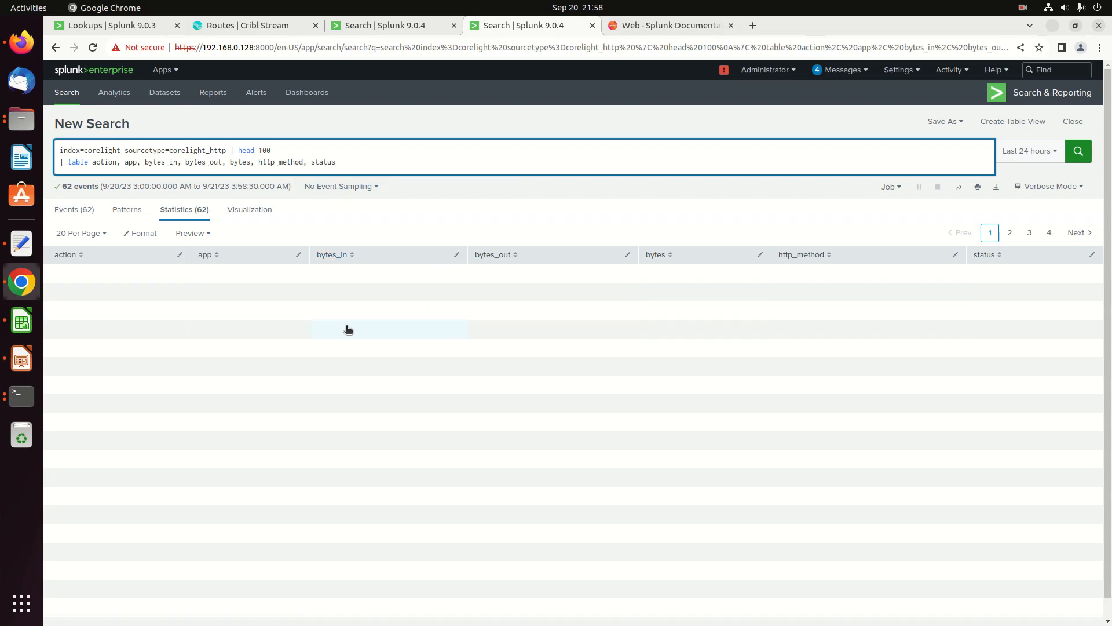
# Insert the line | eval request_body_len = bytes_in before the table command, copying the source field name from the HTTP events
pyautogui.click(450, 164)
pyautogui.hotkey('shift', 'Return')
pyautogui.write('| eval')
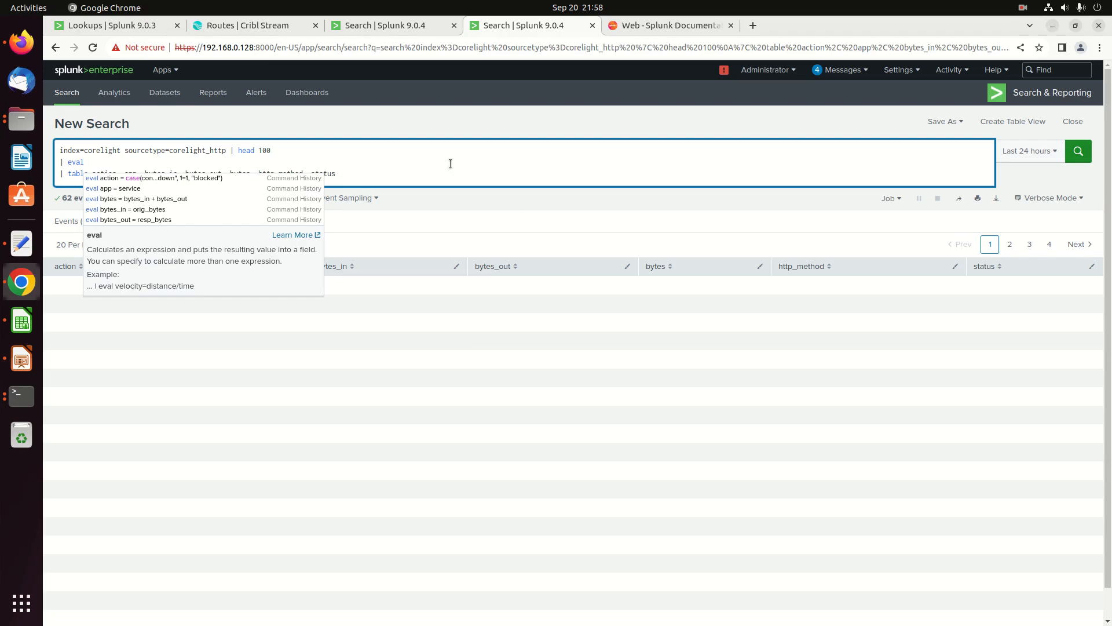
pyautogui.click(406, 25)
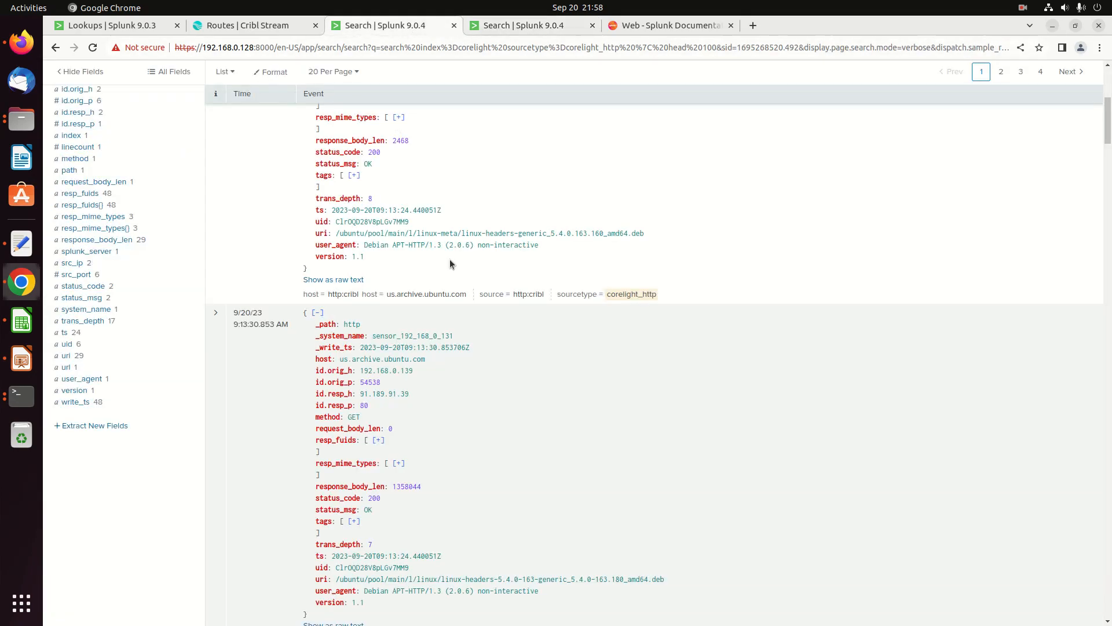
pyautogui.scroll(5, 353, 199)
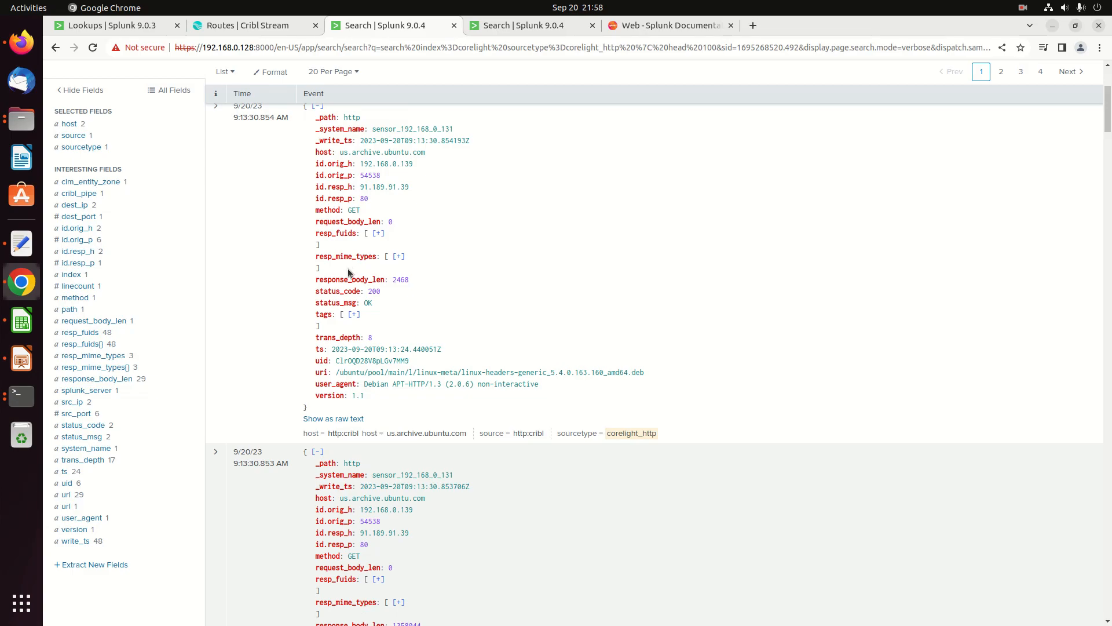
pyautogui.moveTo(312, 217); pyautogui.dragTo(380, 217)
pyautogui.hotkey('ctrl', 'c')
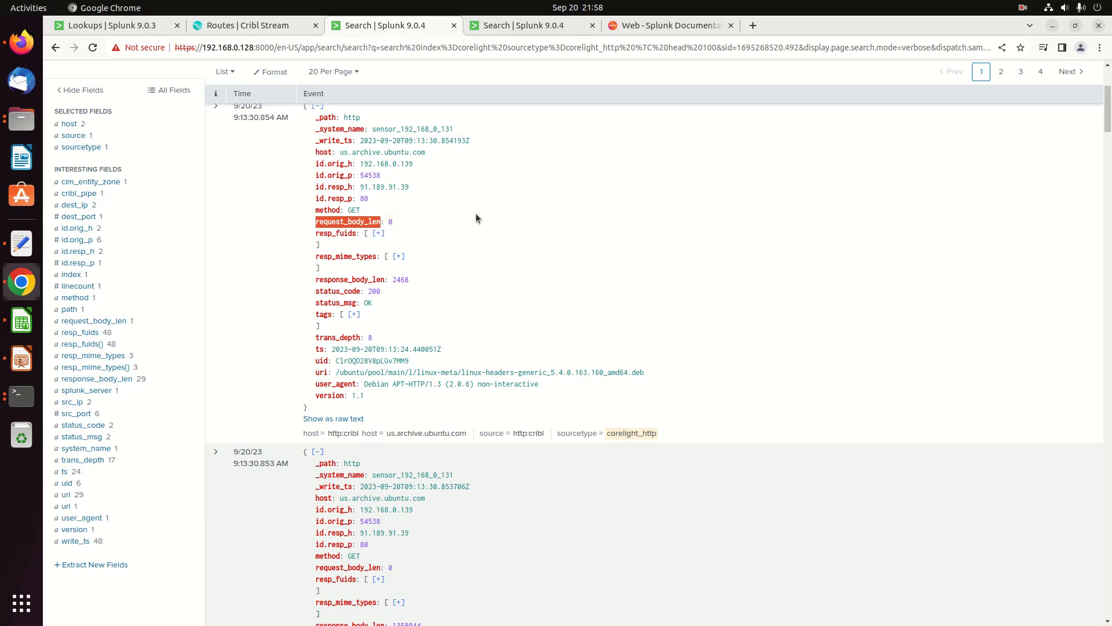
pyautogui.click(513, 30)
pyautogui.hotkey('ctrl', 'v')
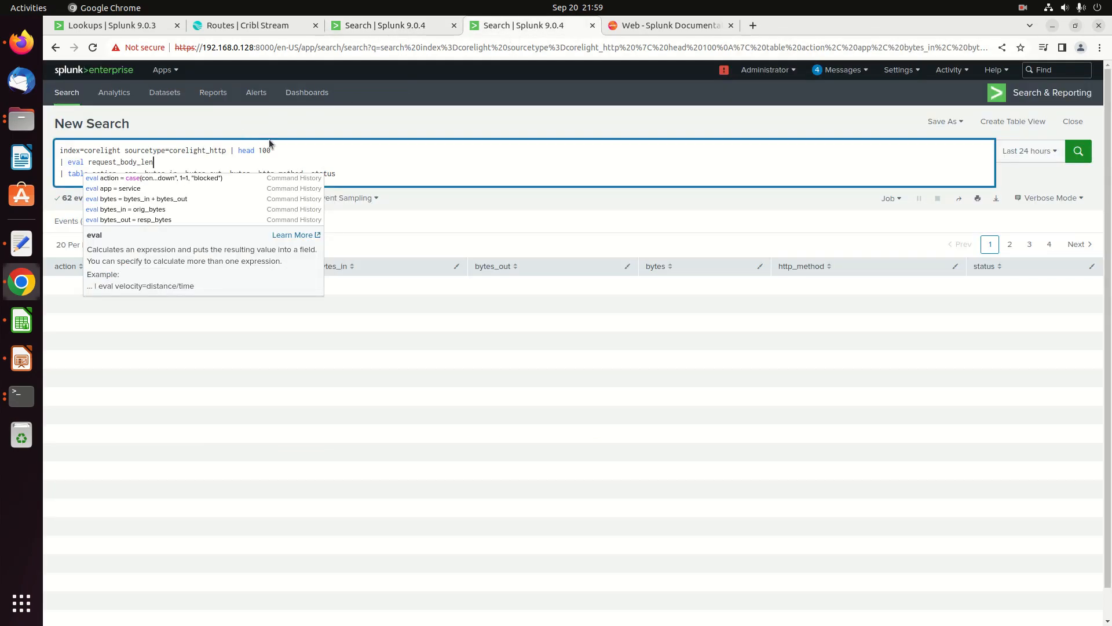
pyautogui.write('= bytes_o')
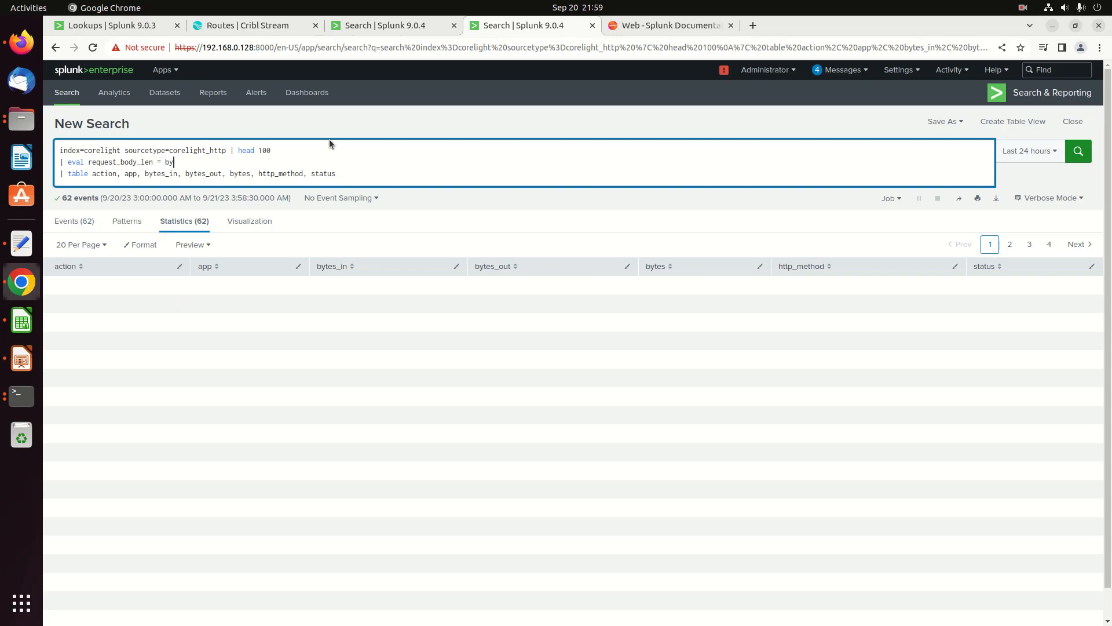
pyautogui.press('BackSpace')
pyautogui.write('in')
# Add the line | eval response_body_len = bytes_out below the first eval and run the search
pyautogui.press('Return')
pyautogui.write('| e')
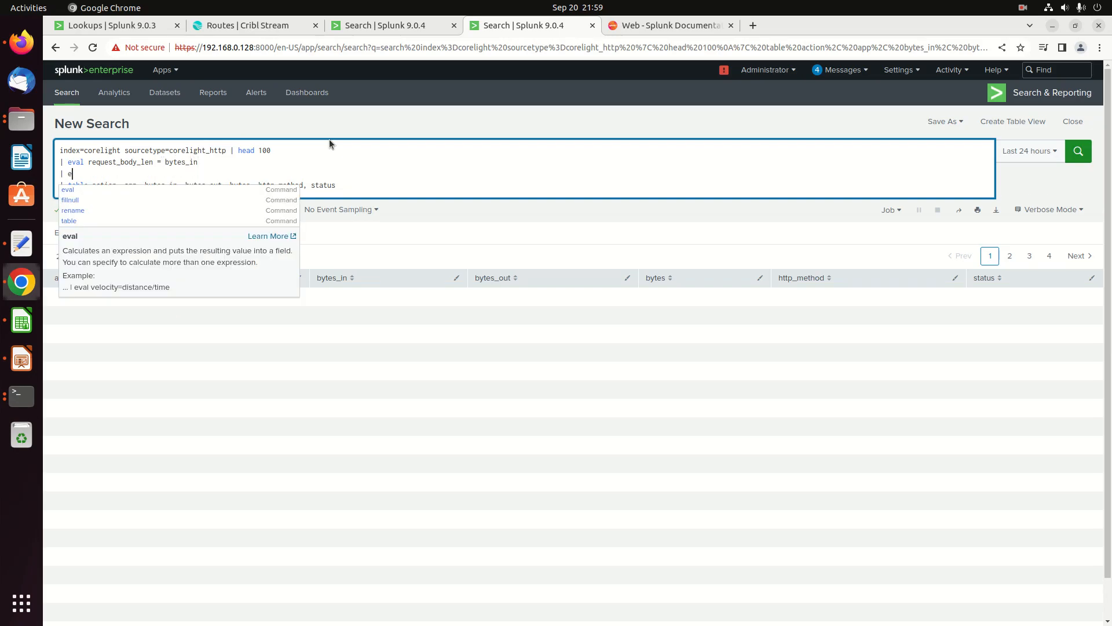
pyautogui.write('val response_bod')
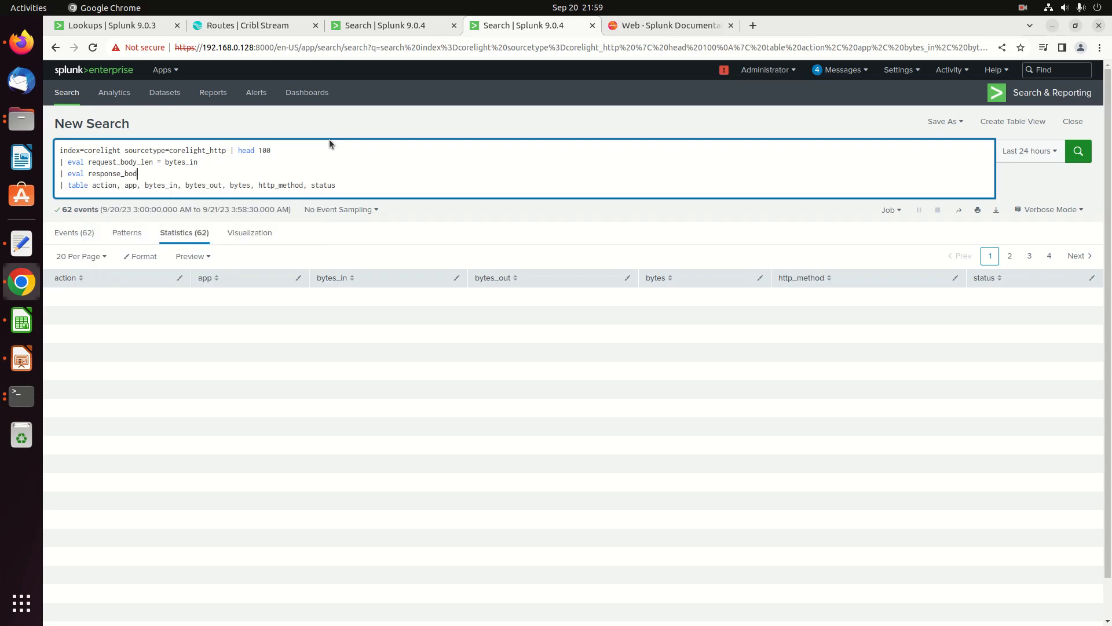
pyautogui.write('y_len = bytes_out')
pyautogui.press('Return')
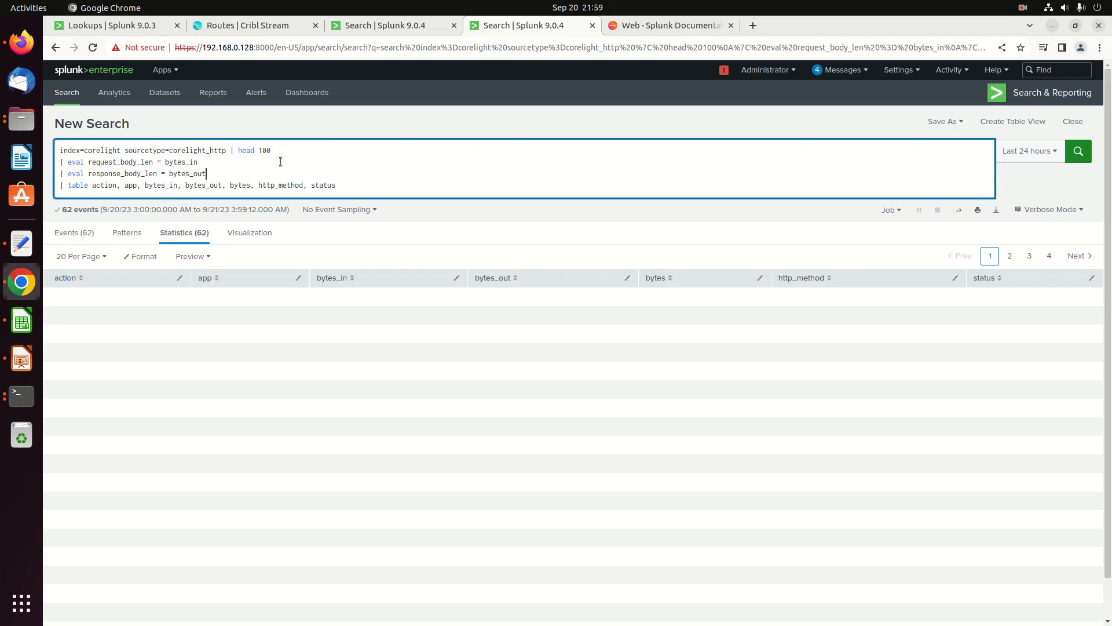
# Rewrite the first eval as bytes_in = request_body_len and append = response_body_len to the end of the second eval
pyautogui.click(199, 163)
pyautogui.write('= request_by')
pyautogui.write('ody_len')
pyautogui.write('= req')
pyautogui.write('p[onse')
pyautogui.press('BackSpace')
pyautogui.press('BackSpace')
pyautogui.press('BackSpace')
pyautogui.press('BackSpace')
pyautogui.press('BackSpace')
pyautogui.write('onse_body_len')
pyautogui.click(165, 161)
pyautogui.press('BackSpace')
pyautogui.press('BackSpace')
pyautogui.press('BackSpace')
pyautogui.press('BackSpace')
pyautogui.press('BackSpace')
pyautogui.press('BackSpace')
pyautogui.press('BackSpace')
pyautogui.press('BackSpace')
pyautogui.press('BackSpace')
pyautogui.press('BackSpace')
pyautogui.press('BackSpace')
pyautogui.press('BackSpace')
pyautogui.press('BackSpace')
pyautogui.press('BackSpace')
pyautogui.press('BackSpace')
pyautogui.press('BackSpace')
pyautogui.press('BackSpace')
pyautogui.press('BackSpace')
pyautogui.press('BackSpace')
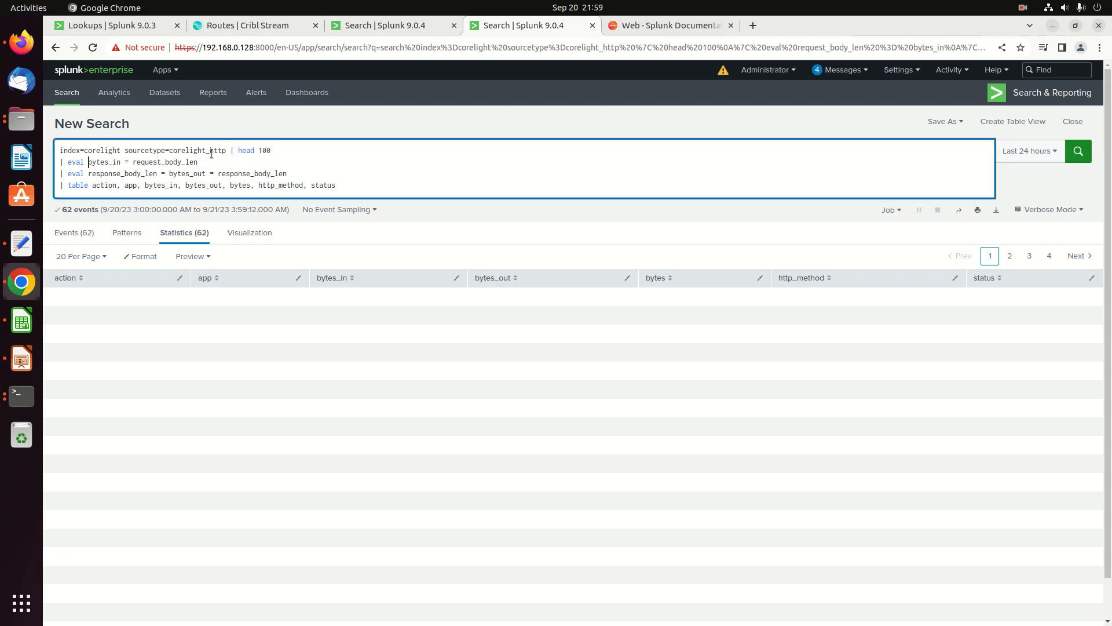
# Remove the leading response_body_len assignment so the second eval reads bytes_out = response_body_len, and run the search
pyautogui.press('Left')
pyautogui.press('Down')
pyautogui.press('Right')
pyautogui.press('Delete')
pyautogui.press('Delete')
pyautogui.press('Delete')
pyautogui.press('Delete')
pyautogui.press('Delete')
pyautogui.press('Delete')
pyautogui.press('Delete')
pyautogui.press('Delete')
pyautogui.press('Delete')
pyautogui.press('Delete')
pyautogui.press('Delete')
pyautogui.press('Delete')
pyautogui.press('Delete')
pyautogui.press('Delete')
pyautogui.press('Delete')
pyautogui.press('Delete')
pyautogui.press('Delete')
pyautogui.press('Delete')
pyautogui.press('Delete')
pyautogui.press('Delete')
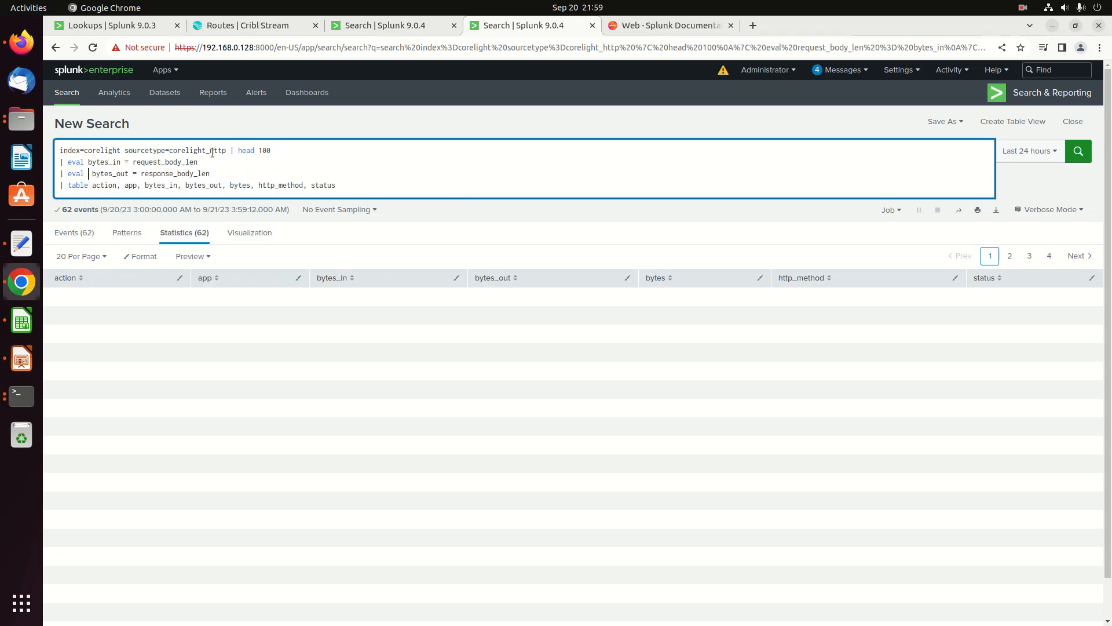
pyautogui.press('Delete')
pyautogui.press('Return')
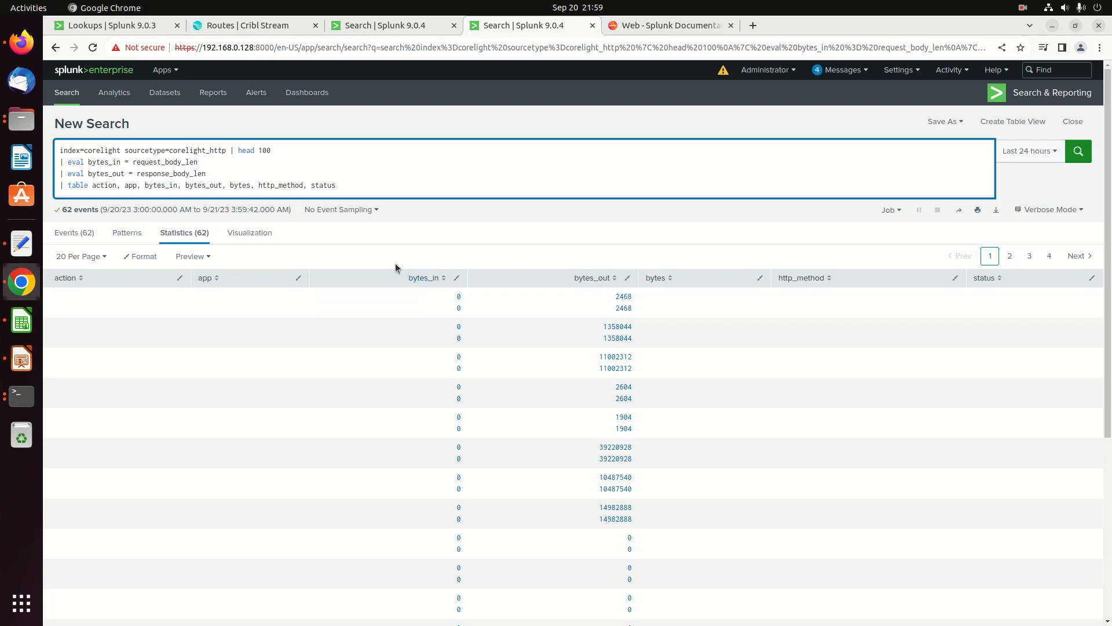
# Add the line | eval bytes = request_body_len + response_body_len above the table command and run the search
pyautogui.click(244, 170)
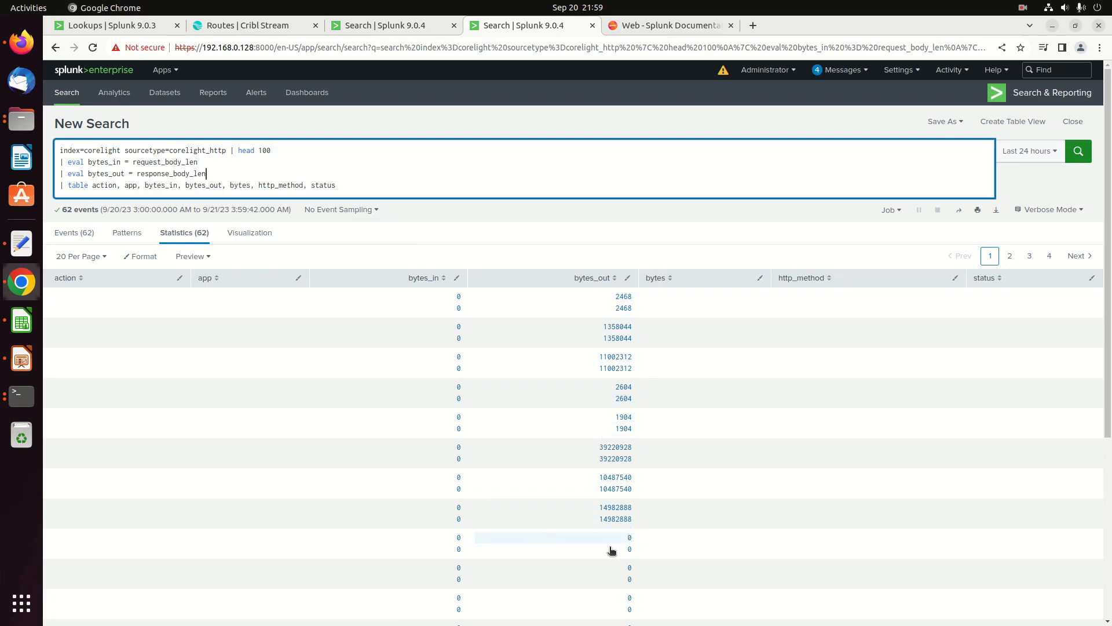
pyautogui.scroll(-5, 522, 336)
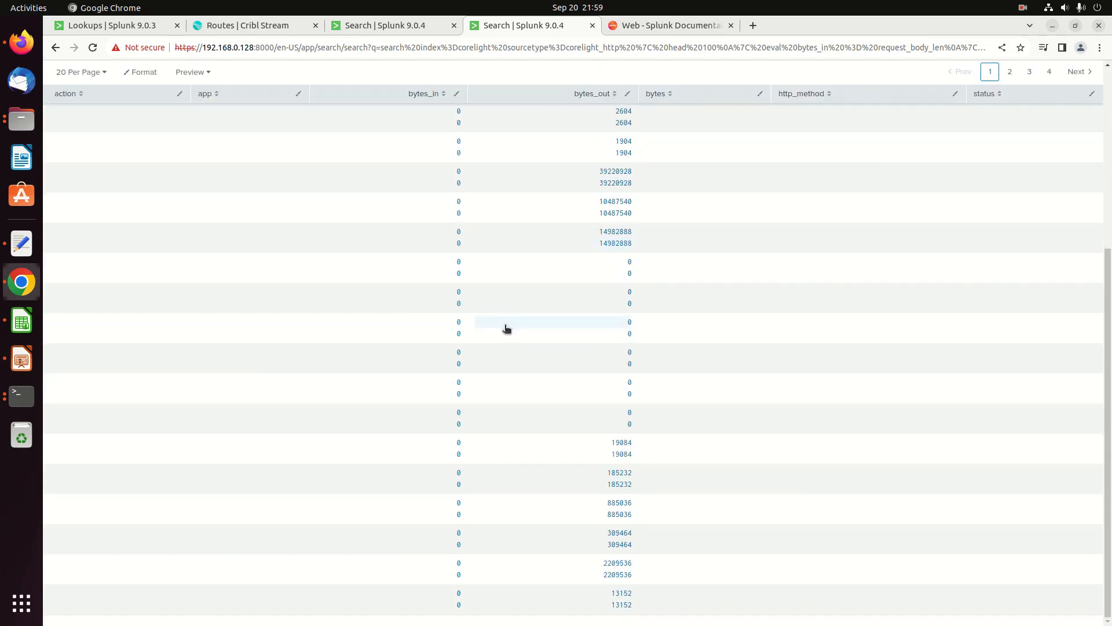
pyautogui.scroll(5, 507, 328)
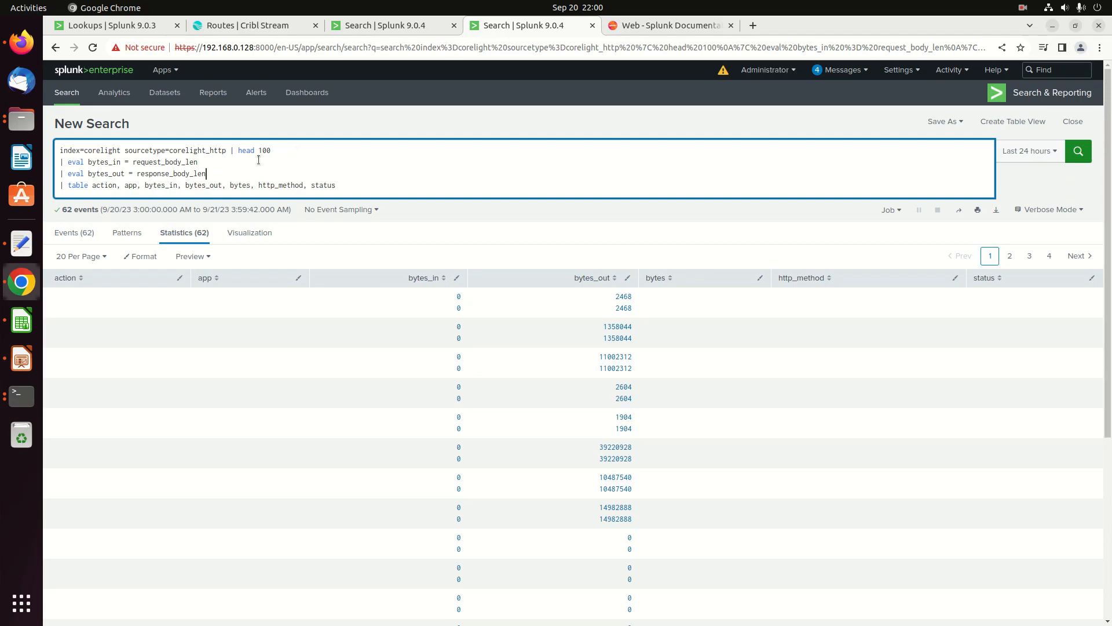
pyautogui.click(232, 172)
pyautogui.press('Return')
pyautogui.write('| eval')
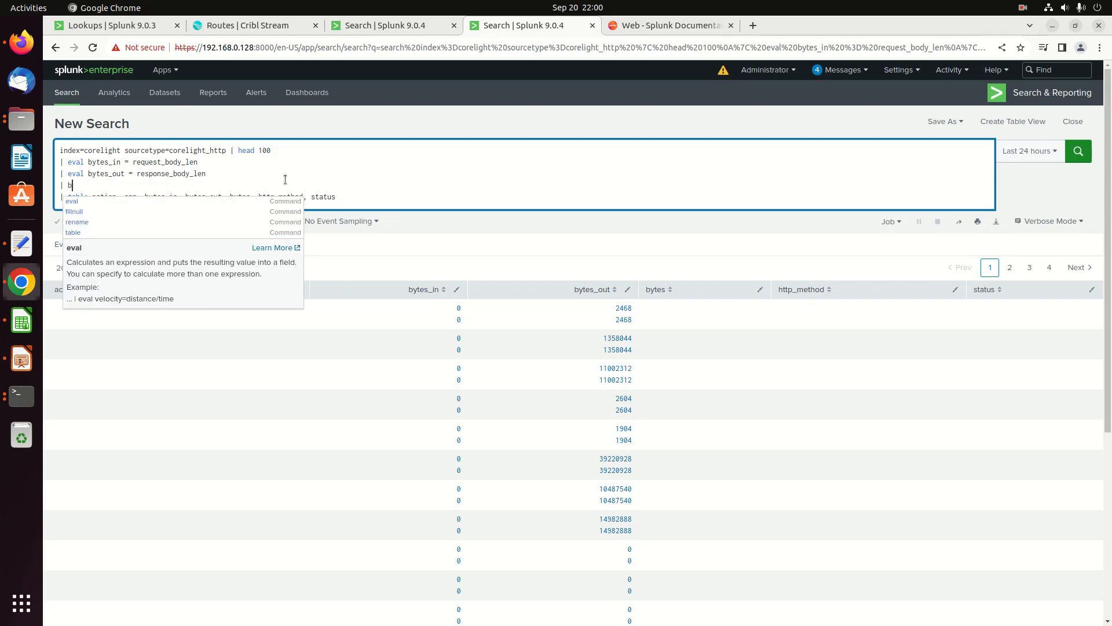
pyautogui.write(' vy')
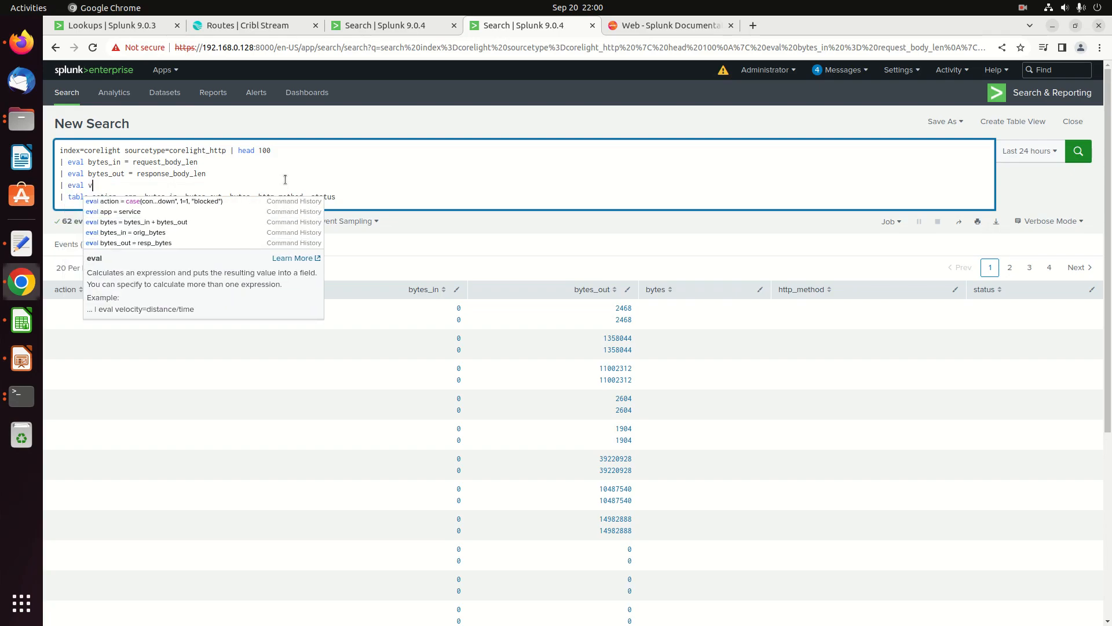
pyautogui.press('BackSpace')
pyautogui.press('BackSpace')
pyautogui.write('bytes = byte')
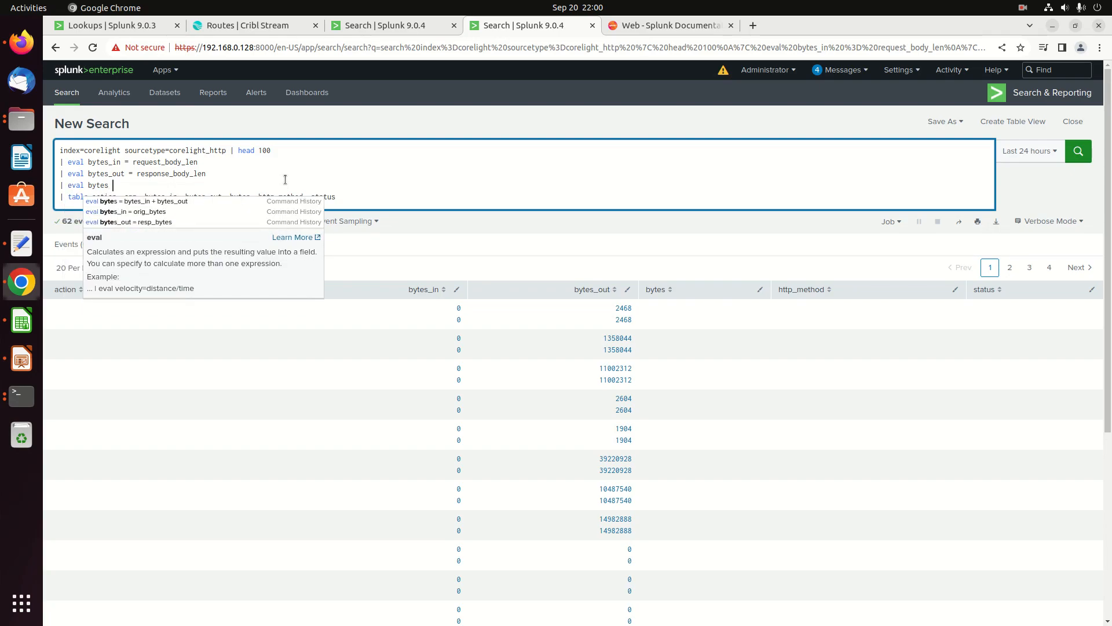
pyautogui.press('BackSpace')
pyautogui.press('BackSpace')
pyautogui.press('BackSpace')
pyautogui.press('BackSpace')
pyautogui.write('res')
pyautogui.write('quest_body_len')
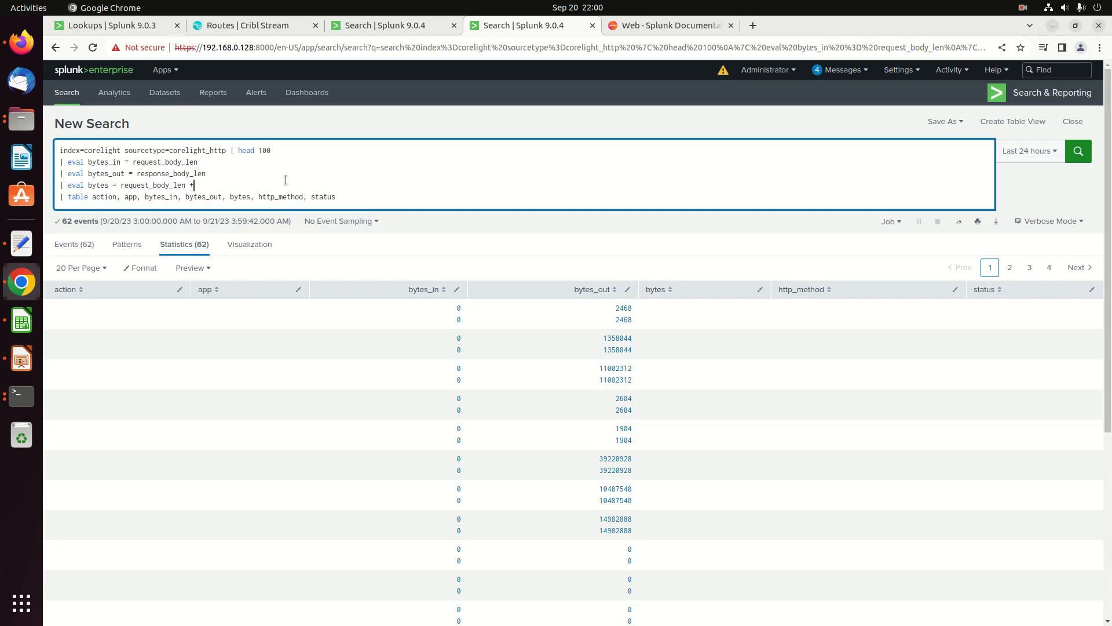
pyautogui.write(' + reqp')
pyautogui.press('BackSpace')
pyautogui.press('BackSpace')
pyautogui.write('sponse_body_len')
pyautogui.press('Return')
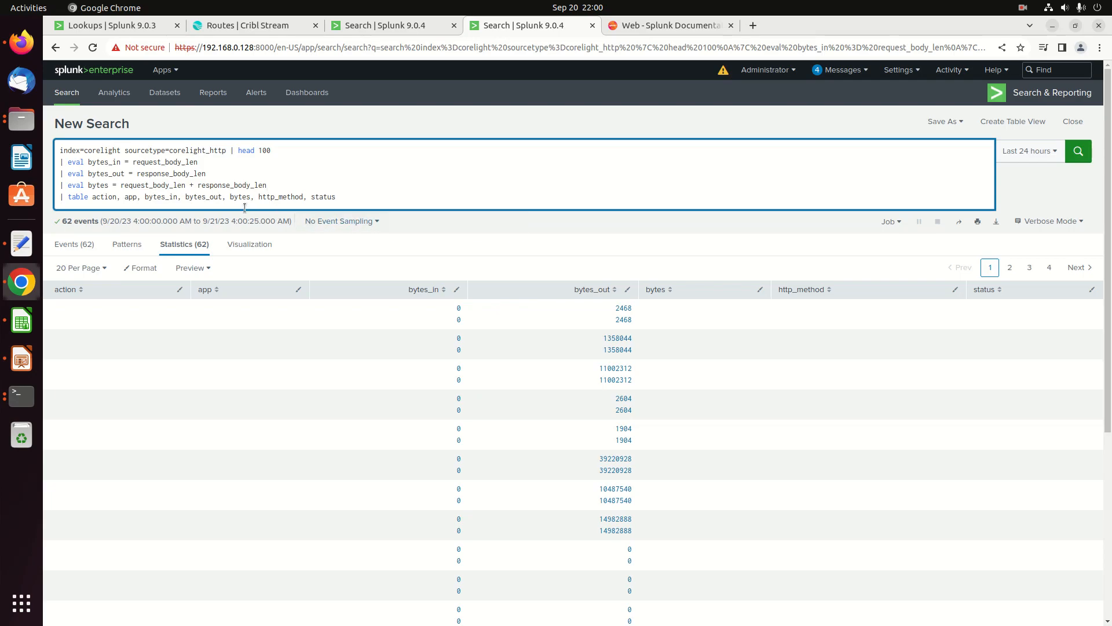
pyautogui.doubleClick(158, 186)
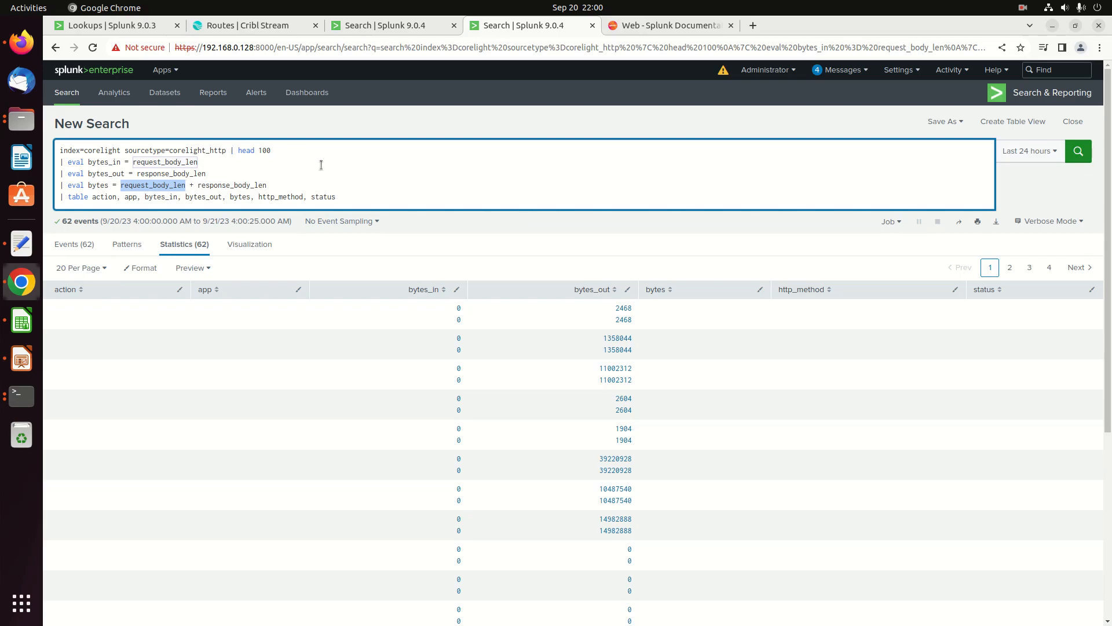
pyautogui.click(299, 150)
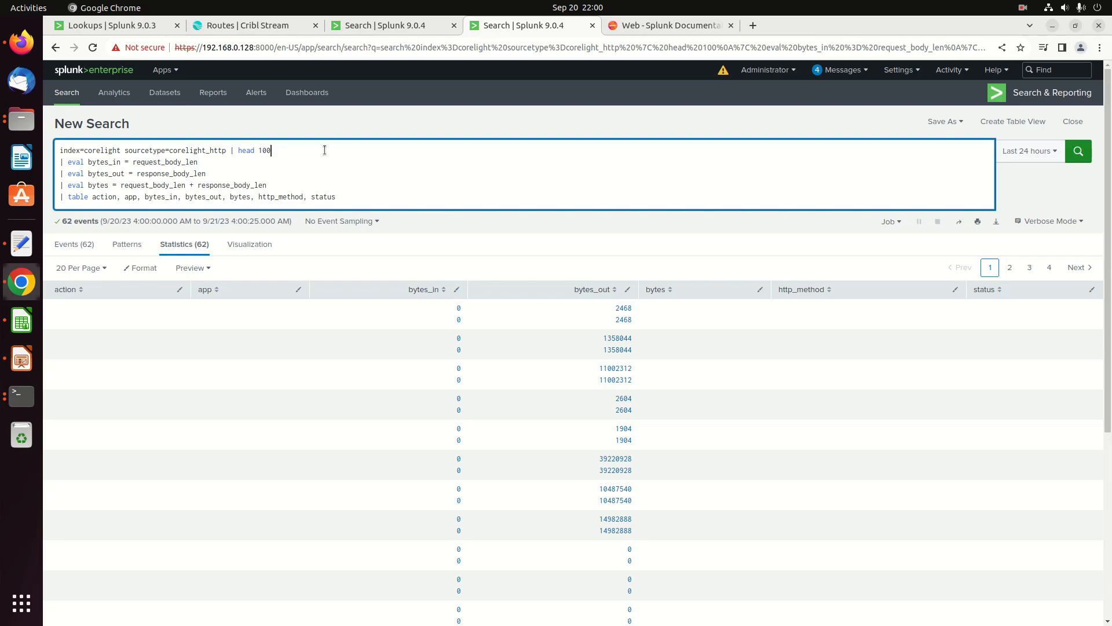
pyautogui.hotkey('shift', 'Return')
pyautogui.write('| ')
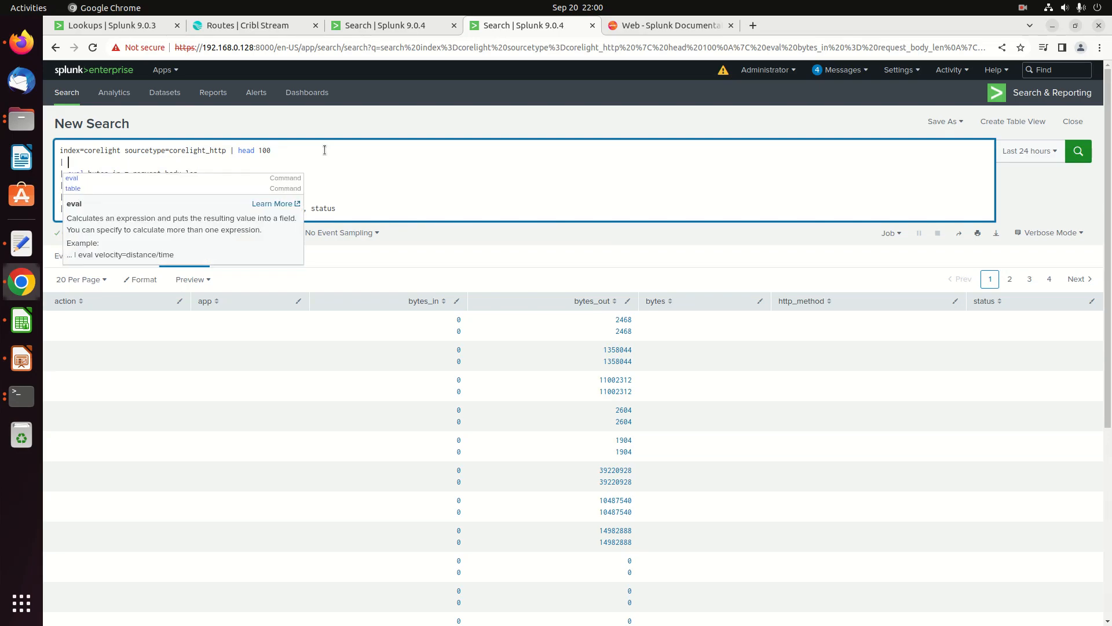
pyautogui.write('mvdedup(')
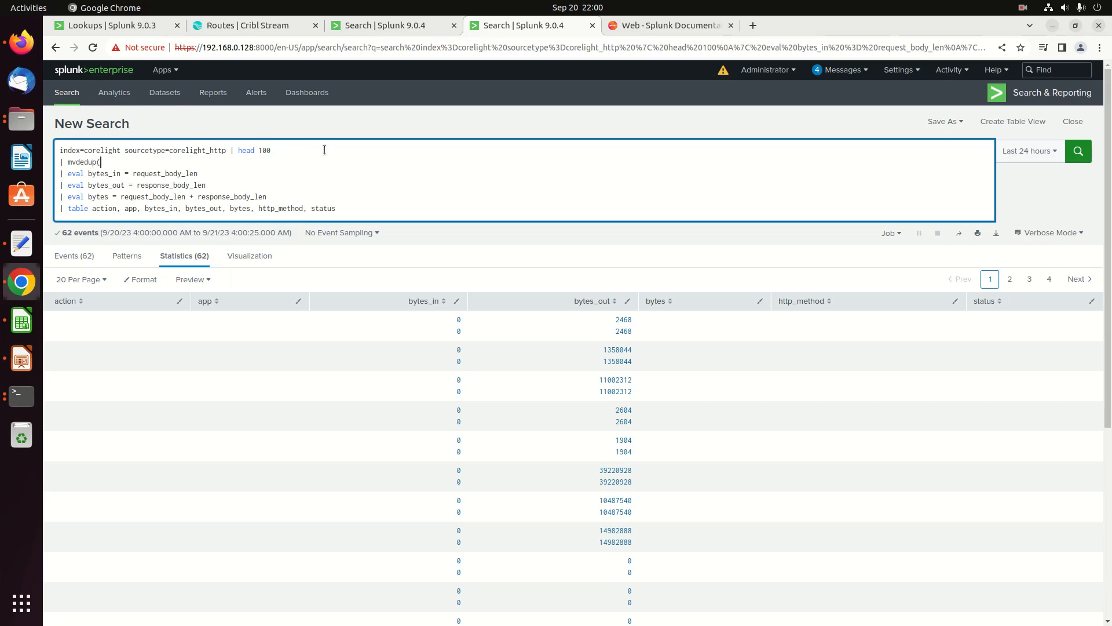
pyautogui.press('BackSpace')
pyautogui.press('BackSpace')
pyautogui.press('BackSpace')
pyautogui.press('BackSpace')
pyautogui.press('BackSpace')
pyautogui.press('BackSpace')
pyautogui.press('BackSpace')
pyautogui.press('BackSpace')
pyautogui.write('e')
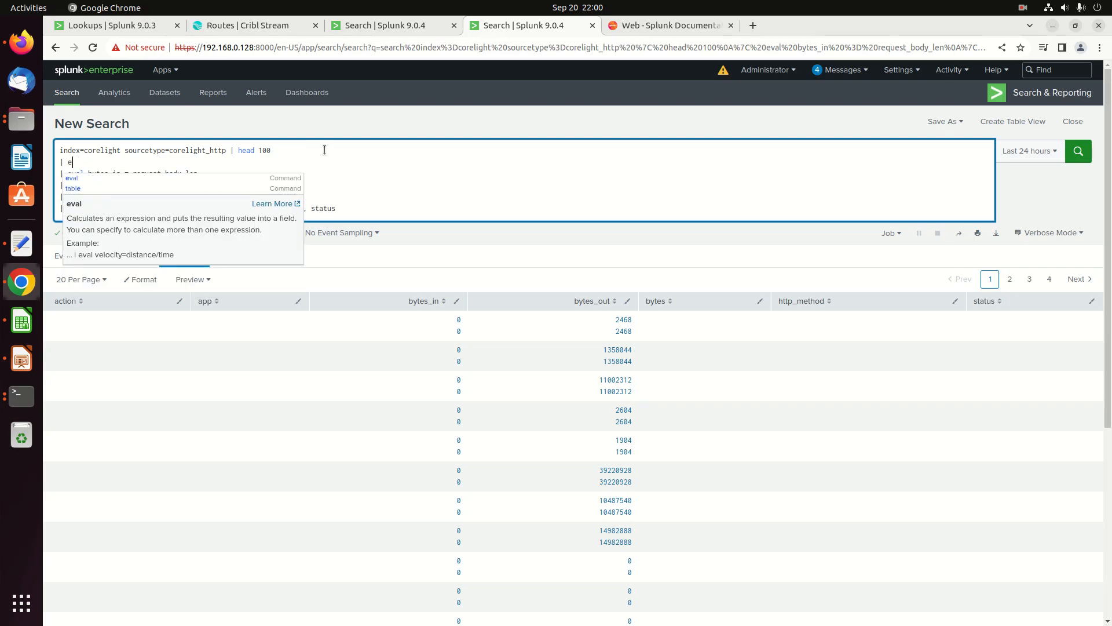
pyautogui.write('val byte')
pyautogui.write('n =')
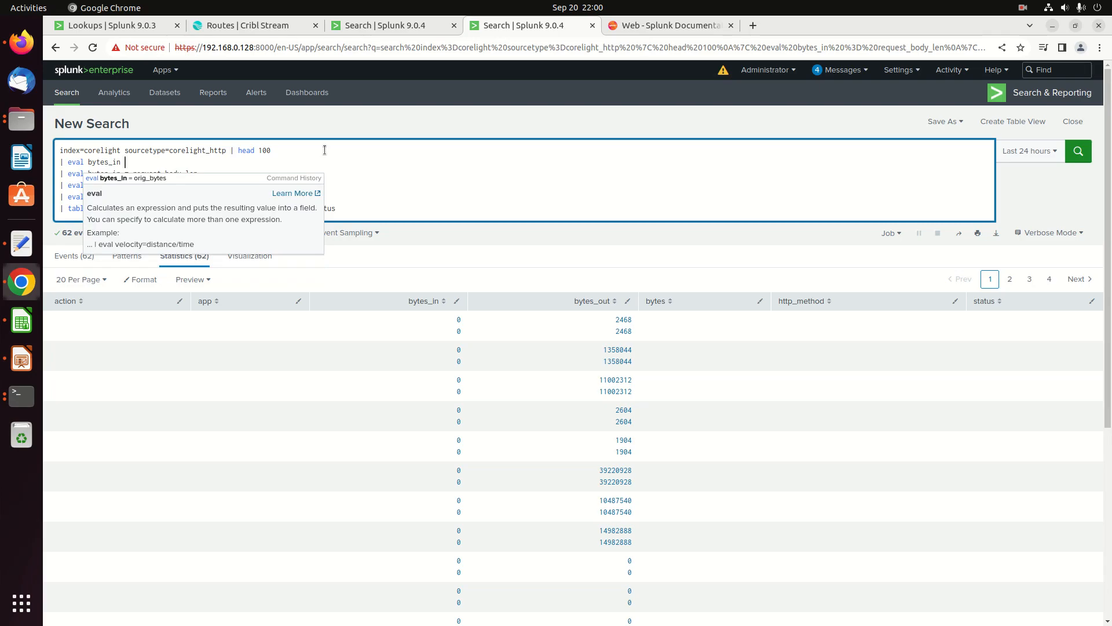
pyautogui.press('BackSpace')
pyautogui.press('BackSpace')
pyautogui.press('BackSpace')
pyautogui.press('BackSpace')
pyautogui.press('BackSpace')
pyautogui.press('BackSpace')
pyautogui.press('BackSpace')
pyautogui.press('BackSpace')
pyautogui.press('BackSpace')
pyautogui.press('BackSpace')
pyautogui.press('BackSpace')
pyautogui.press('BackSpace')
pyautogui.press('BackSpace')
pyautogui.press('BackSpace')
pyautogui.press('BackSpace')
pyautogui.press('BackSpace')
pyautogui.press('BackSpace')
pyautogui.press('BackSpace')
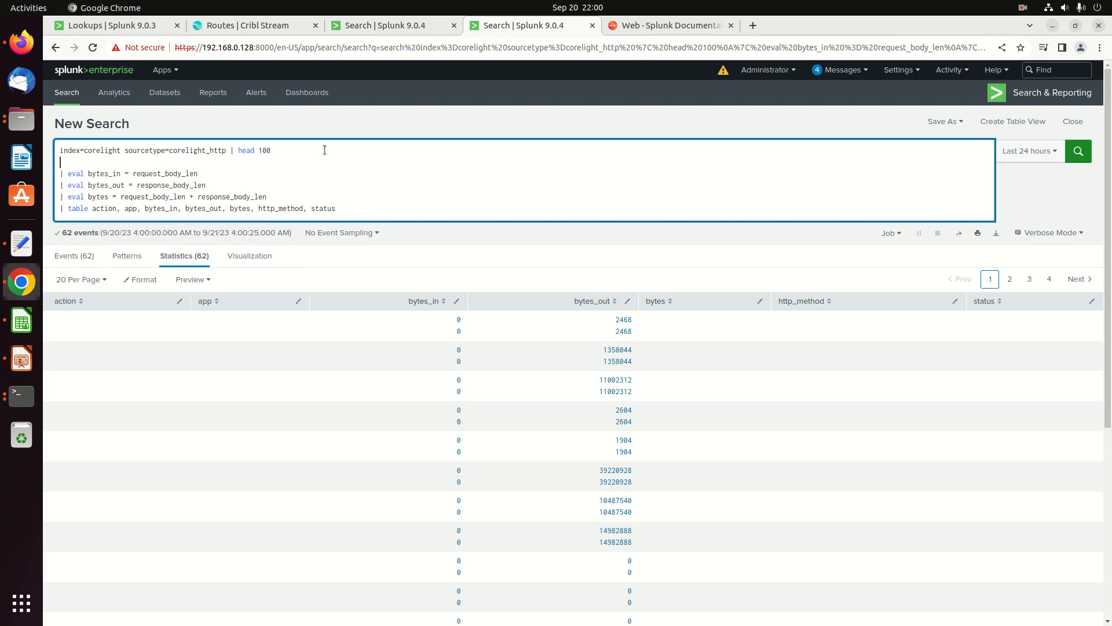
# Try to deduplicate bytes_in by adding the line | eval bytes_in mvdedup(bytes_in) below the bytes_out eval and running the search
pyautogui.click(243, 184)
pyautogui.press('Return')
pyautogui.write('| eval b')
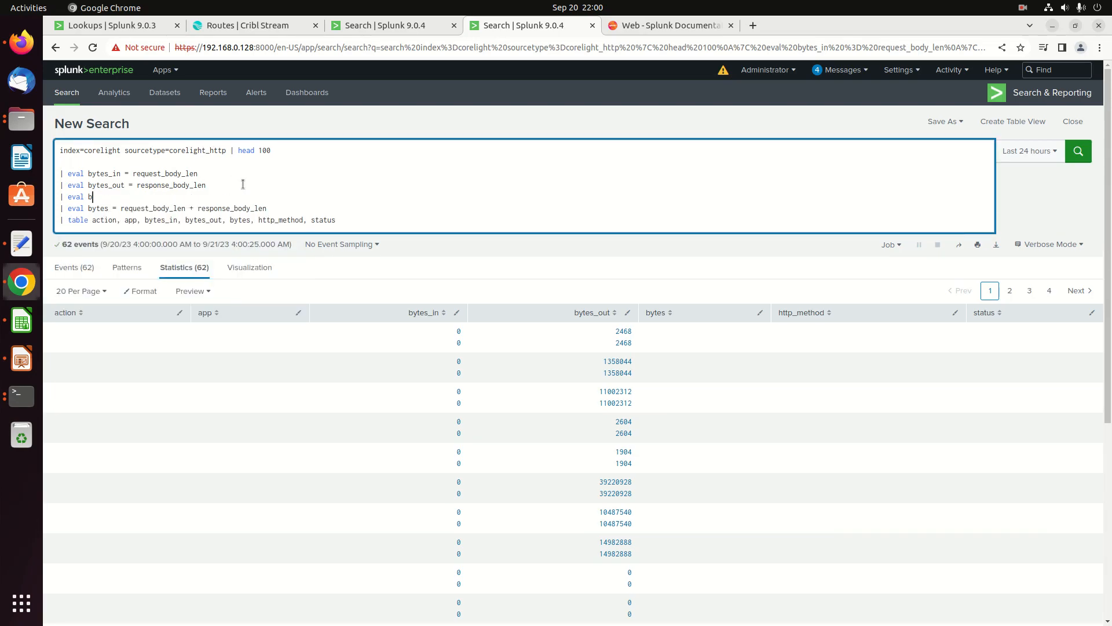
pyautogui.write('ytes_in')
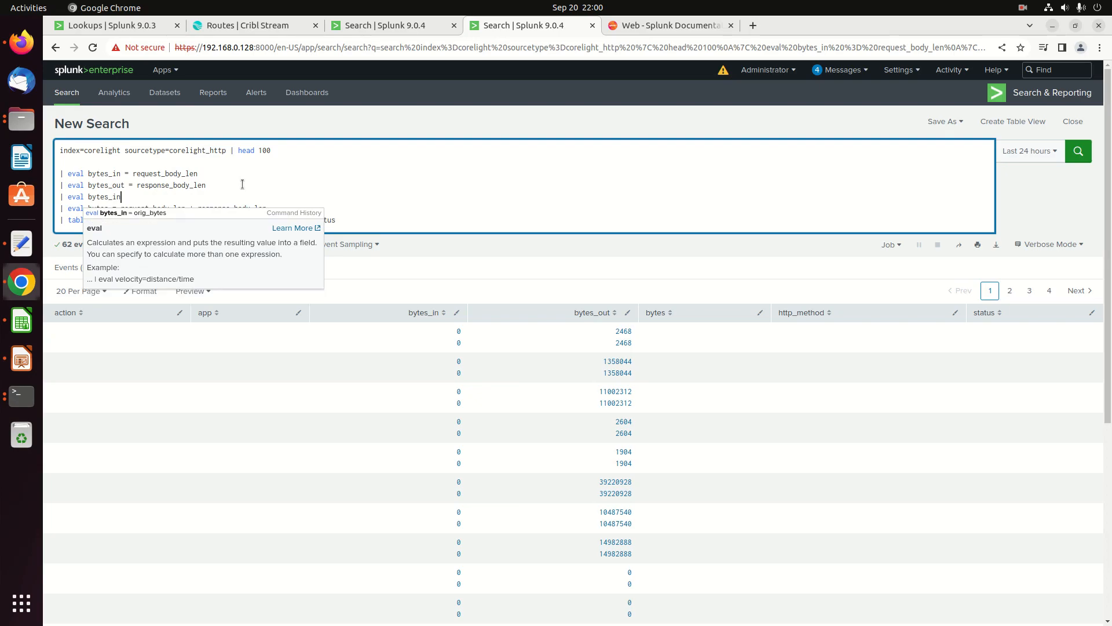
pyautogui.write(' mvdedup(')
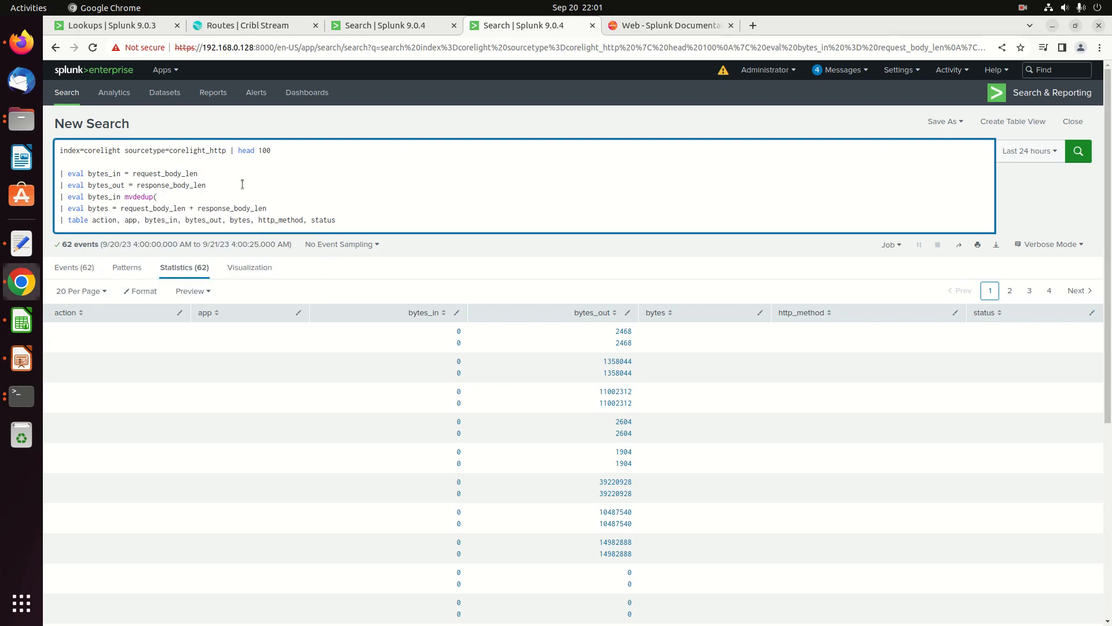
pyautogui.press('BackSpace')
pyautogui.write('(bytes')
pyautogui.press('BackSpace')
pyautogui.press('BackSpace')
pyautogui.press('BackSpace')
pyautogui.press('BackSpace')
pyautogui.press('BackSpace')
pyautogui.write('request')
pyautogui.press('BackSpace')
pyautogui.press('BackSpace')
pyautogui.press('BackSpace')
pyautogui.press('BackSpace')
pyautogui.press('BackSpace')
pyautogui.press('BackSpace')
pyautogui.write('bytes_in)')
pyautogui.press('Return')
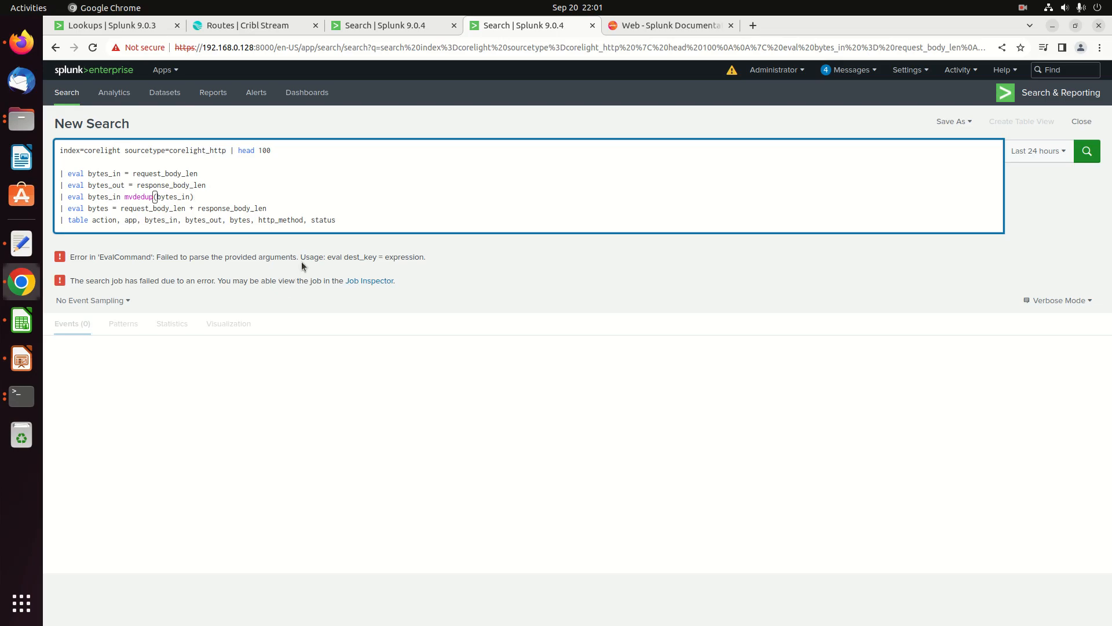
# Insert the missing equals sign before mvdedup(bytes_in) in the deduplication line and rerun the search
pyautogui.click(120, 197)
pyautogui.press('Return')
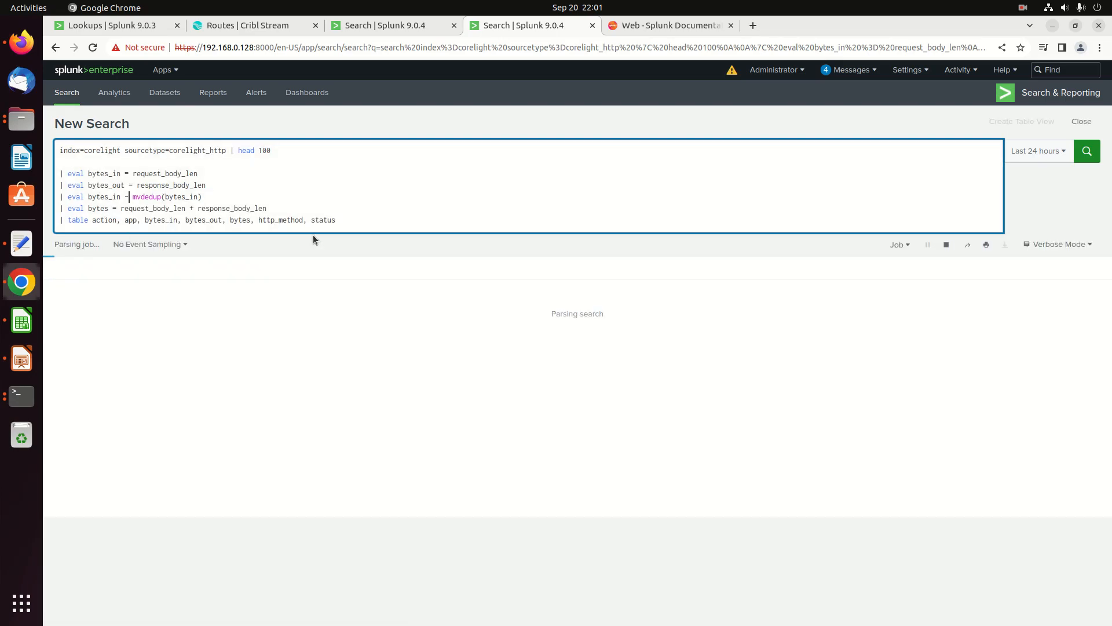
pyautogui.write('=')
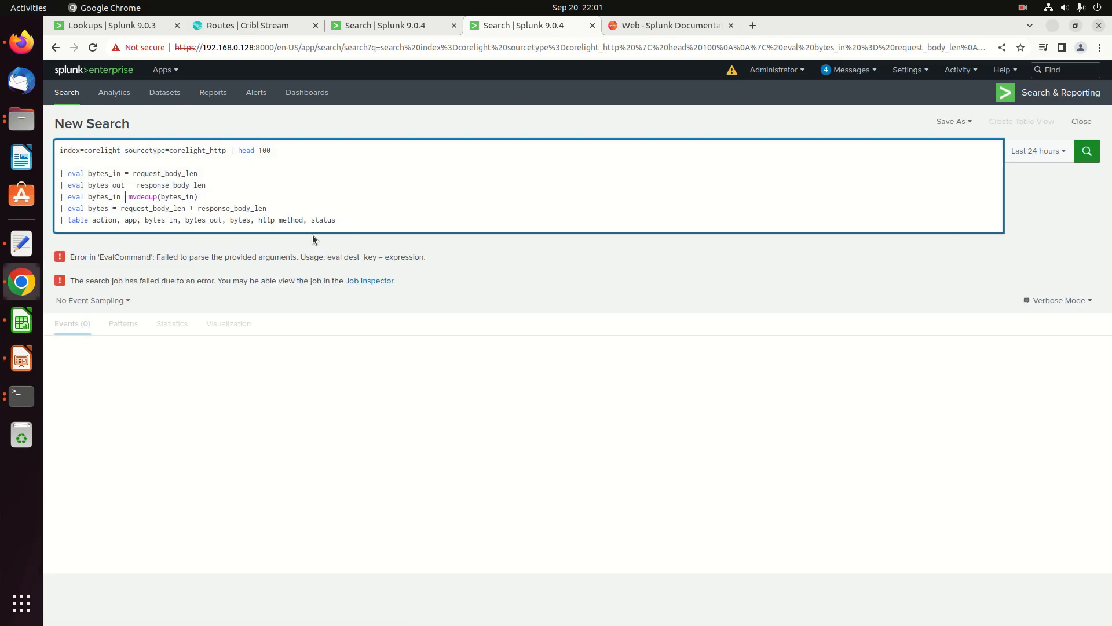
pyautogui.press('Return')
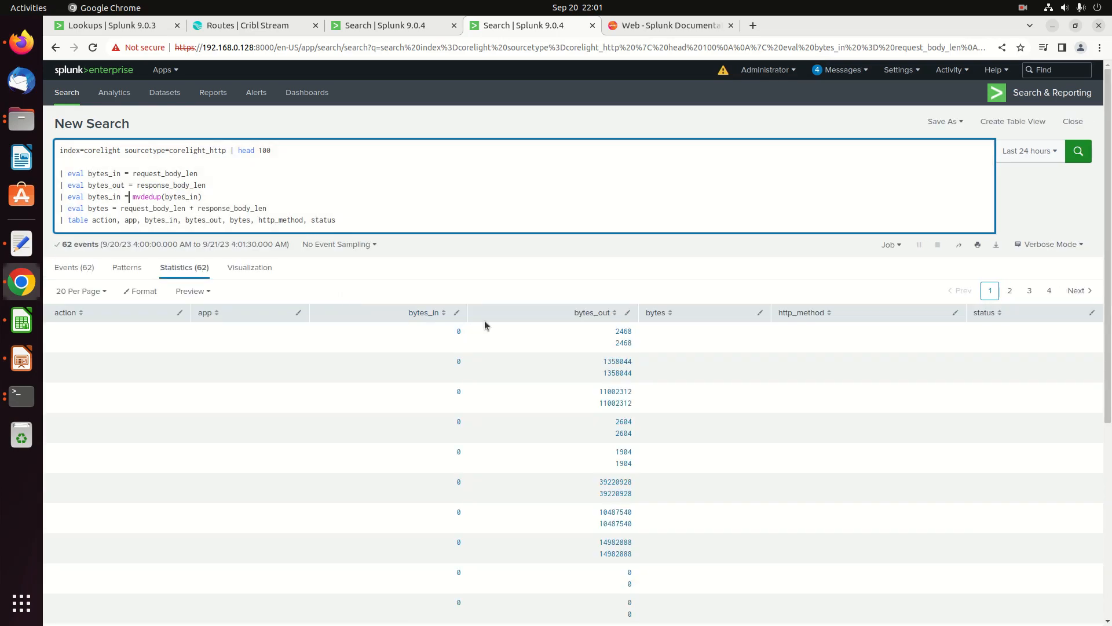
# Wrap request_body_len and response_body_len in mvdedup() in the bytes_in and bytes_out evals, and delete the separate bytes_in deduplication eval
pyautogui.click(132, 173)
pyautogui.write('mvdedup(bytes_in)')
pyautogui.press('Down')
pyautogui.write('mvdedup(')
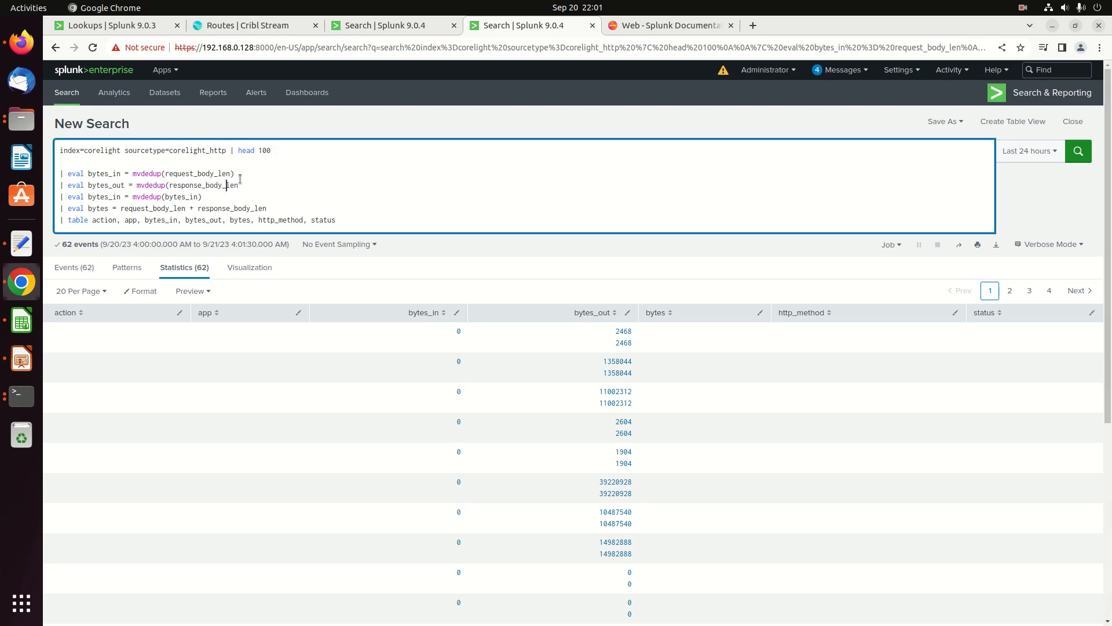
pyautogui.write(')')
pyautogui.press('Down')
pyautogui.moveTo(229, 197); pyautogui.dragTo(59, 196)
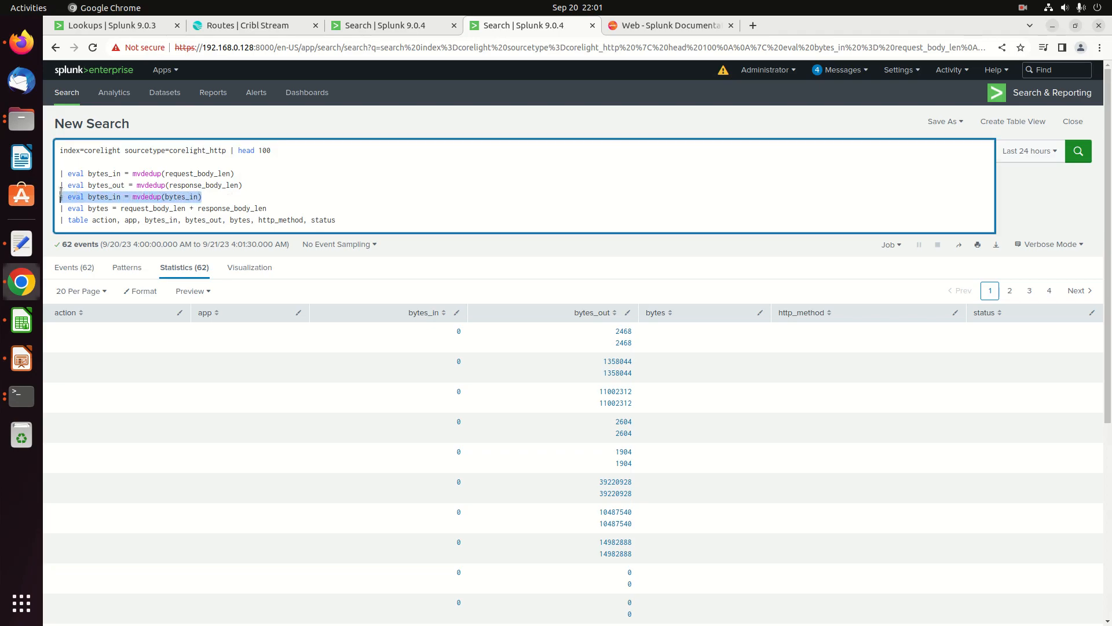
pyautogui.press('BackSpace')
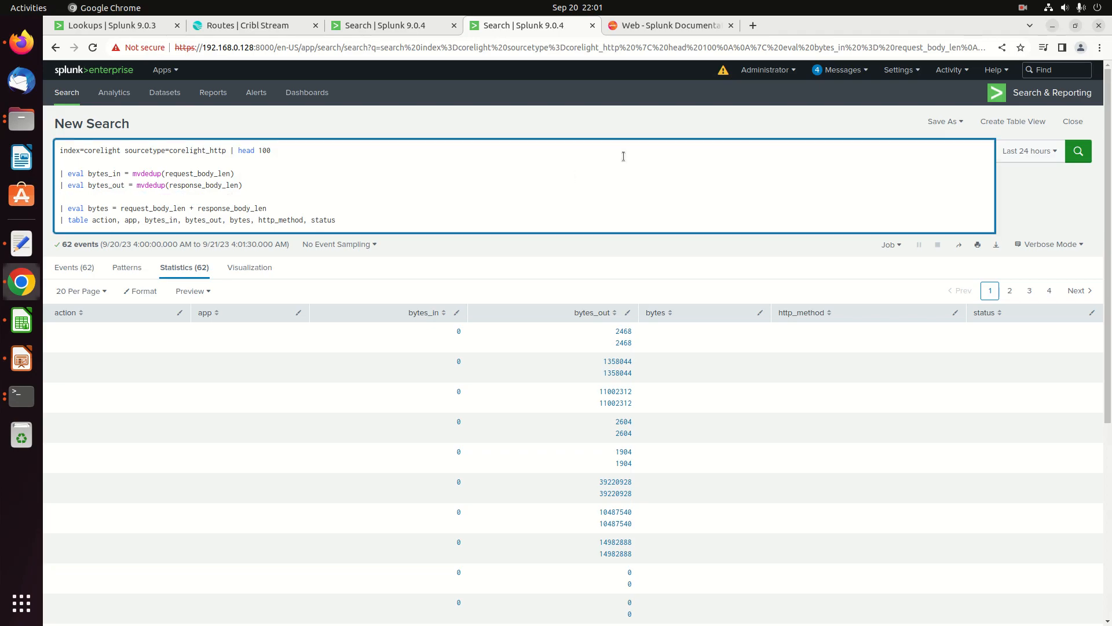
# Change the bytes eval so it adds bytes_in + bytes_out instead of the raw body length fields, and run the search
pyautogui.press('Right')
pyautogui.press('Right')
pyautogui.press('Right')
pyautogui.press('Right')
pyautogui.press('Right')
pyautogui.press('Right')
pyautogui.press('Right')
pyautogui.press('Right')
pyautogui.press('Right')
pyautogui.press('Right')
pyautogui.press('Right')
pyautogui.press('Right')
pyautogui.press('Right')
pyautogui.press('Delete')
pyautogui.press('Delete')
pyautogui.press('Delete')
pyautogui.press('Delete')
pyautogui.press('Delete')
pyautogui.press('Delete')
pyautogui.press('Delete')
pyautogui.press('Delete')
pyautogui.press('Delete')
pyautogui.press('Delete')
pyautogui.press('Delete')
pyautogui.press('Delete')
pyautogui.press('Delete')
pyautogui.press('Delete')
pyautogui.press('Delete')
pyautogui.press('Delete')
pyautogui.press('Delete')
pyautogui.press('Delete')
pyautogui.press('Delete')
pyautogui.press('Delete')
pyautogui.press('Delete')
pyautogui.write('b')
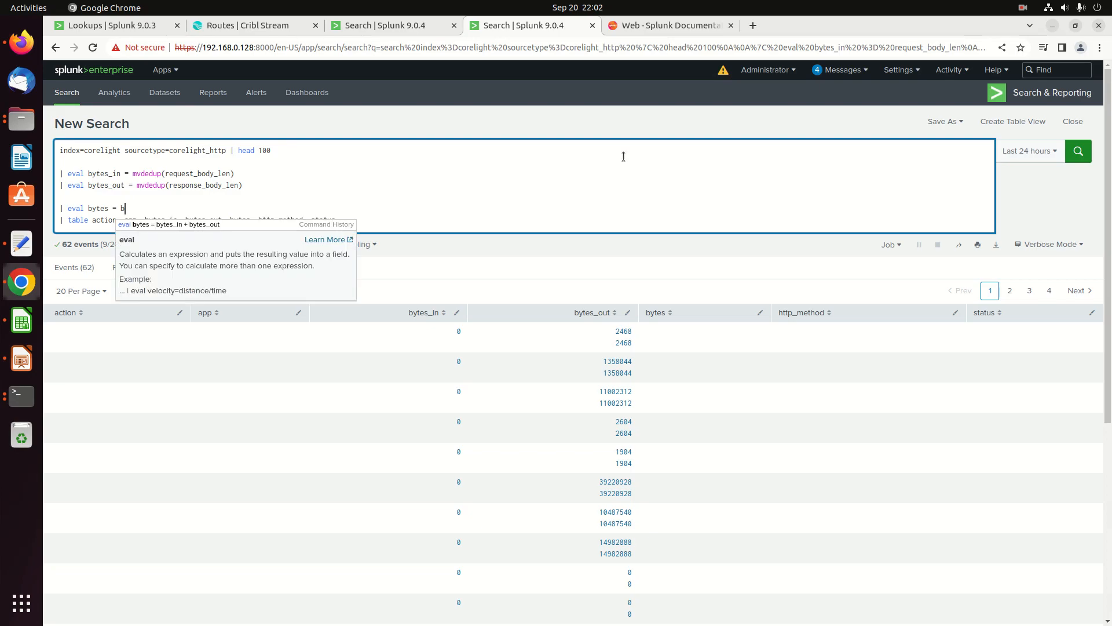
pyautogui.write('ytes_in + bytes_out')
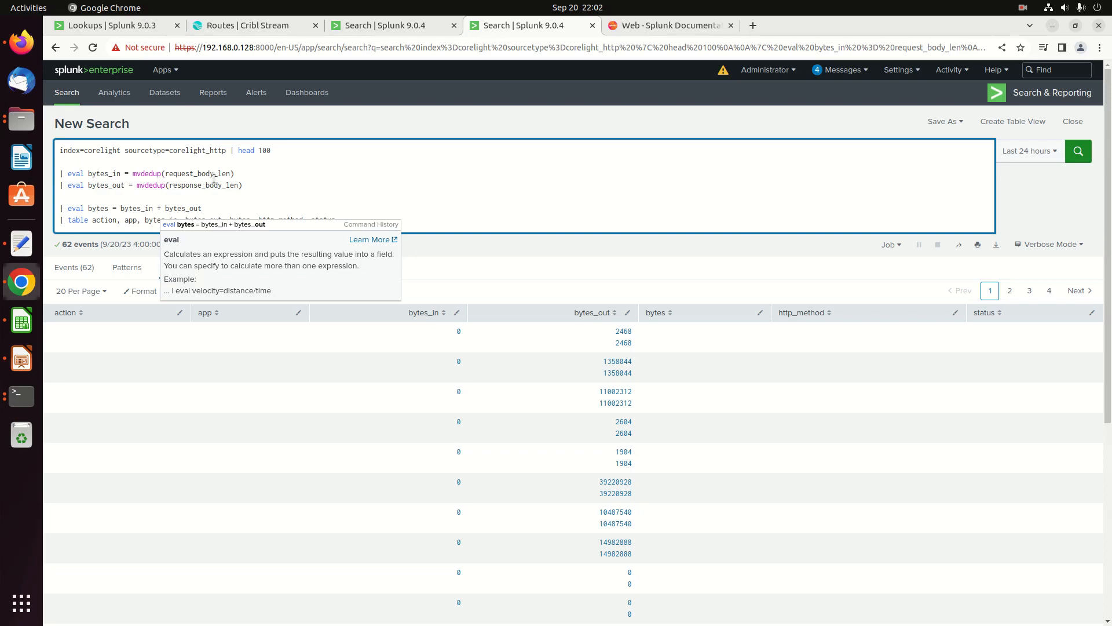
pyautogui.press('Return')
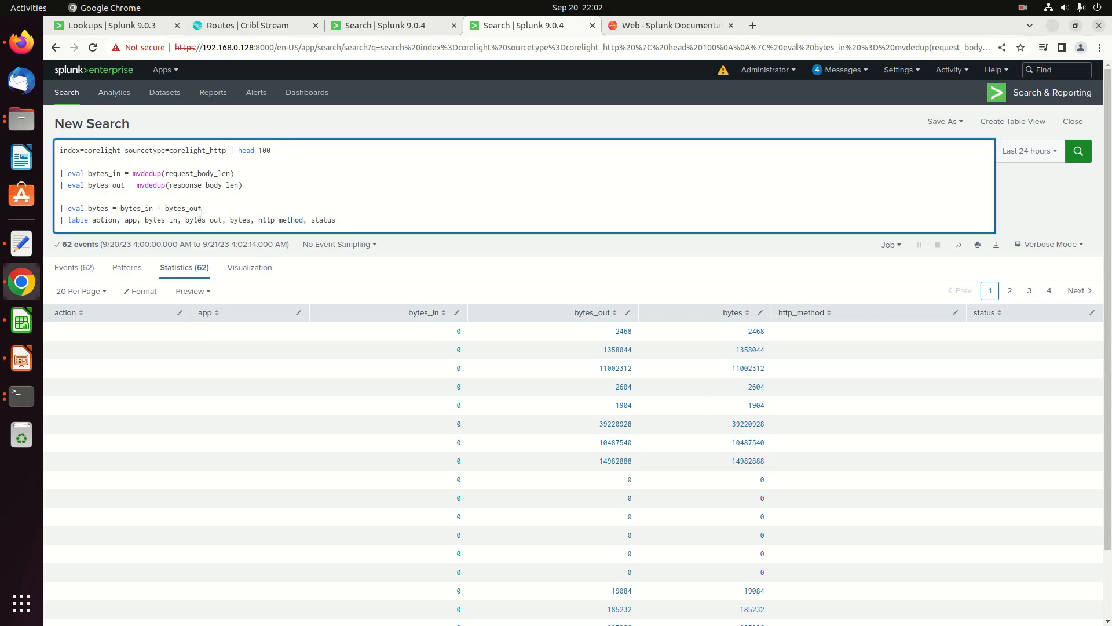
# Try to wrap both bytes_in and bytes_out in mvdedup() within the bytes eval
pyautogui.click(122, 209)
pyautogui.write('mvdedup(')
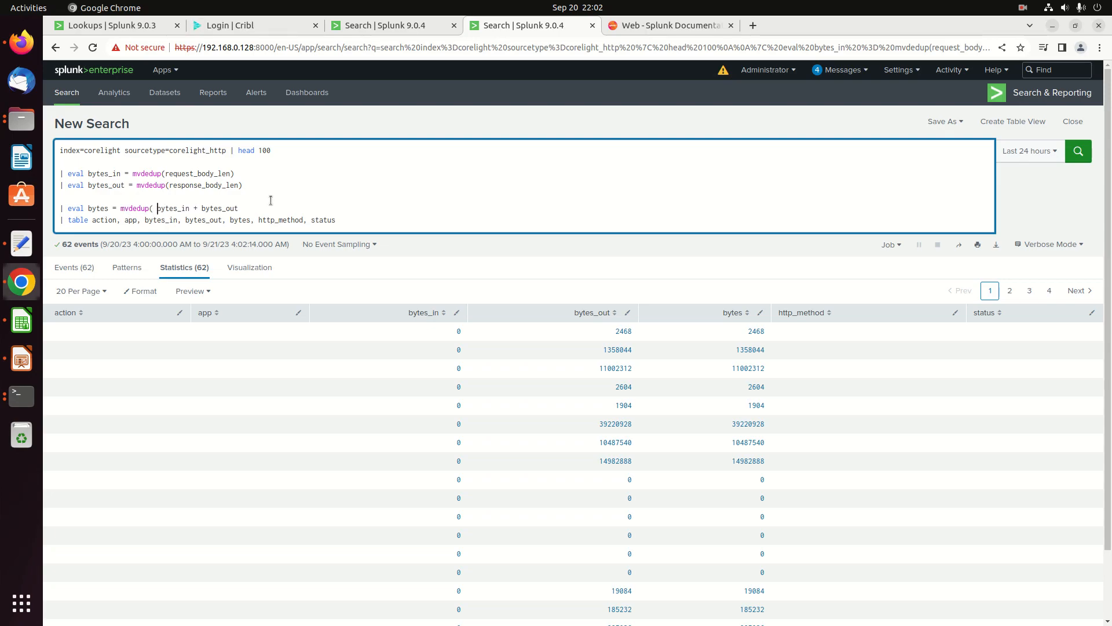
pyautogui.press('BackSpace')
pyautogui.write(')')
pyautogui.press('Right')
pyautogui.write('md')
pyautogui.press('BackSpace')
pyautogui.write('vdedup(')
pyautogui.press('Delete')
pyautogui.write(')')
# Try adding | eval bytes_in = mvdedup(bytes_in) above the existing bytes_in eval, and comment out the mvdedup(request_body_len) line with triple backticks
pyautogui.doubleClick(135, 173)
pyautogui.click(120, 161)
pyautogui.press('Return')
pyautogui.write('| eval byt')
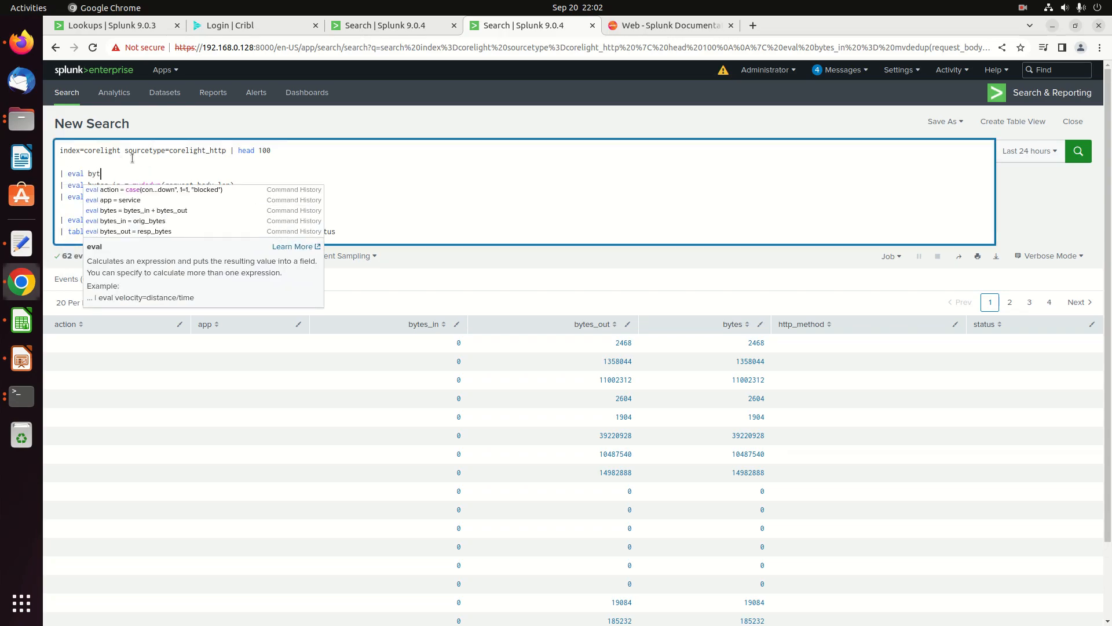
pyautogui.write('es_in')
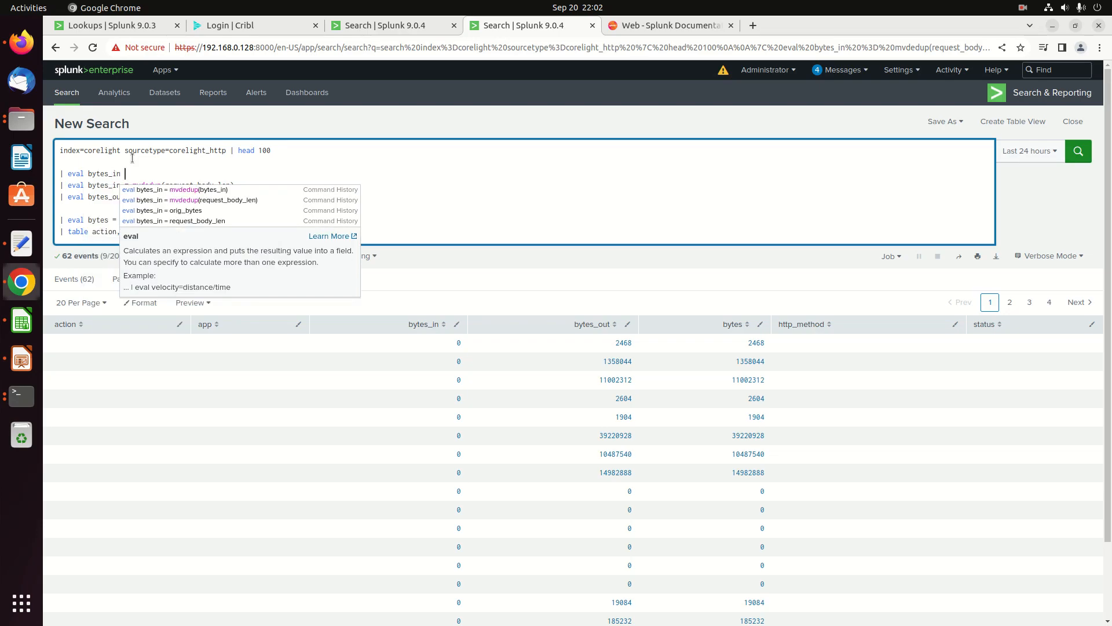
pyautogui.click(174, 190)
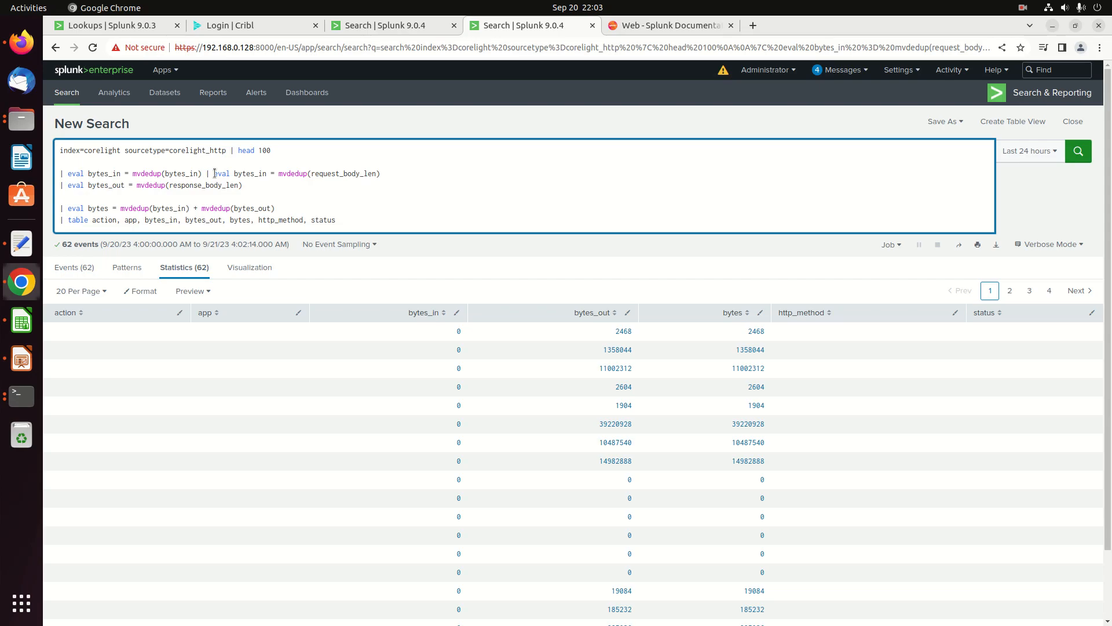
pyautogui.hotkey('shift', 'Return')
pyautogui.write('```')
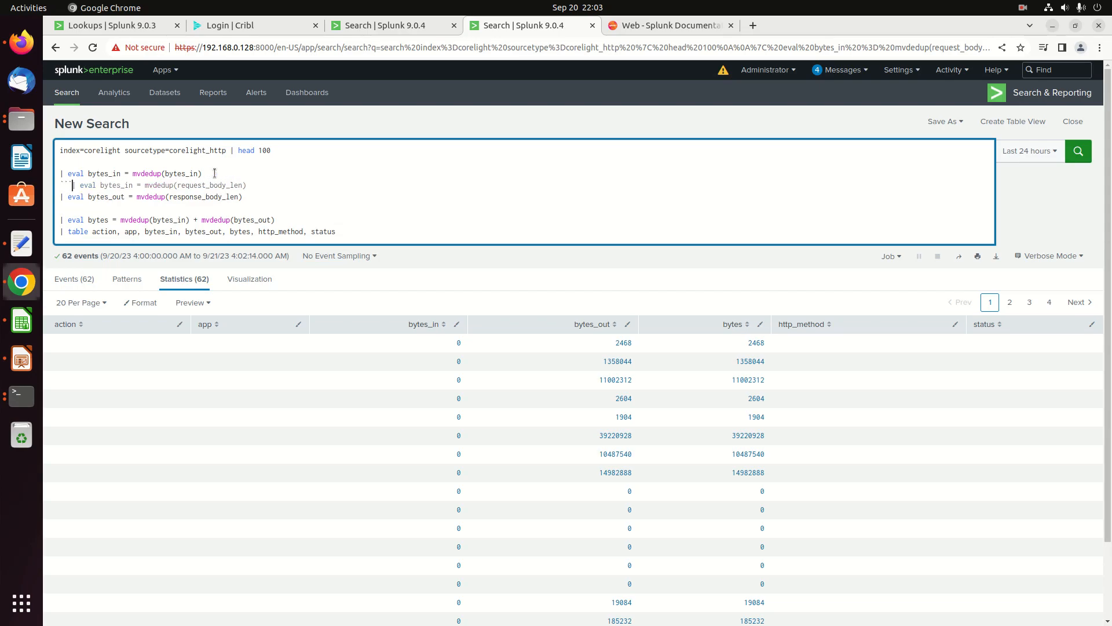
pyautogui.write('```')
# Try setting the uncommented bytes_in eval to plain request_body_len without mvdedup, and rerun the search
pyautogui.press('BackSpace')
pyautogui.press('BackSpace')
pyautogui.press('BackSpace')
pyautogui.press('BackSpace')
pyautogui.press('BackSpace')
pyautogui.press('BackSpace')
pyautogui.press('BackSpace')
pyautogui.press('BackSpace')
pyautogui.press('BackSpace')
pyautogui.press('BackSpace')
pyautogui.press('BackSpace')
pyautogui.press('BackSpace')
pyautogui.press('BackSpace')
pyautogui.press('BackSpace')
pyautogui.press('BackSpace')
pyautogui.press('BackSpace')
pyautogui.press('BackSpace')
pyautogui.press('BackSpace')
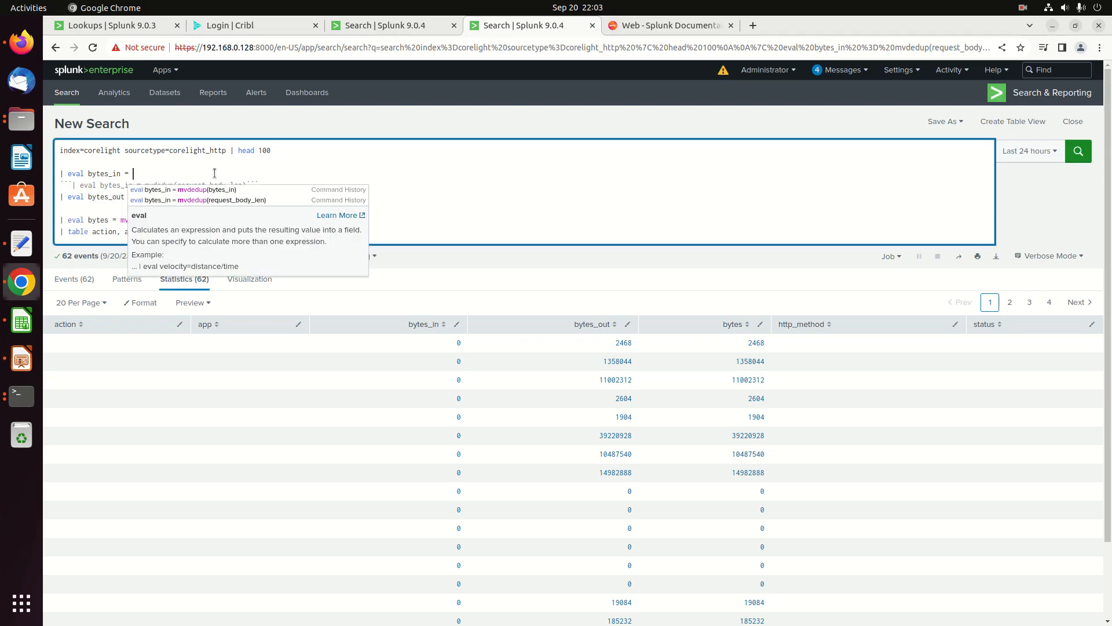
pyautogui.write('request_body_lne')
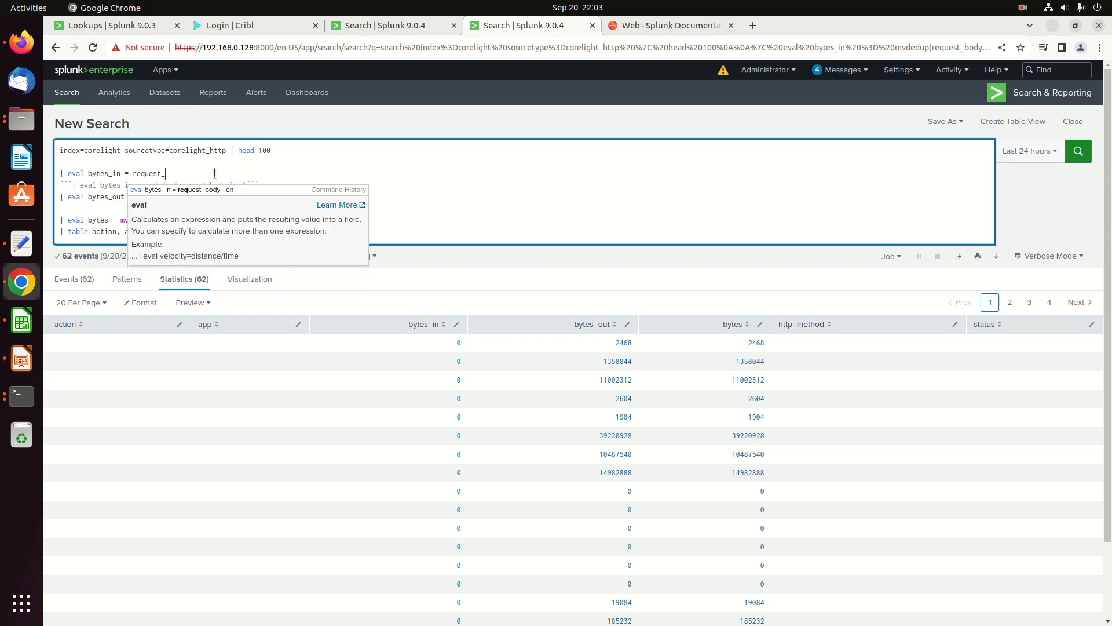
pyautogui.press('BackSpace')
pyautogui.press('BackSpace')
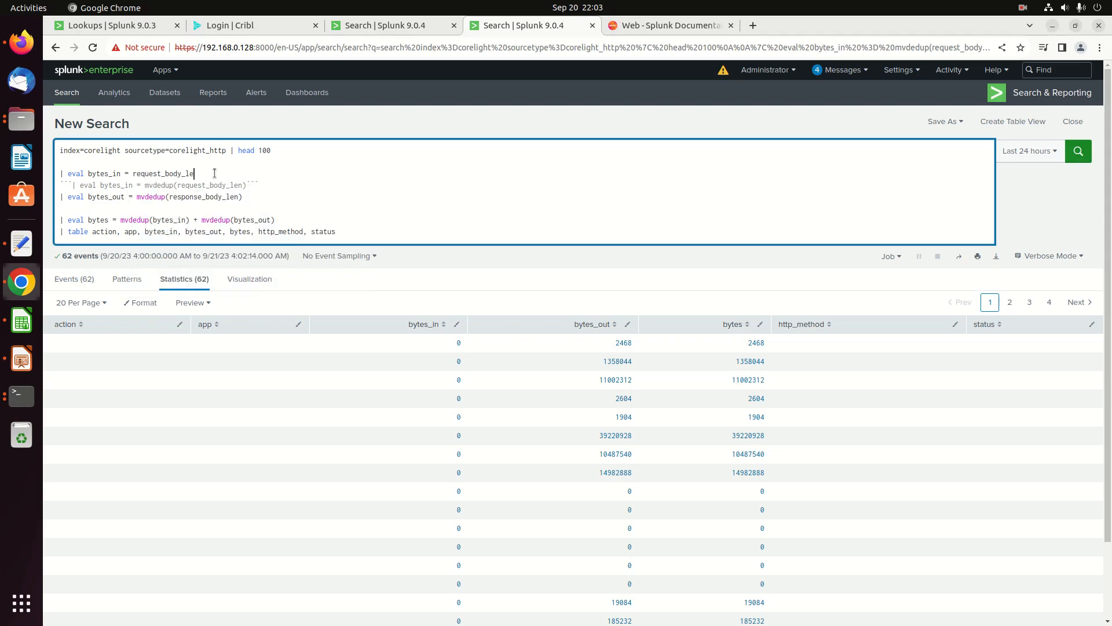
pyautogui.write('en')
pyautogui.press('Return')
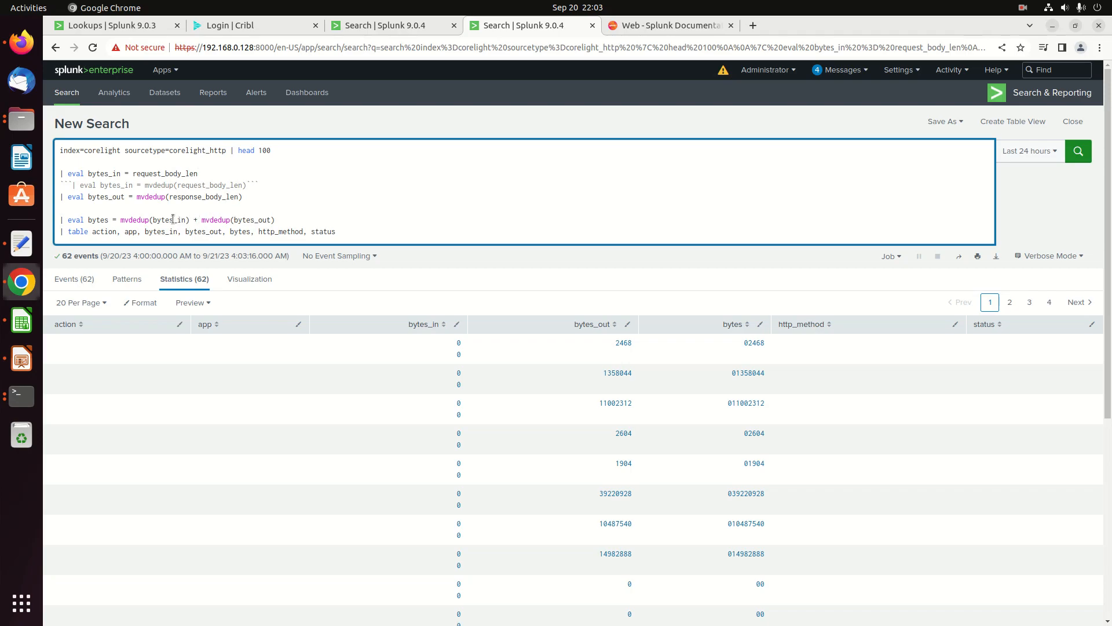
# Undo the test edits back to the plain bytes_in + bytes_out sum in the bytes eval, and rerun the search
pyautogui.press('BackSpace')
pyautogui.press('BackSpace')
pyautogui.hotkey('ctrl', 'z')
pyautogui.hotkey('ctrl', 'z')
pyautogui.hotkey('ctrl', 'z')
pyautogui.hotkey('ctrl', 'z')
pyautogui.hotkey('ctrl', 'z')
pyautogui.hotkey('ctrl', 'z')
pyautogui.hotkey('ctrl', 'z')
pyautogui.hotkey('ctrl', 'z')
pyautogui.hotkey('ctrl', 'z')
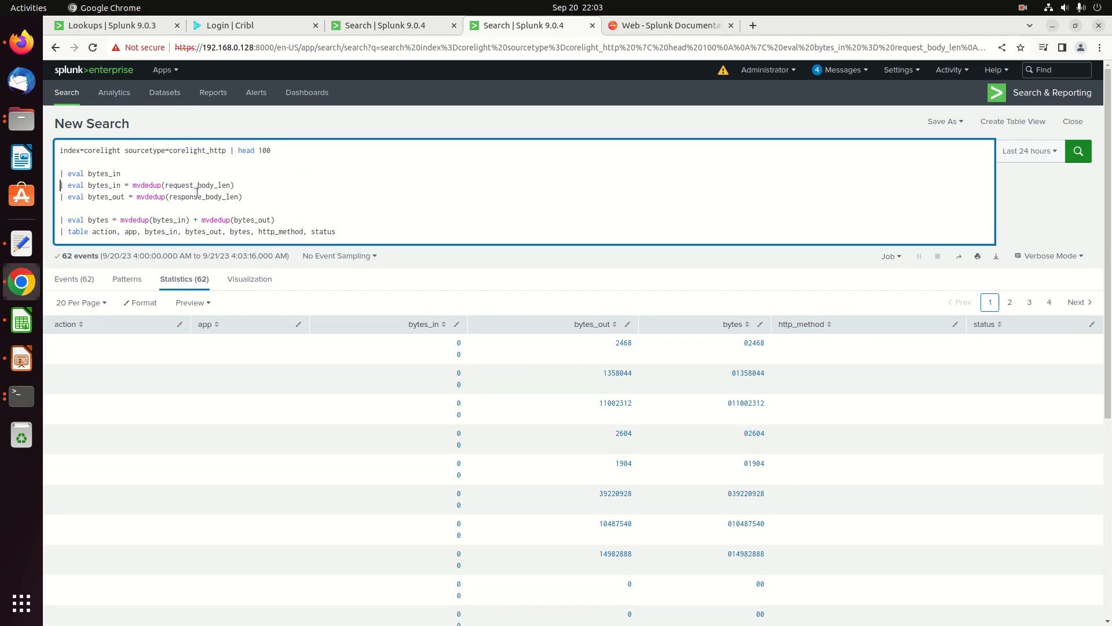
pyautogui.hotkey('ctrl', 'z')
pyautogui.hotkey('ctrl', 'z')
pyautogui.hotkey('ctrl', 'z')
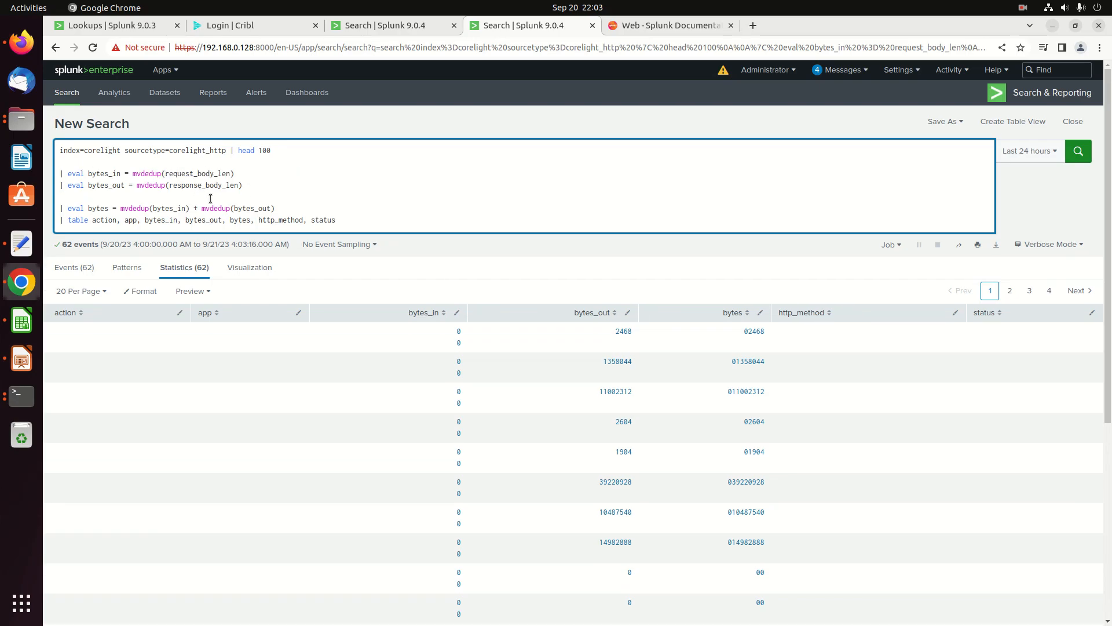
pyautogui.hotkey('ctrl', 'z')
pyautogui.hotkey('ctrl', 'z')
pyautogui.hotkey('ctrl', 'z')
pyautogui.hotkey('ctrl', 'z')
pyautogui.hotkey('ctrl', 'z')
pyautogui.hotkey('ctrl', 'z')
pyautogui.hotkey('ctrl', 'z')
pyautogui.hotkey('ctrl', 'z')
pyautogui.hotkey('ctrl', 'z')
pyautogui.hotkey('ctrl', 'z')
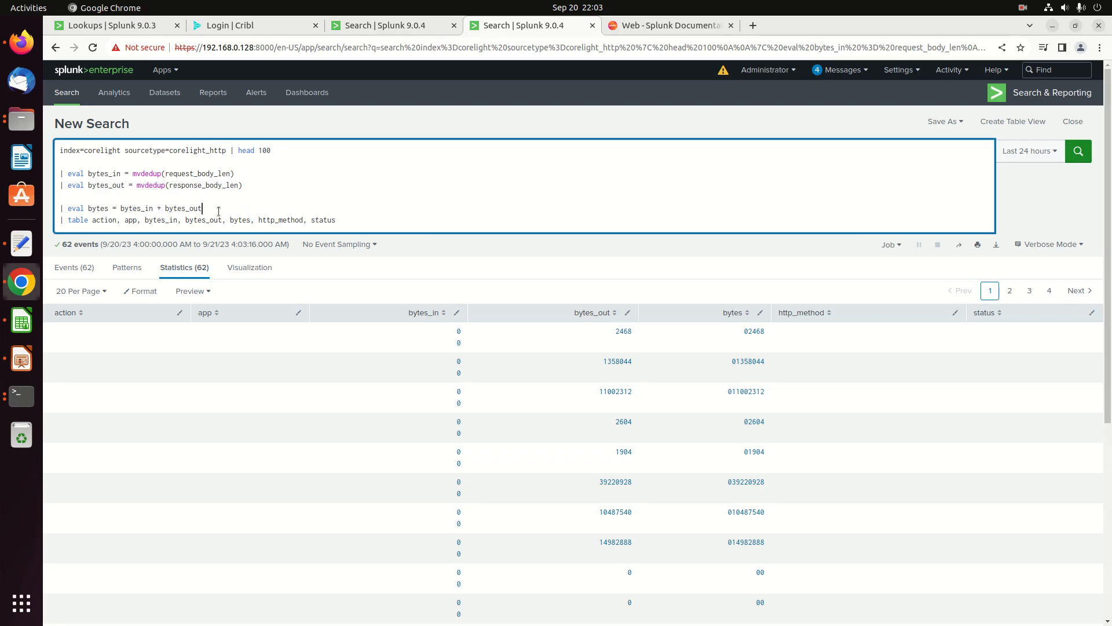
pyautogui.press('Return')
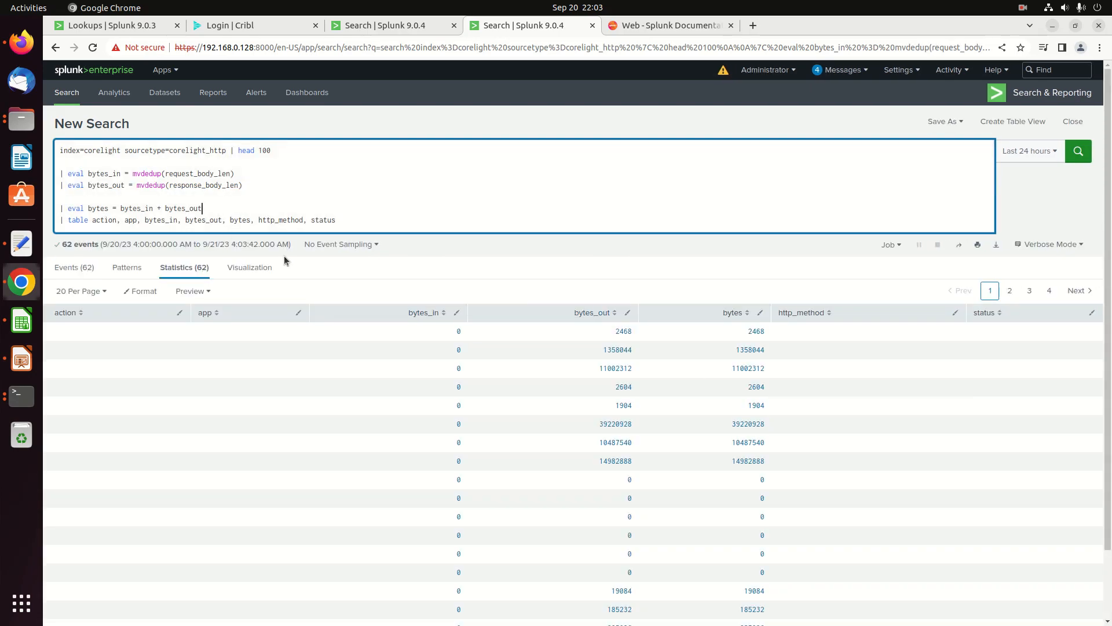
# Check the raw HTTP event fields, add | eval http_method = method below the bytes_out eval, and run the search
pyautogui.click(361, 29)
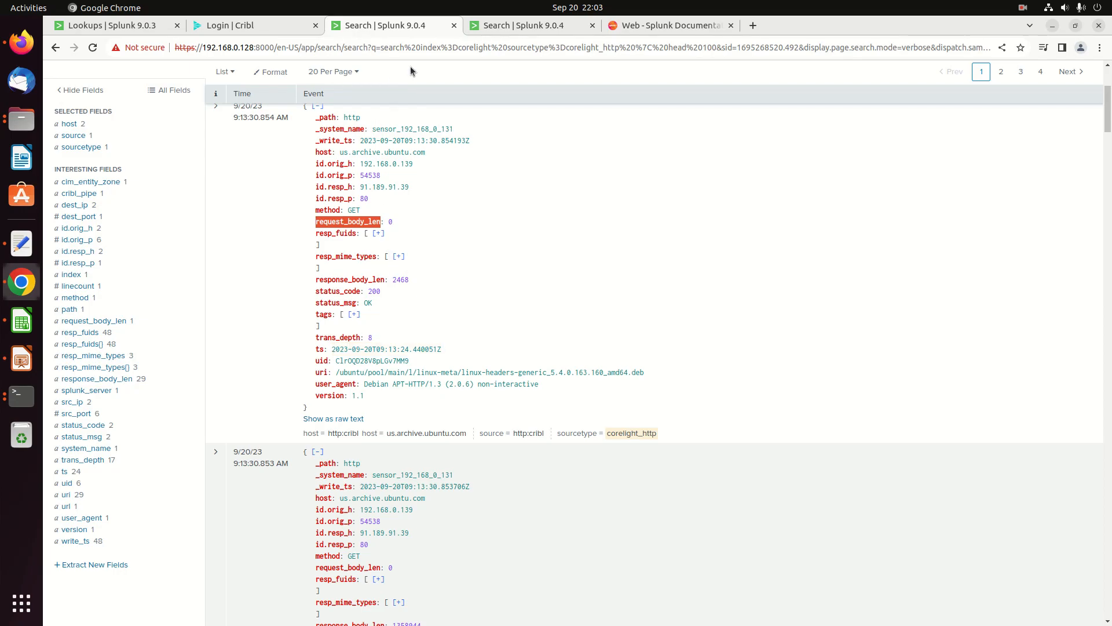
pyautogui.click(504, 26)
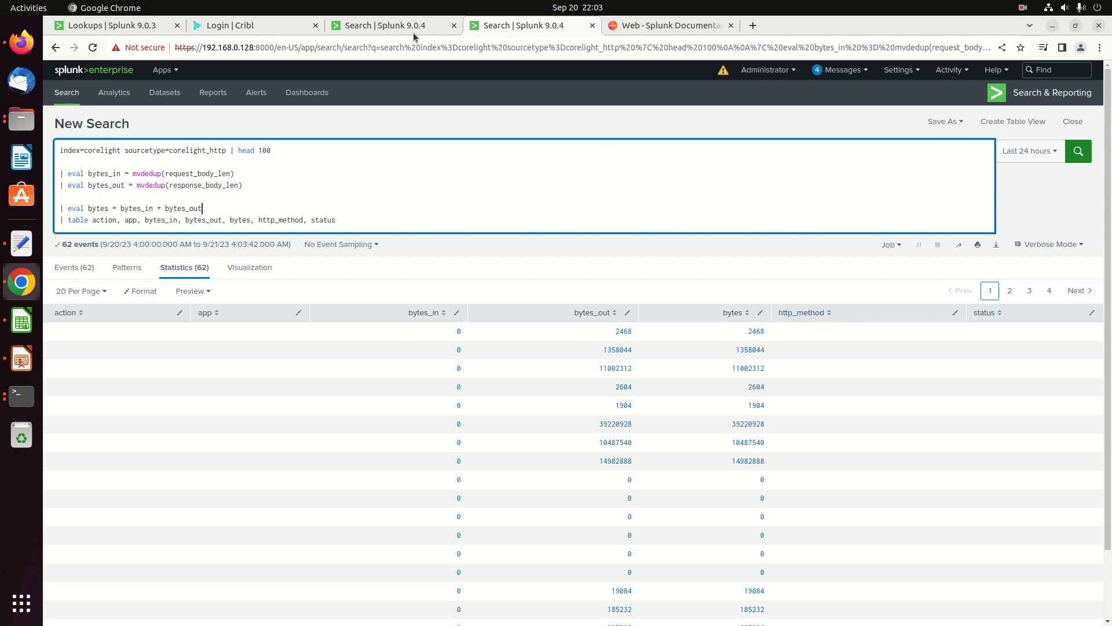
pyautogui.click(396, 26)
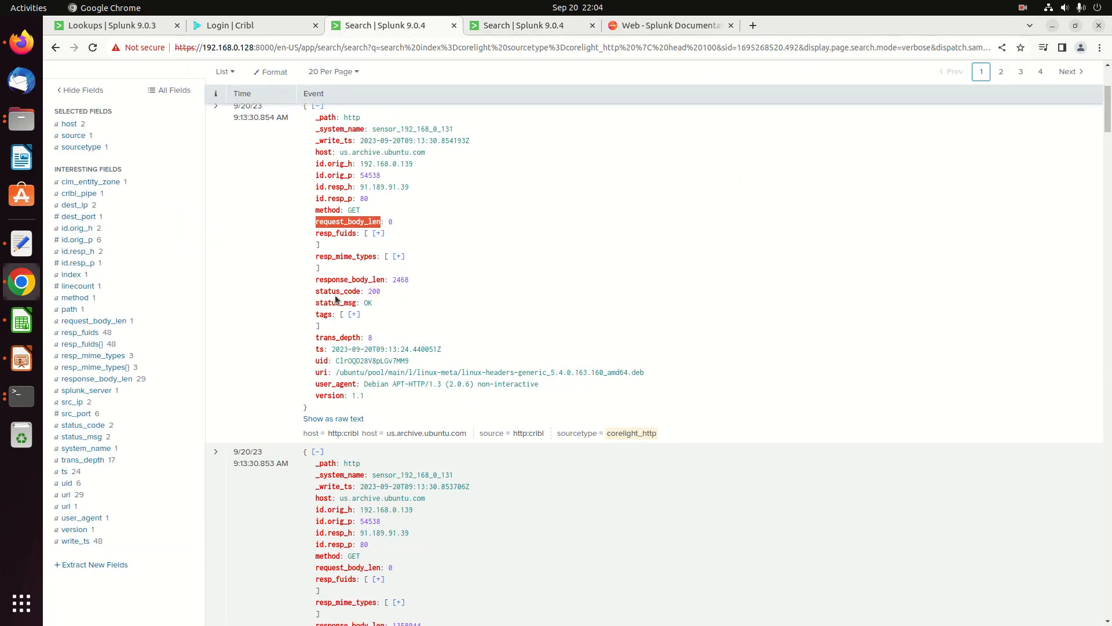
pyautogui.click(515, 22)
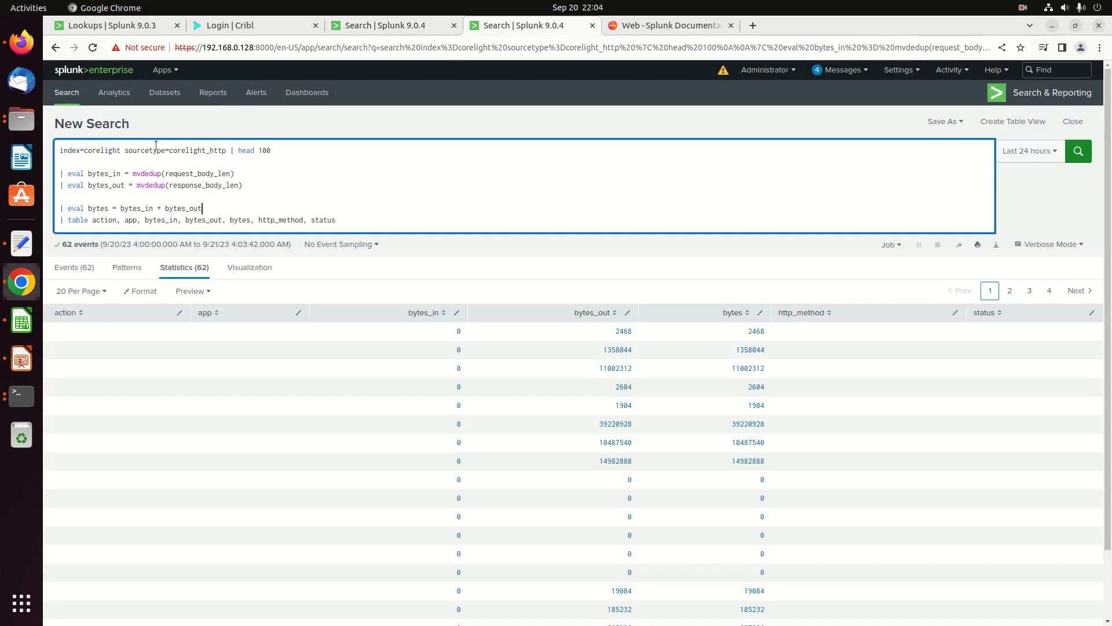
pyautogui.click(255, 193)
pyautogui.write('| eval mehttp_method = method')
pyautogui.press('Return')
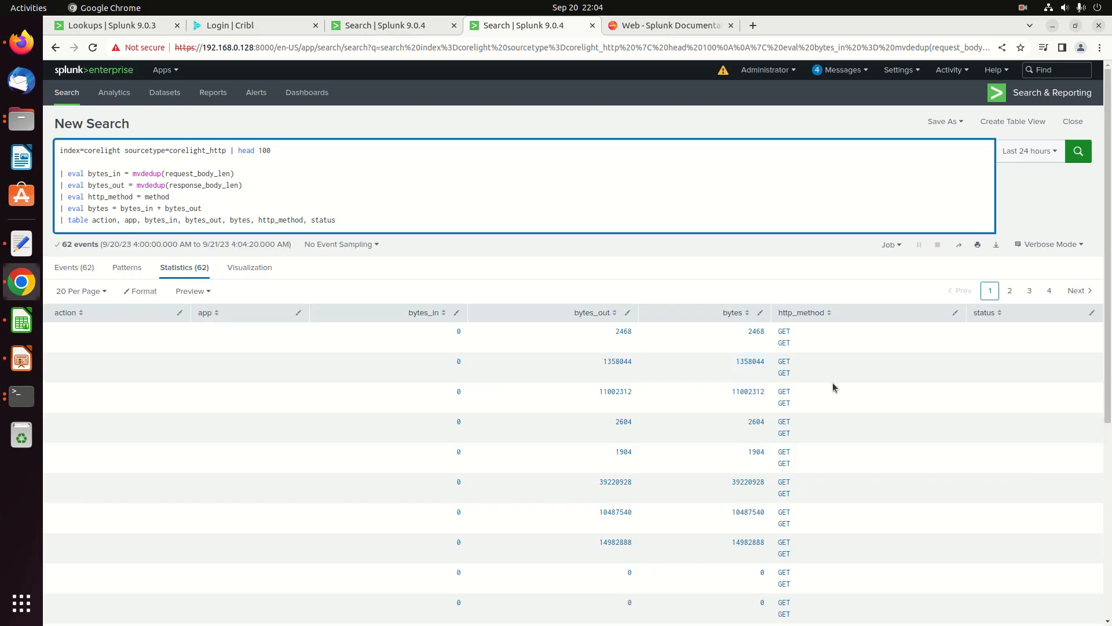
# Wrap method in mvdedup() in the http_method eval and rerun the search
pyautogui.click(151, 197)
pyautogui.write('mvdedup(method)')
pyautogui.press('Return')
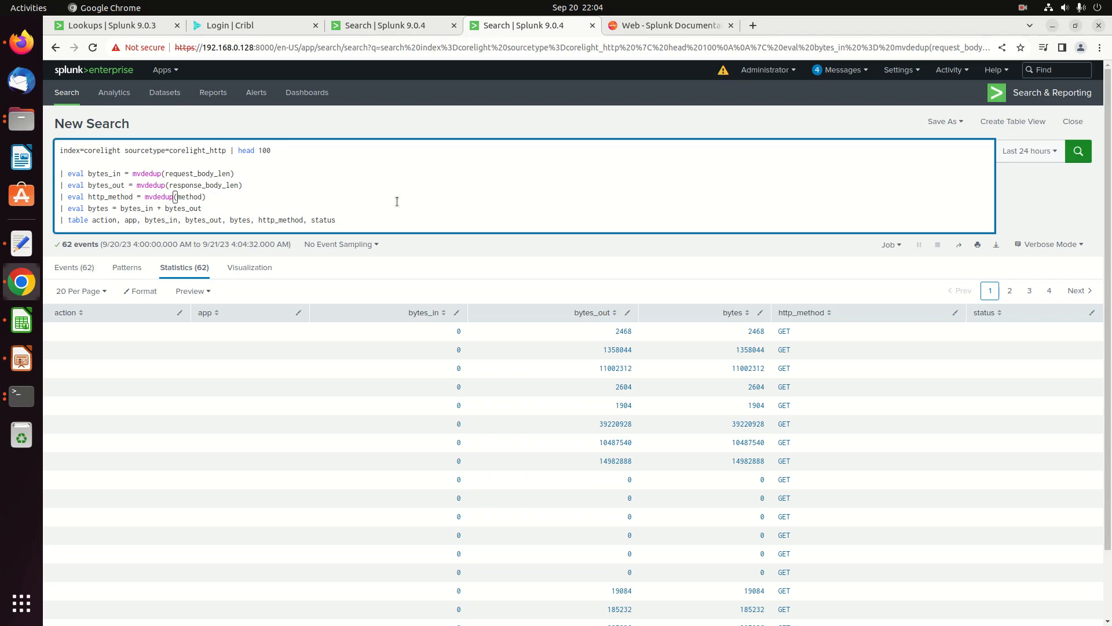
# Check the event's status field name, add | eval status = mvdedup(status_code) below the http_method eval, and run the search
pyautogui.click(425, 27)
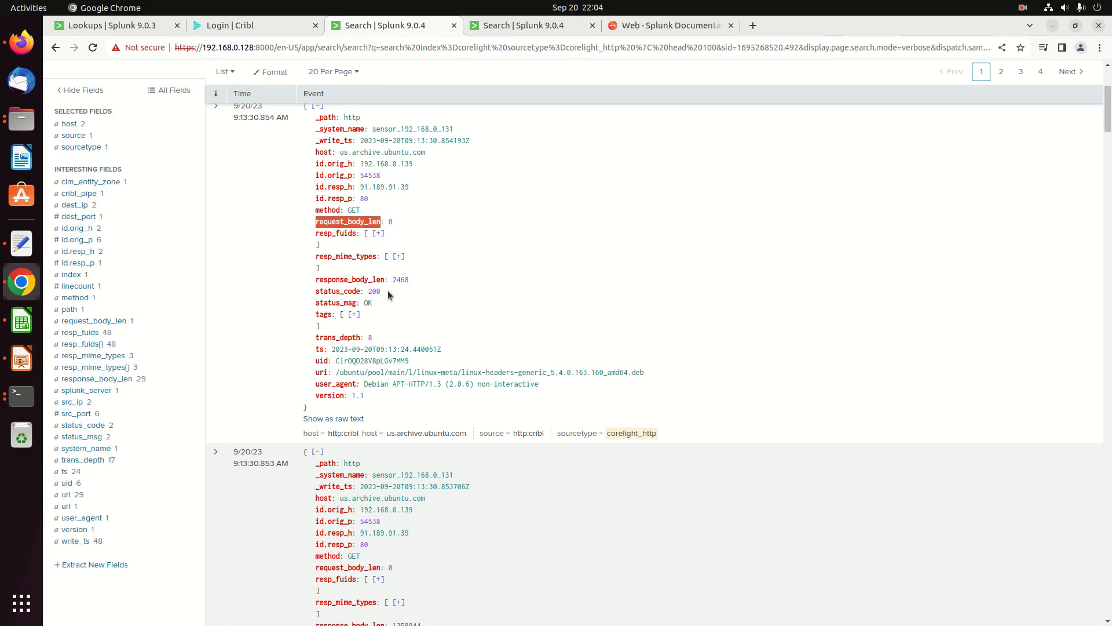
pyautogui.click(537, 30)
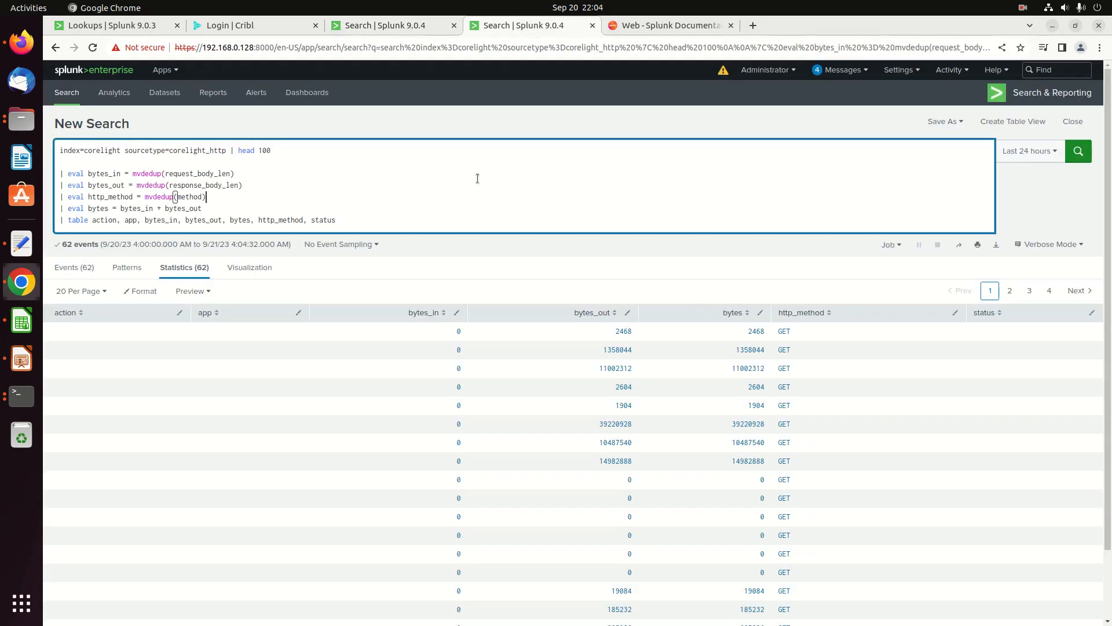
pyautogui.press('Return')
pyautogui.write('| eval ')
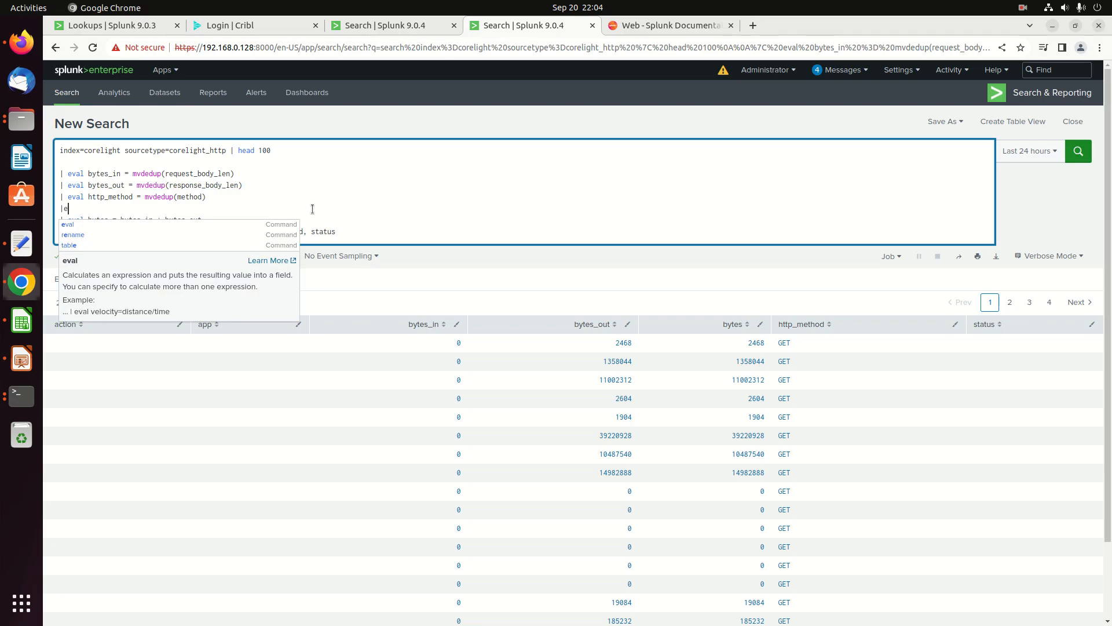
pyautogui.write('status ')
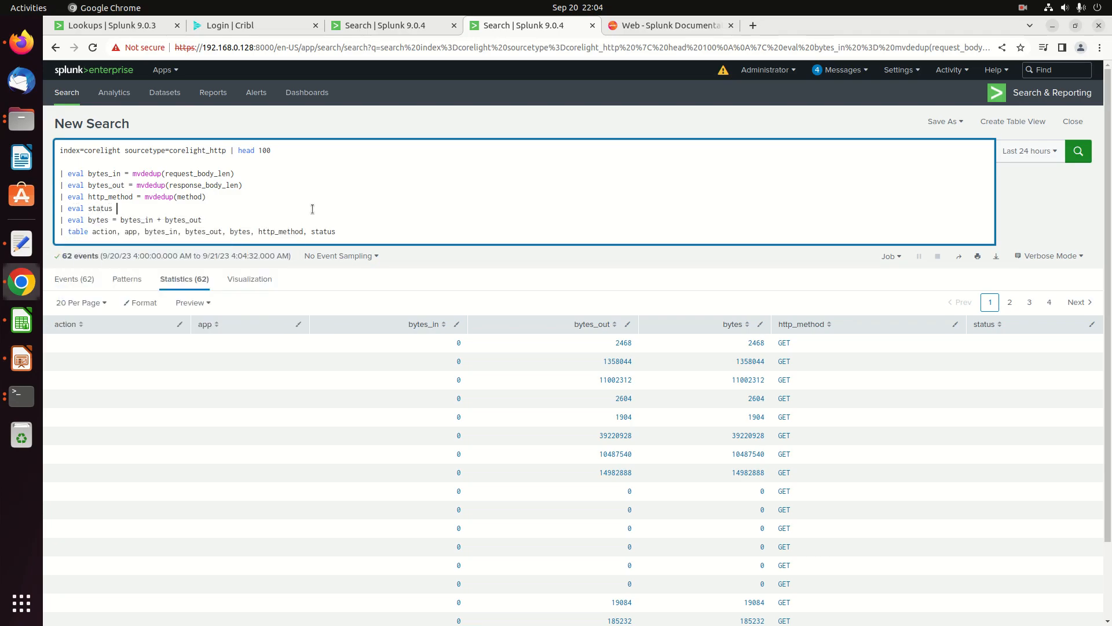
pyautogui.write('= v')
pyautogui.write('vdedup(statud')
pyautogui.press('BackSpace')
pyautogui.write('s_code)')
pyautogui.press('Return')
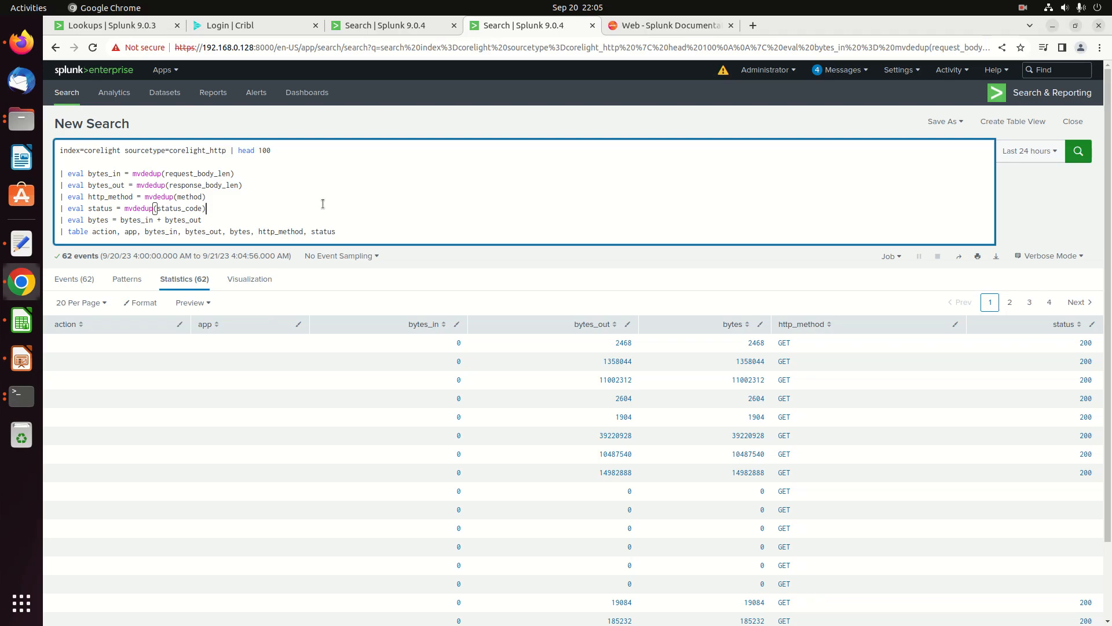
# Add the line | eval app = "corelight" below the status eval and run the search
pyautogui.press('Return')
pyautogui.write('| eval app ')
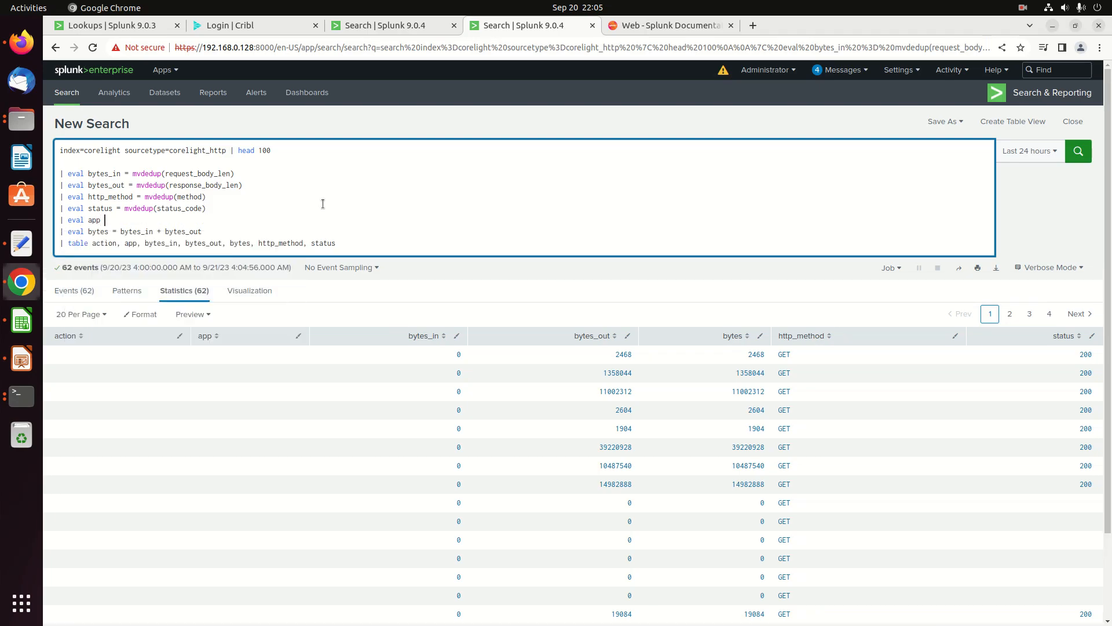
pyautogui.write('= "corelight"')
pyautogui.press('Return')
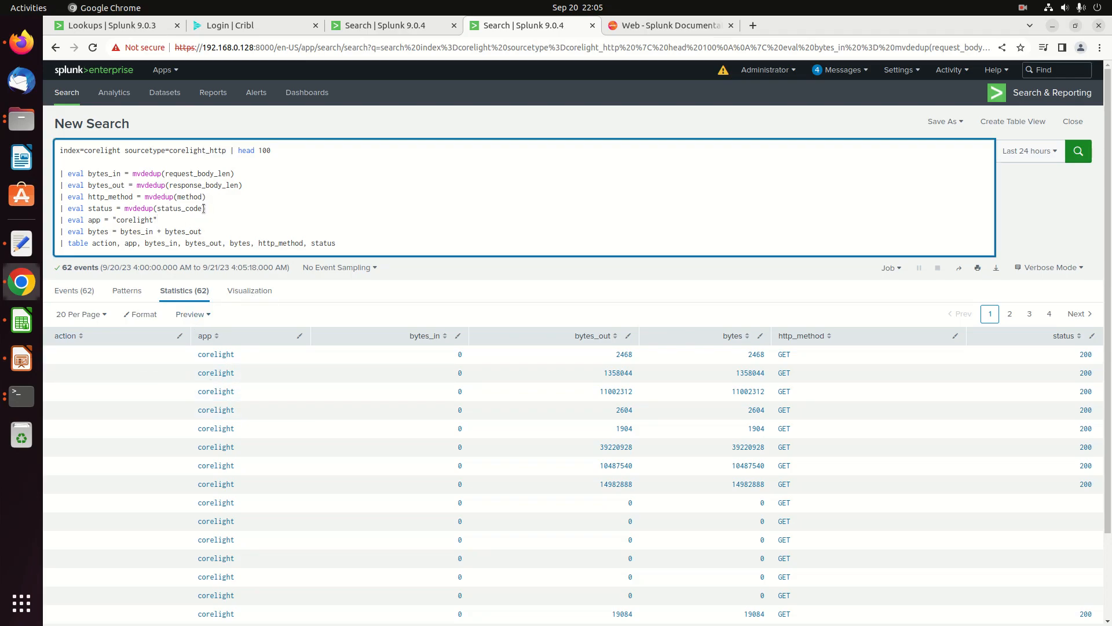
# Below the app eval, begin | eval action = case((status >= 200 AND status < 300), allowed as a new line
pyautogui.press('Return')
pyautogui.press('Return')
pyautogui.write('|')
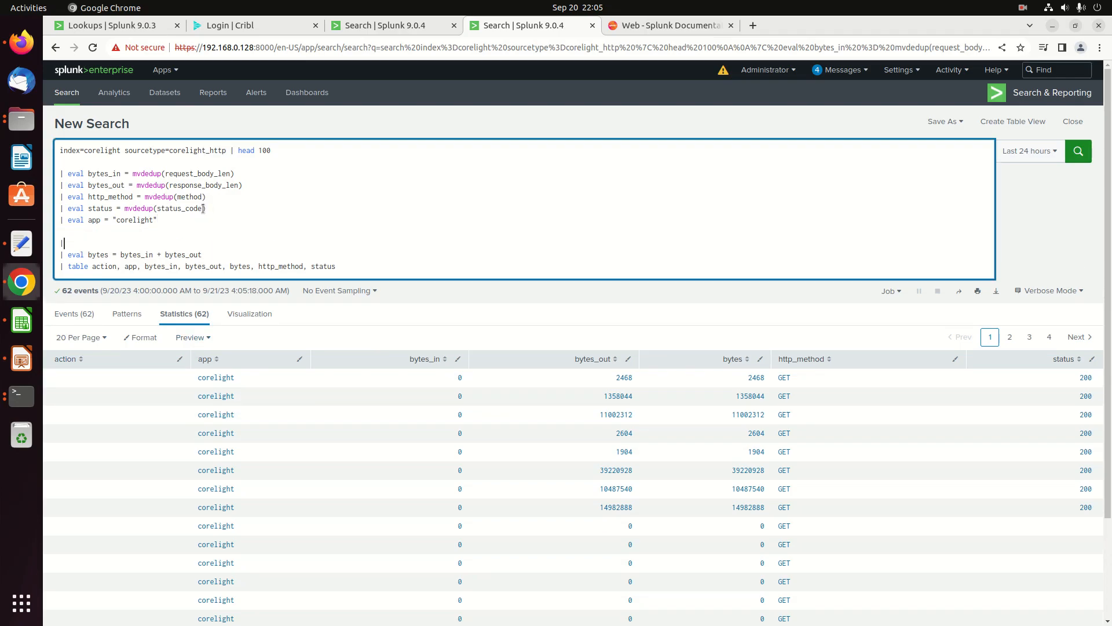
pyautogui.write(' eval action = ')
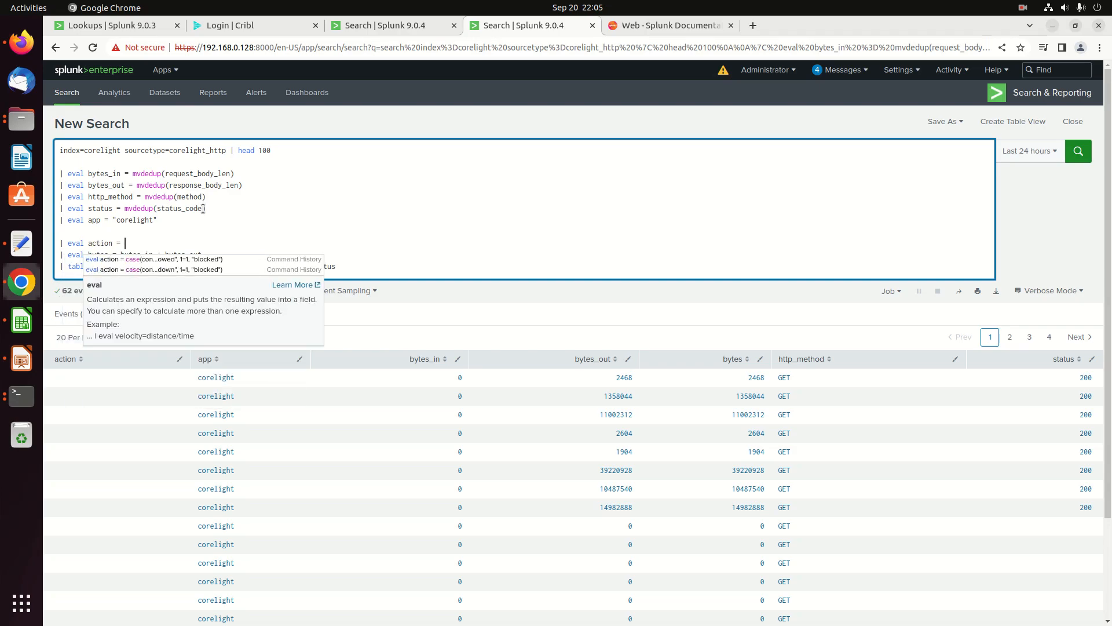
pyautogui.write('case(')
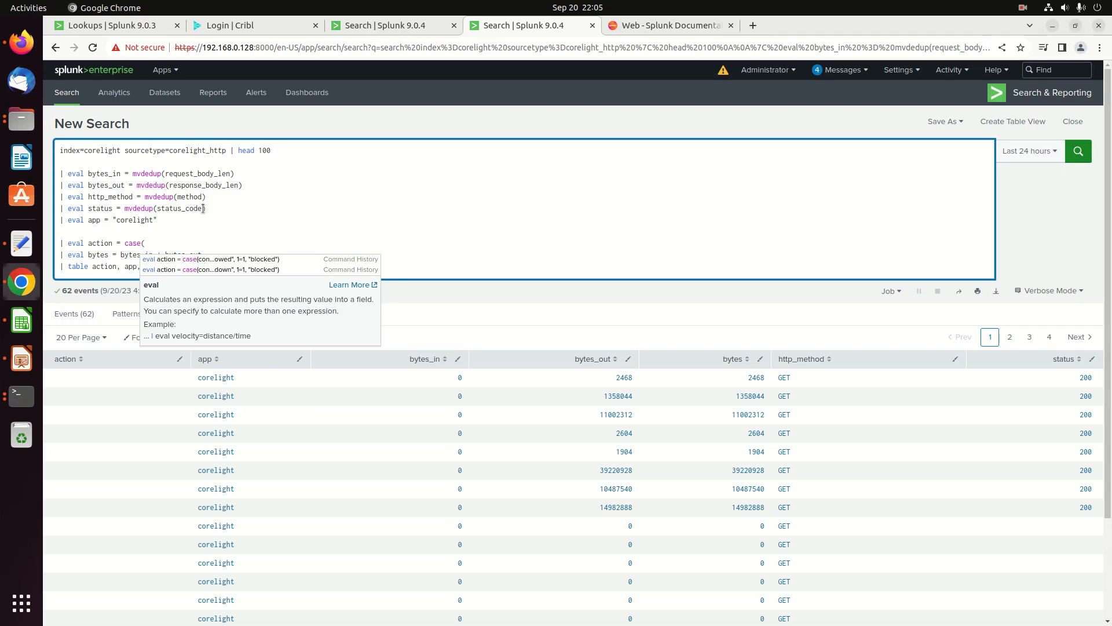
pyautogui.write('staus')
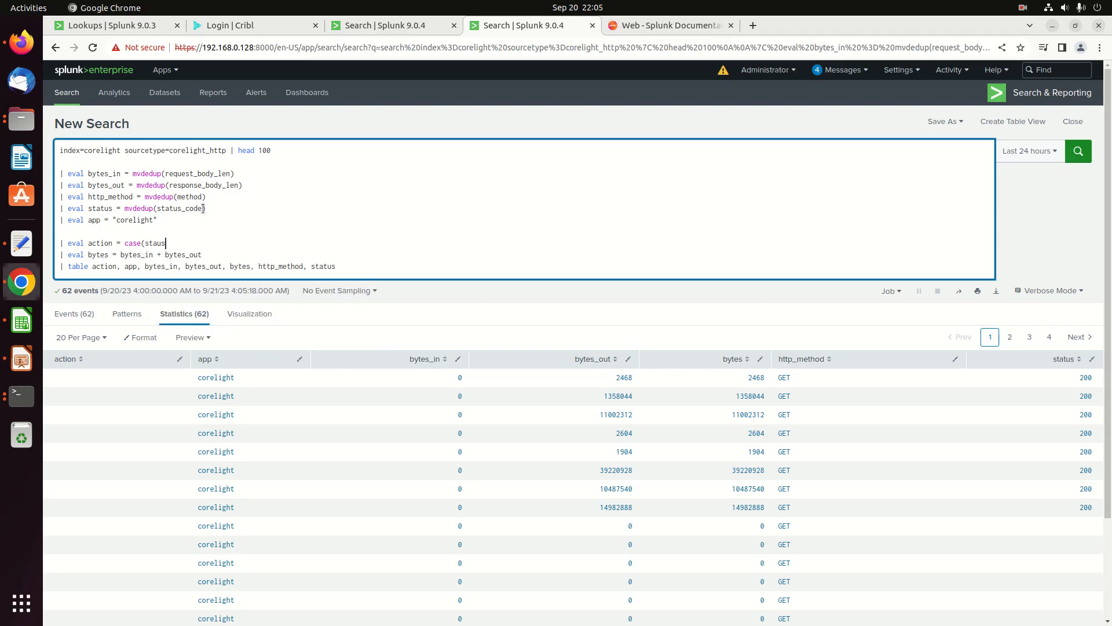
pyautogui.press('BackSpace')
pyautogui.press('BackSpace')
pyautogui.write('tus >= 200')
pyautogui.press('BackSpace')
pyautogui.press('BackSpace')
pyautogui.write('0-')
pyautogui.press('BackSpace')
pyautogui.write('00')
pyautogui.press('BackSpace')
pyautogui.press('BackSpace')
pyautogui.write('AND status <300')
pyautogui.press('BackSpace')
pyautogui.press('BackSpace')
pyautogui.press('BackSpace')
pyautogui.write('300)')
pyautogui.press('Left')
pyautogui.press('Left')
pyautogui.write('(')
pyautogui.press('Right')
pyautogui.press('Right')
pyautogui.press('Right')
pyautogui.press('Right')
pyautogui.press('Right')
pyautogui.press('Right')
pyautogui.press('Right')
pyautogui.press('Right')
pyautogui.press('Right')
pyautogui.press('Right')
pyautogui.press('Right')
pyautogui.press('Right')
pyautogui.press('Right')
pyautogui.press('Right')
pyautogui.press('Right')
pyautogui.press('Right')
pyautogui.press('Right')
pyautogui.press('Right')
pyautogui.press('Right')
pyautogui.press('Right')
pyautogui.press('Right')
pyautogui.write(', allowed')
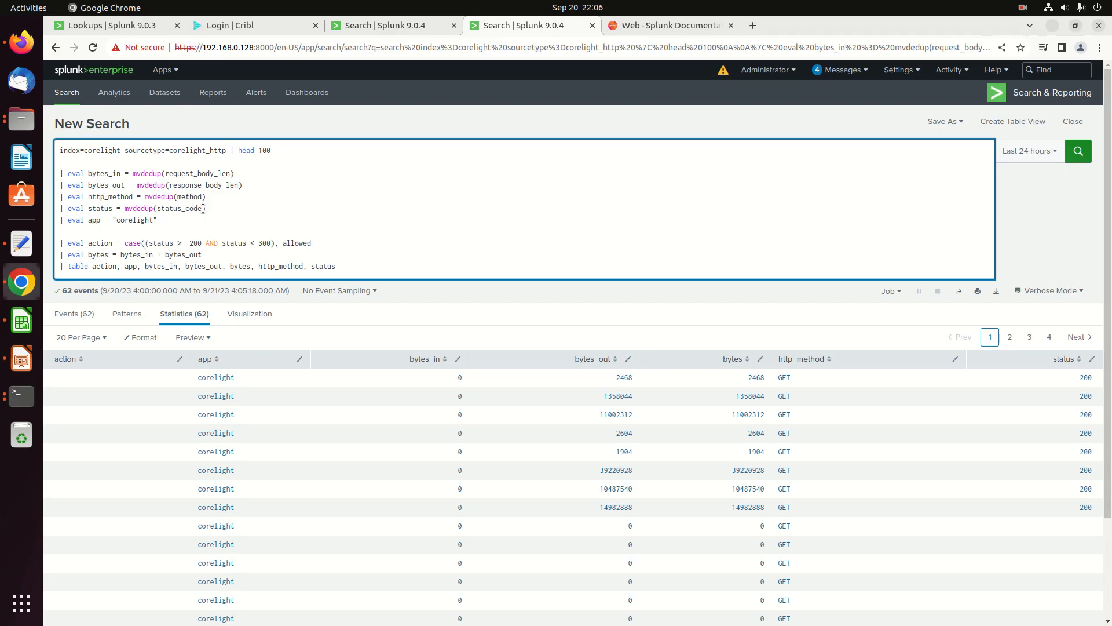
# Complete the action case() with the default pair 1=1, "blocked" and run the search
pyautogui.write(', 1=1 ')
pyautogui.write('blo')
pyautogui.press('BackSpace')
pyautogui.press('BackSpace')
pyautogui.press('BackSpace')
pyautogui.press('BackSpace')
pyautogui.write(', "blocked")')
pyautogui.press('Return')
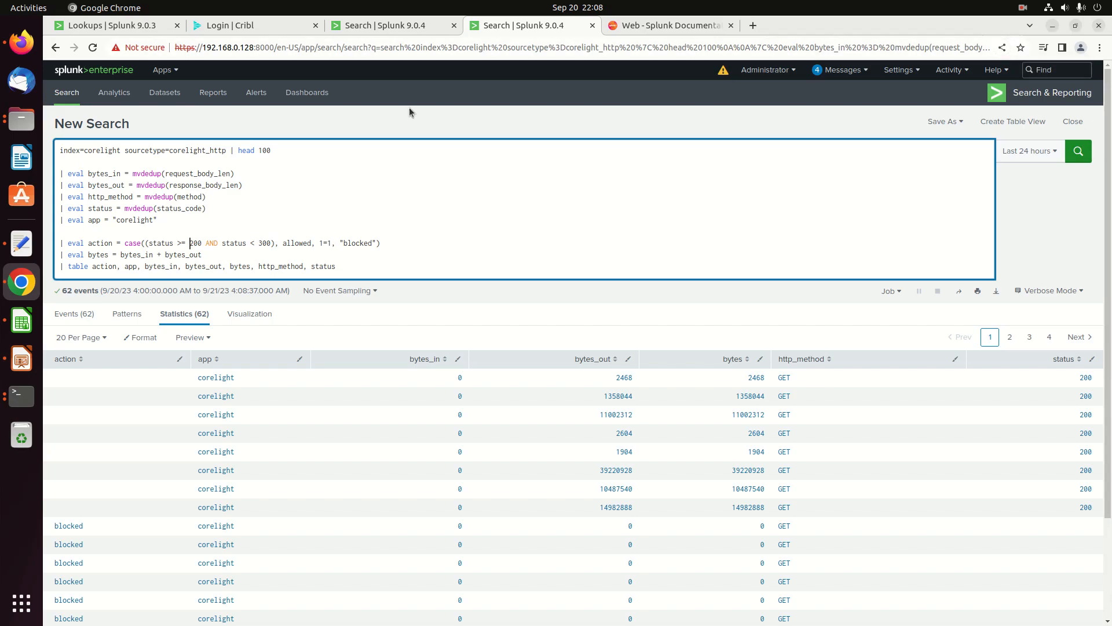
# Enclose allowed in double quotes in the action case() expression and rerun the search
pyautogui.click(280, 244)
pyautogui.write('"')
pyautogui.press('Right')
pyautogui.press('Right')
pyautogui.press('Right')
pyautogui.write('"')
pyautogui.press('Return')
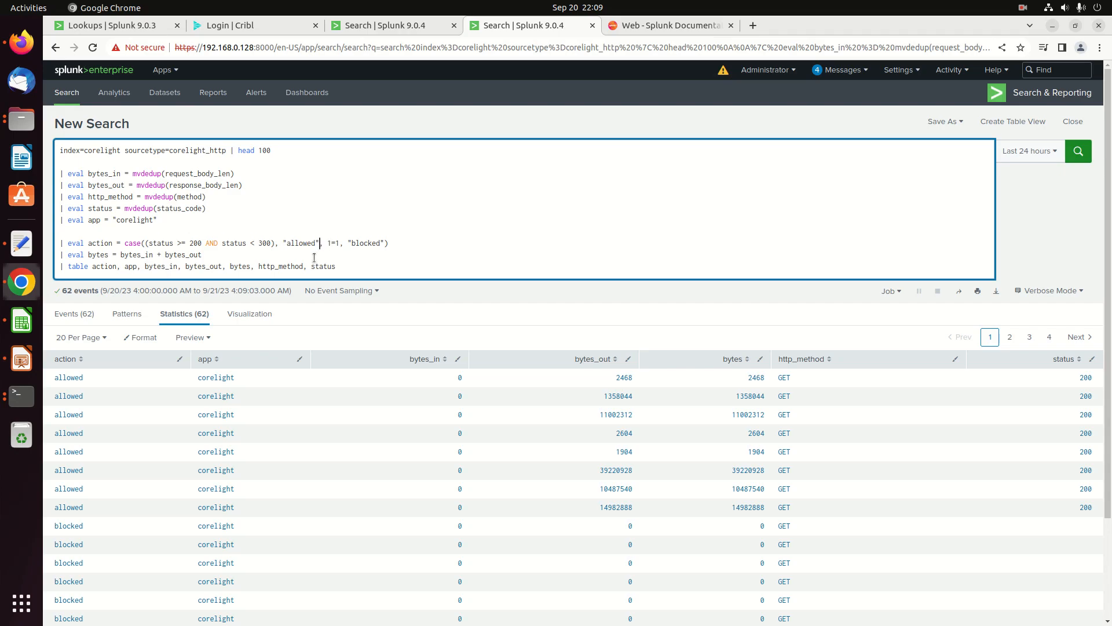
pyautogui.click(347, 243)
pyautogui.doubleClick(369, 245)
pyautogui.tripleClick(388, 264)
pyautogui.click(386, 262)
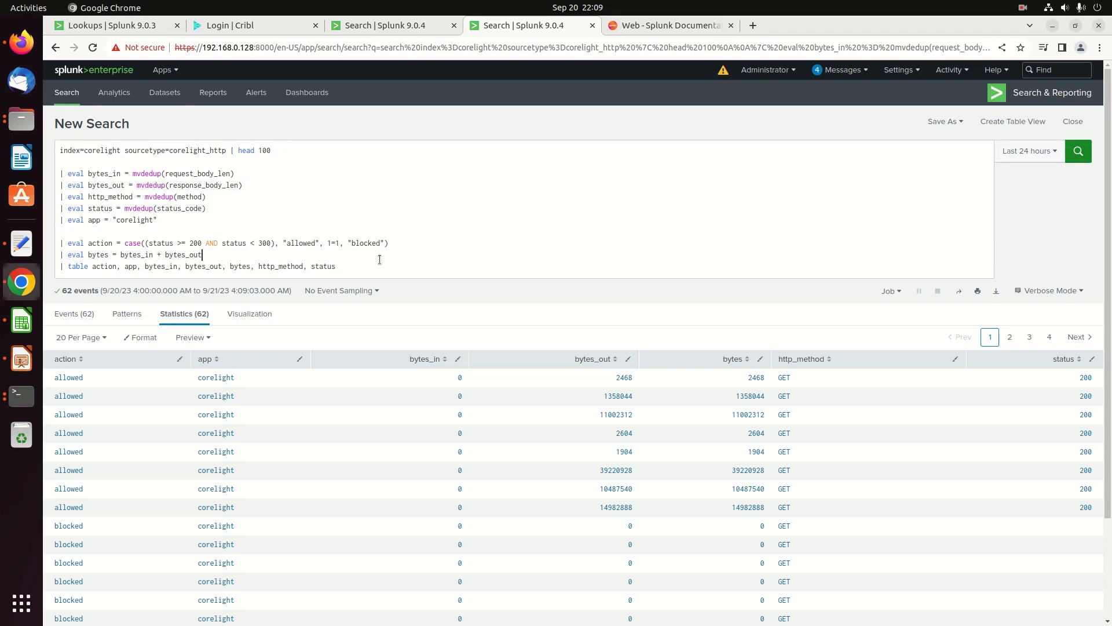
pyautogui.tripleClick(379, 258)
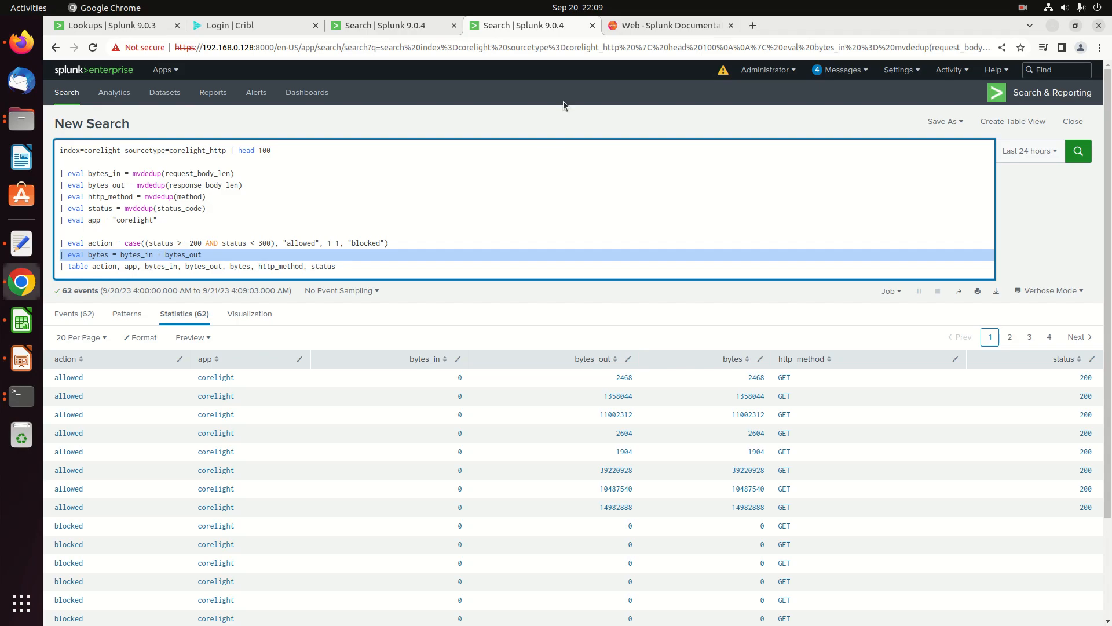
# Duplicate the search's browser tab and open the Calculated fields settings in the copy
pyautogui.rightClick(551, 28)
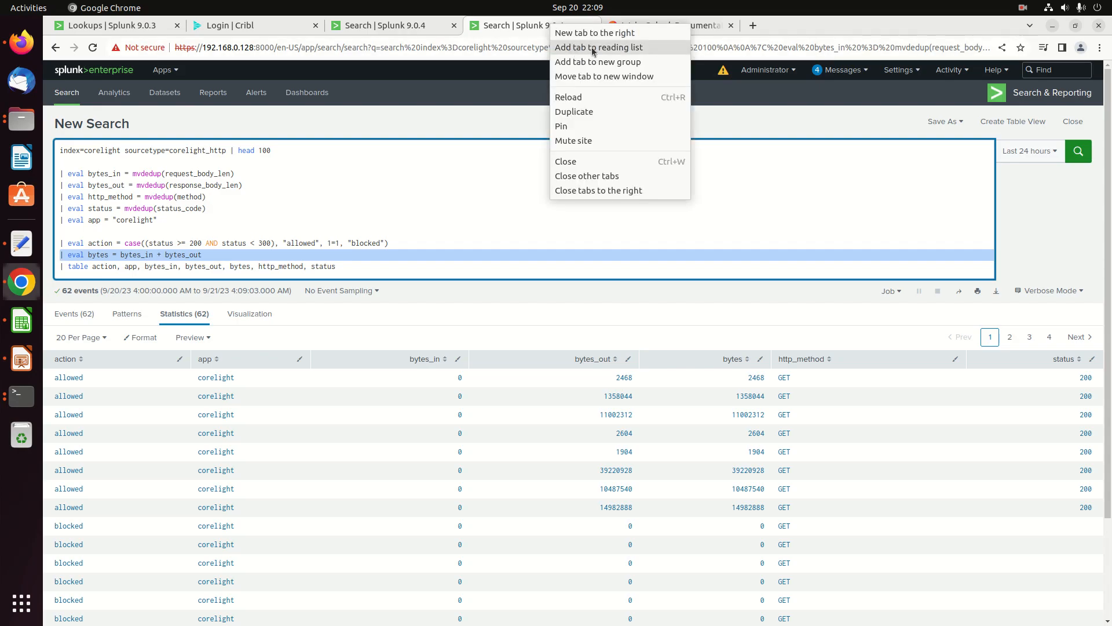
pyautogui.click(593, 112)
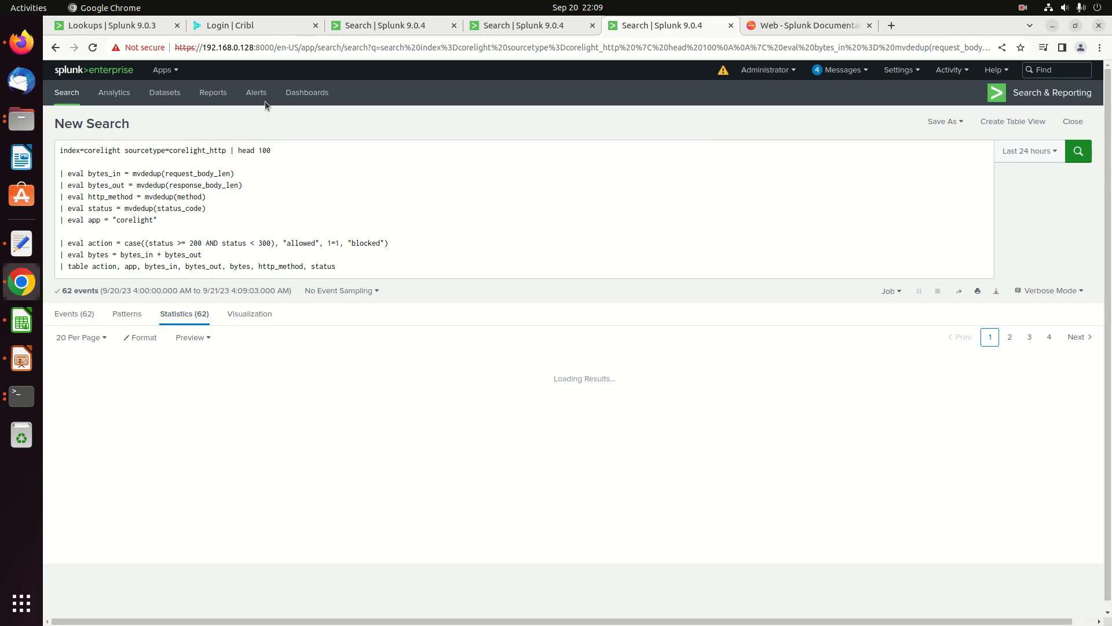
pyautogui.click(164, 70)
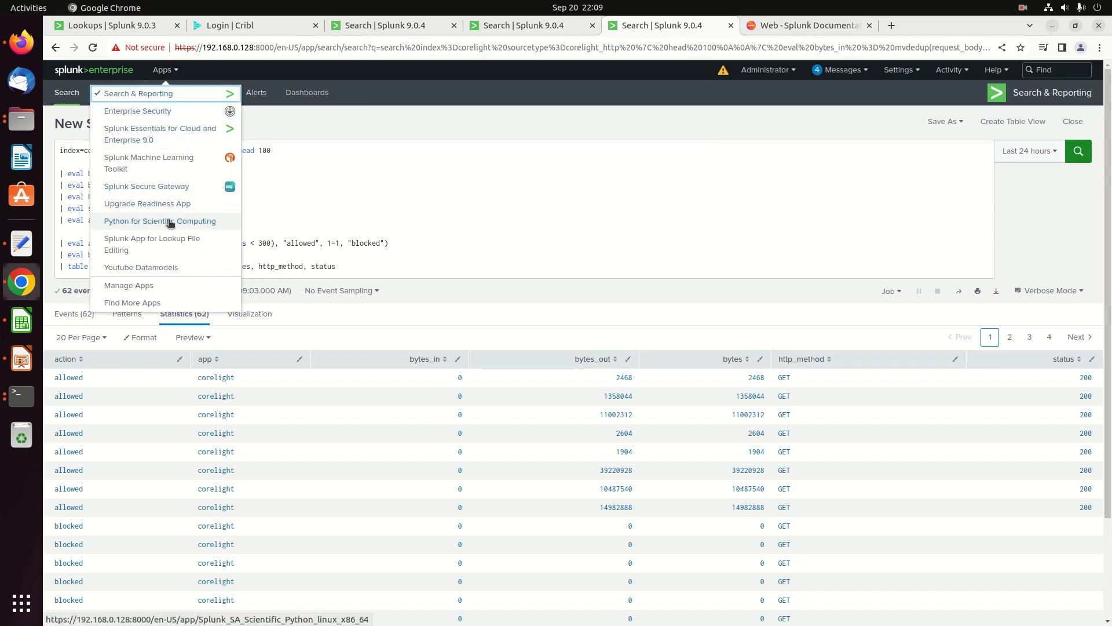
pyautogui.click(912, 70)
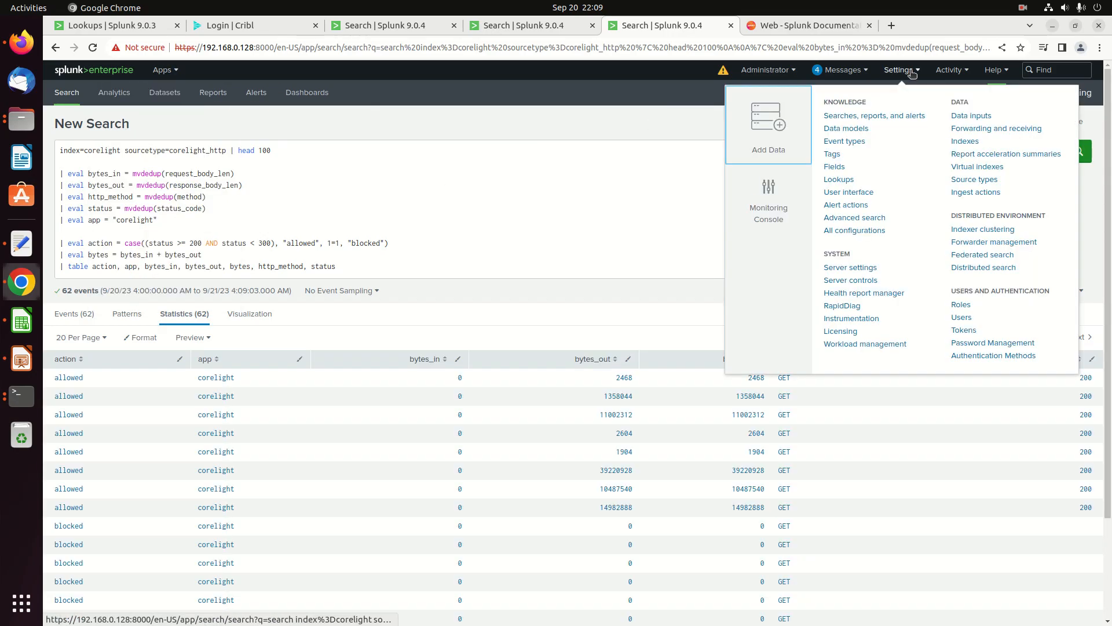
pyautogui.click(834, 167)
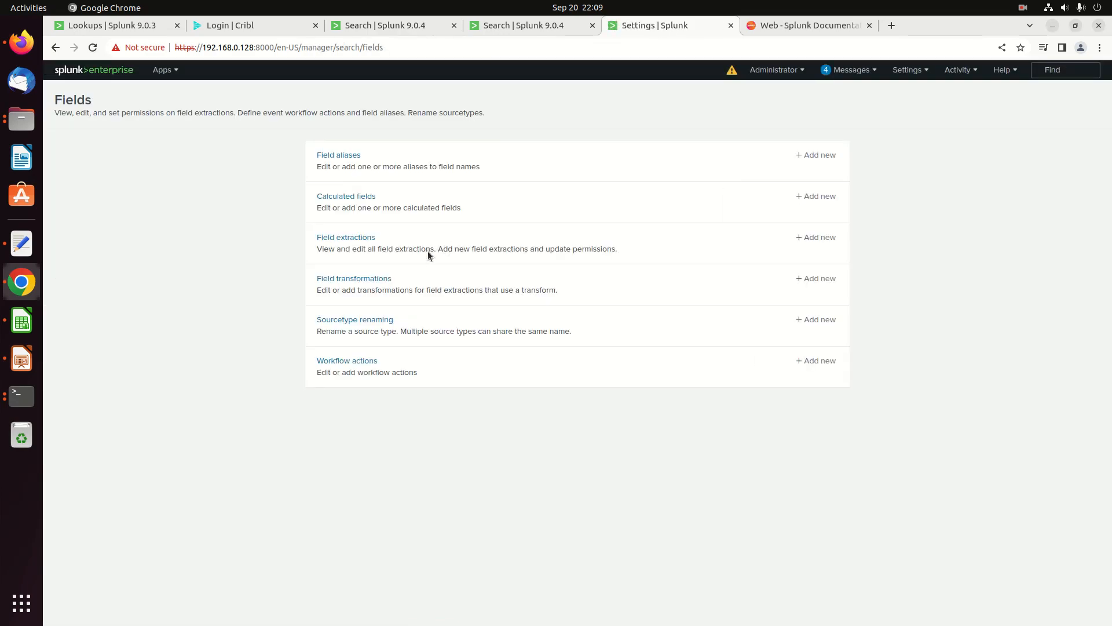
pyautogui.click(349, 199)
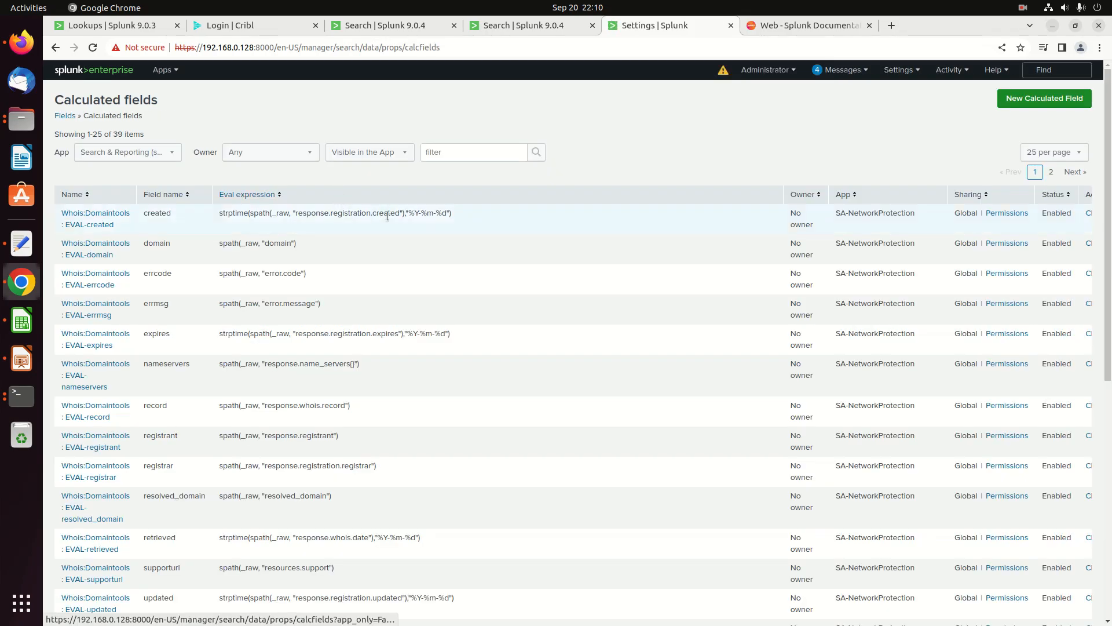
# Start a new calculated field with destination app Lame_Youtubue_DataModels, applied to the sourcetype corelight_http
pyautogui.click(1029, 101)
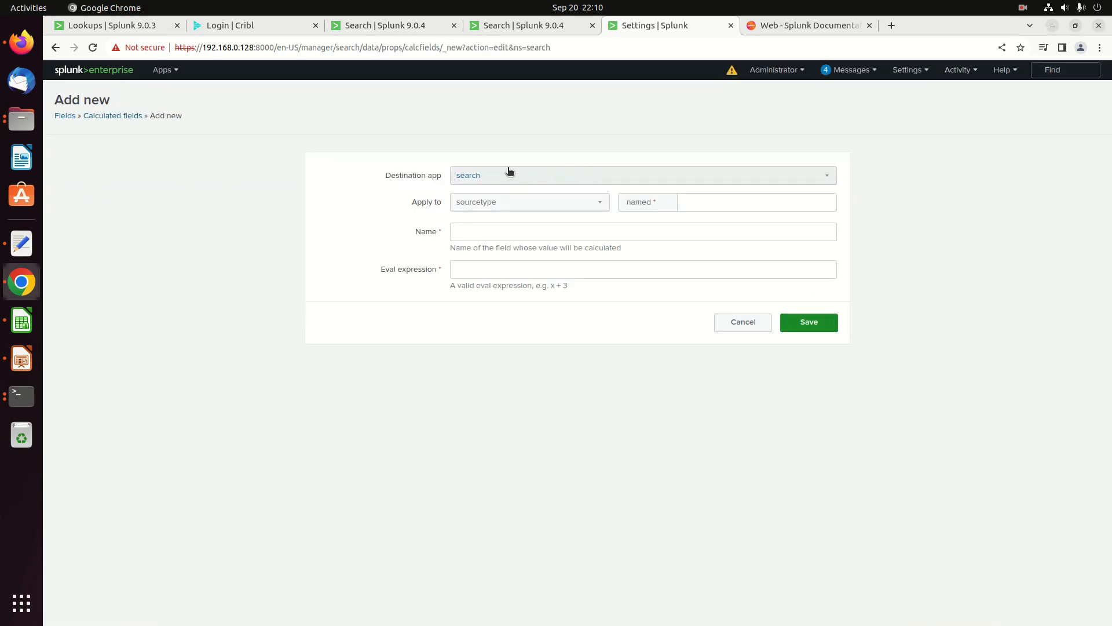
pyautogui.click(508, 174)
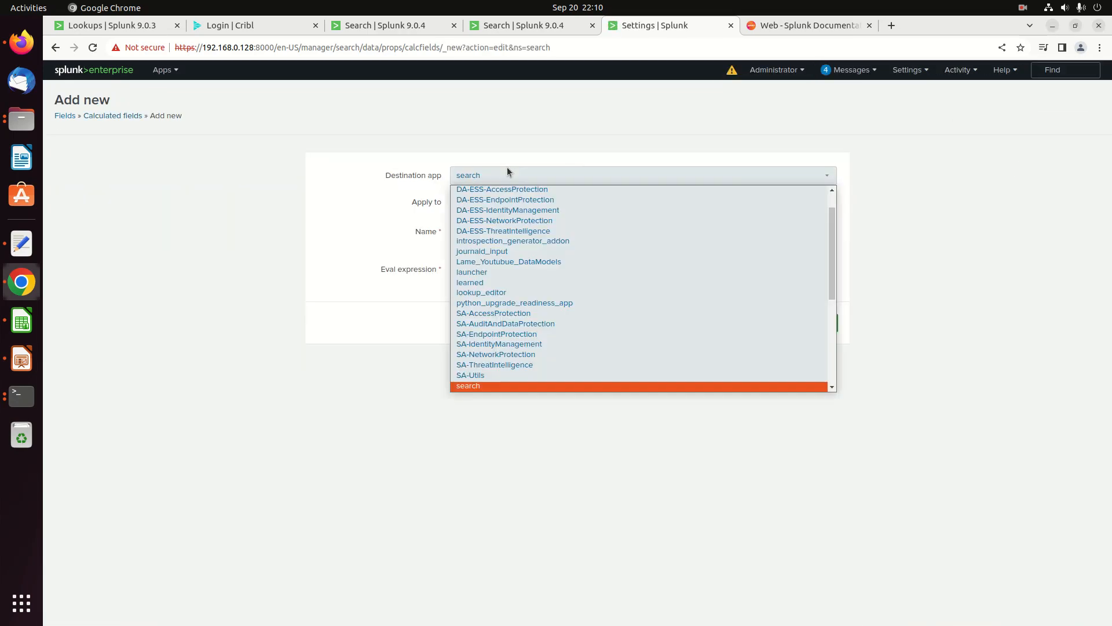
pyautogui.click(508, 262)
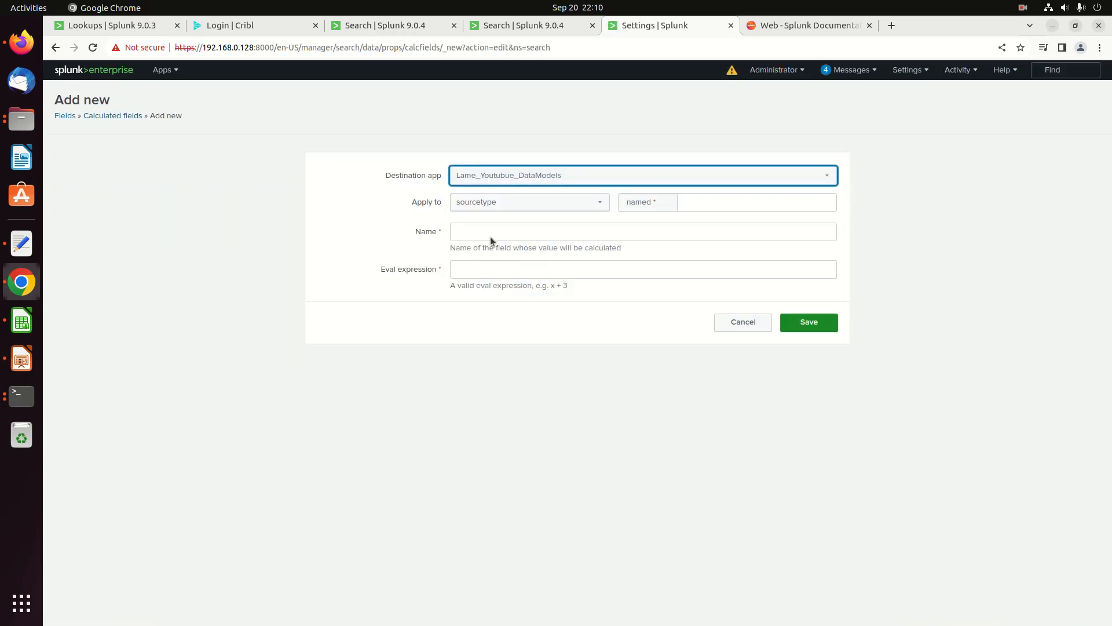
pyautogui.click(739, 199)
pyautogui.write('xiewkfugr')
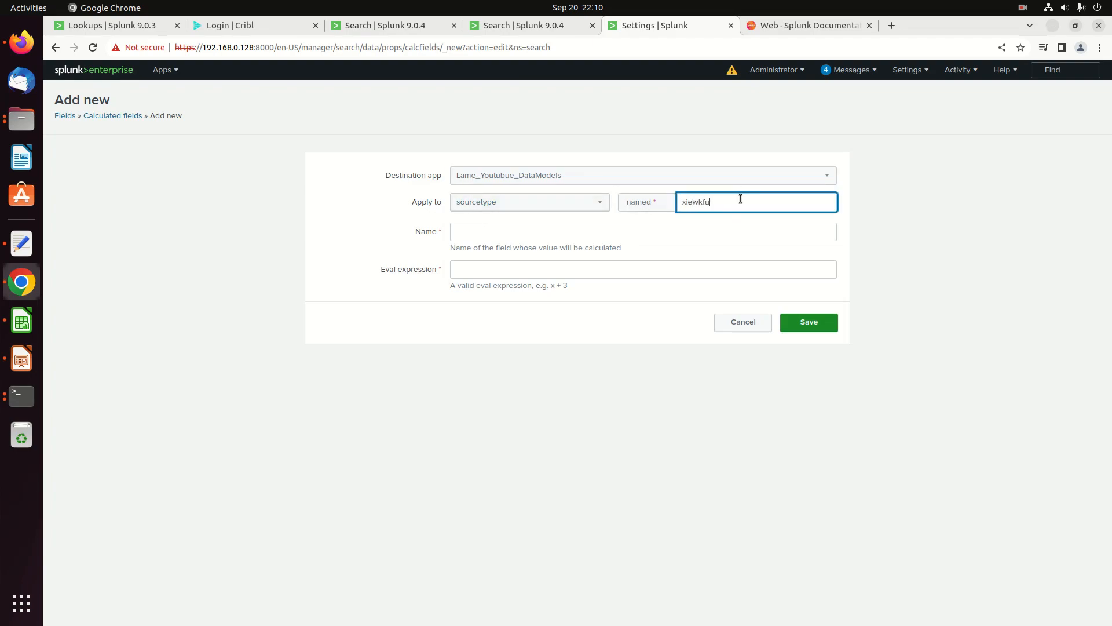
pyautogui.press('BackSpace')
pyautogui.press('BackSpace')
pyautogui.press('BackSpace')
pyautogui.press('BackSpace')
pyautogui.press('BackSpace')
pyautogui.press('BackSpace')
pyautogui.press('BackSpace')
pyautogui.press('BackSpace')
pyautogui.press('BackSpace')
pyautogui.write('corelight_http')
pyautogui.press('Tab')
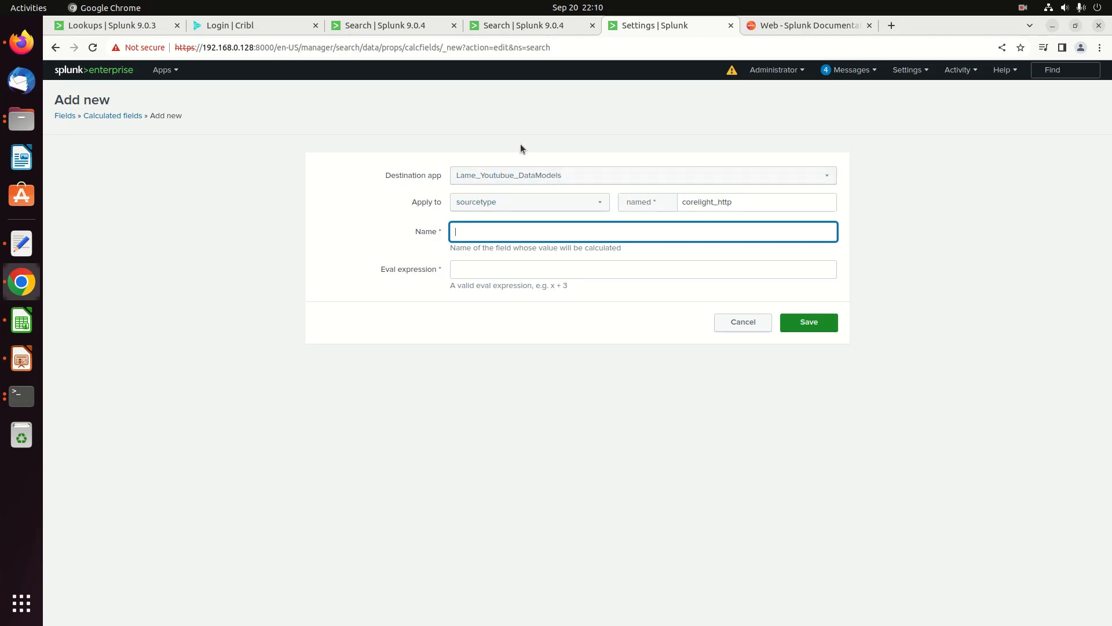
# Copy bytes_in from the search query and enter it as the calculated field's name
pyautogui.click(412, 30)
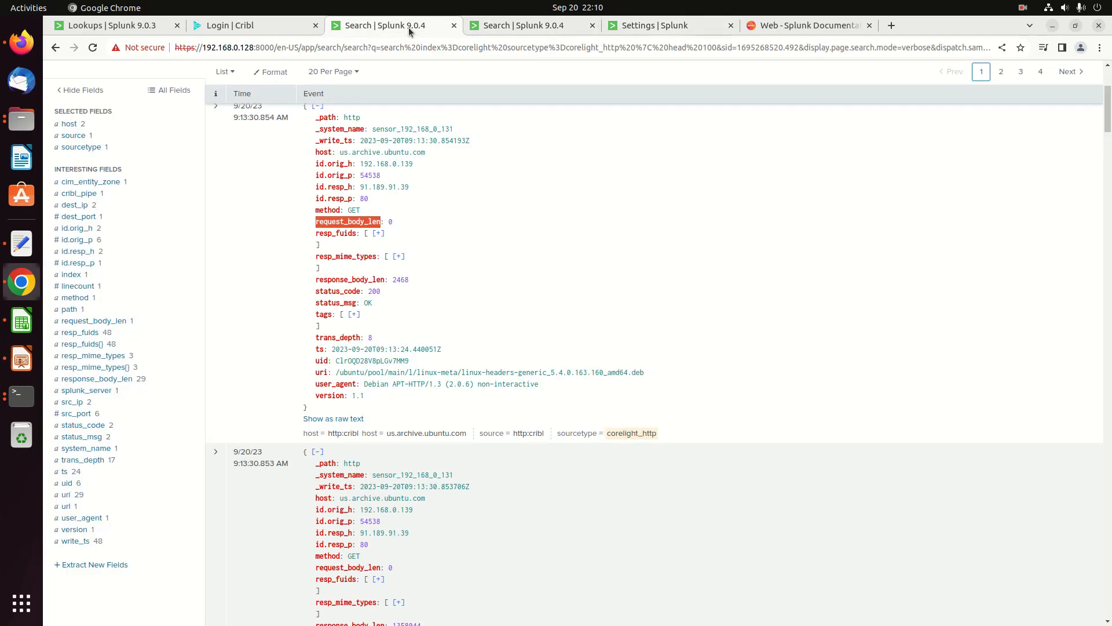
pyautogui.click(517, 30)
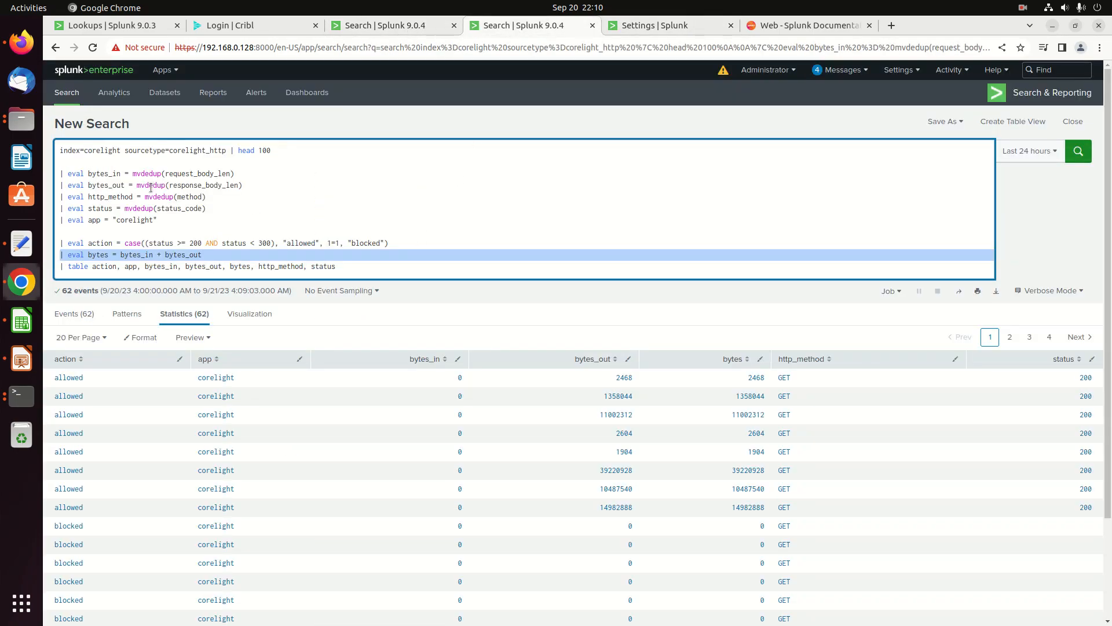
pyautogui.doubleClick(107, 173)
pyautogui.hotkey('ctrl', 'c')
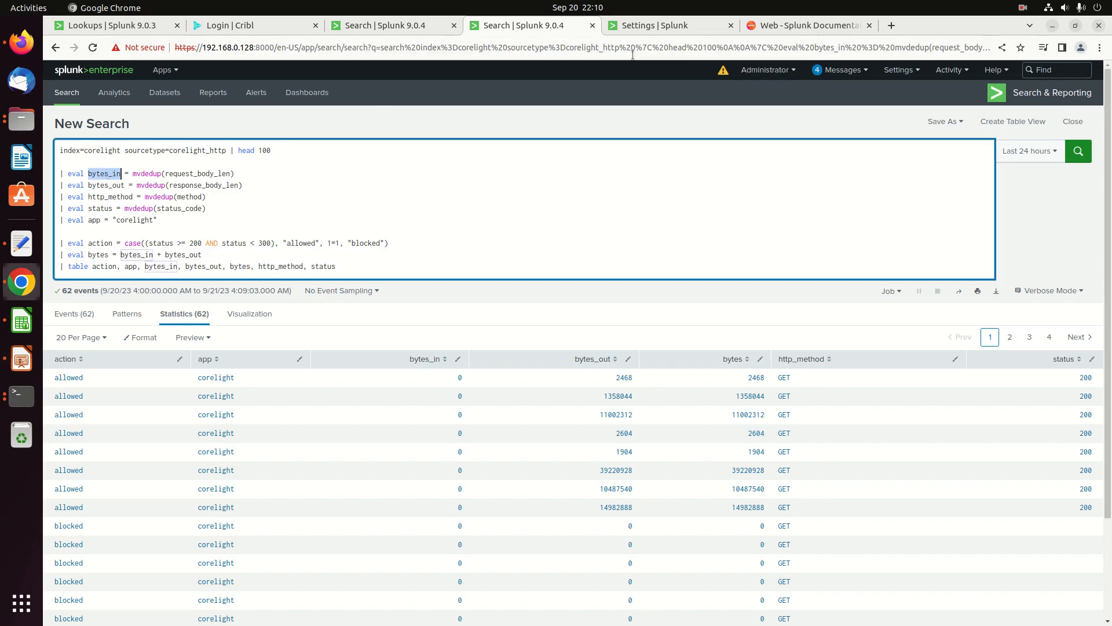
pyautogui.click(648, 27)
pyautogui.hotkey('ctrl', 'v')
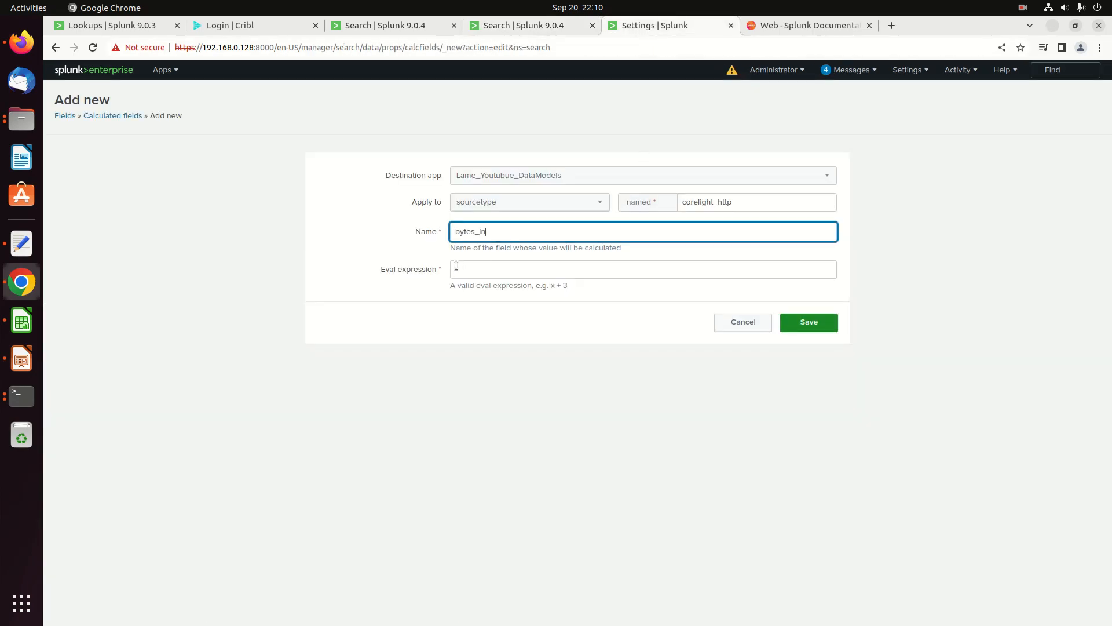
# Set the bytes_in eval expression to mvdedup(request_body_len), checking the source field name in the events, and save the calculated field
pyautogui.click(489, 273)
pyautogui.write('mv')
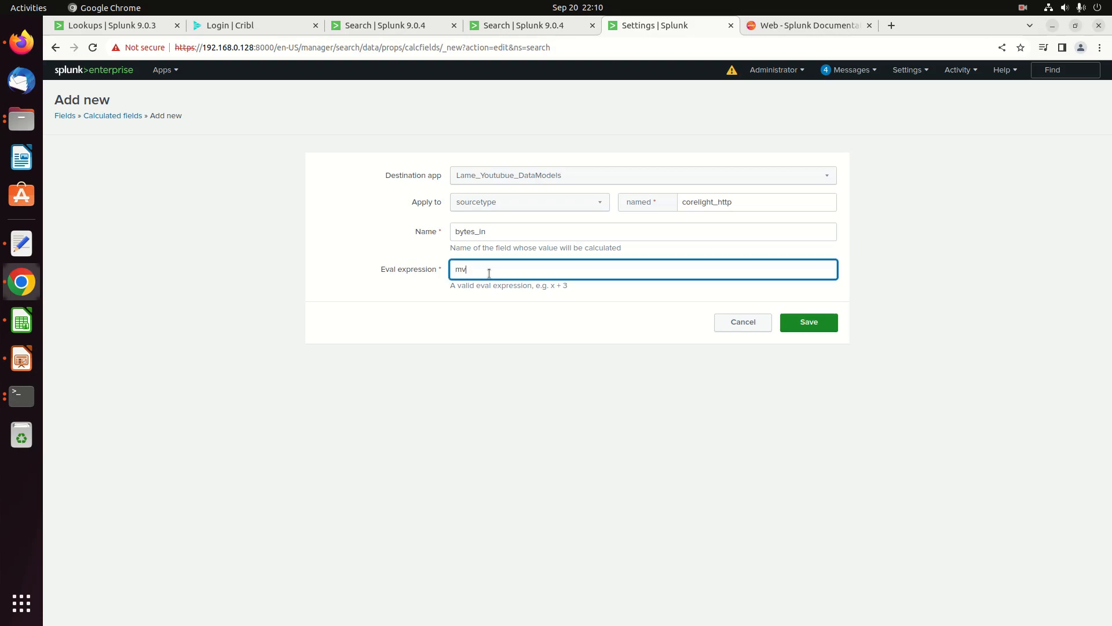
pyautogui.write('expand')
pyautogui.press('BackSpace')
pyautogui.press('BackSpace')
pyautogui.press('BackSpace')
pyautogui.press('BackSpace')
pyautogui.press('BackSpace')
pyautogui.write('d')
pyautogui.press('BackSpace')
pyautogui.press('BackSpace')
pyautogui.write('dedup(')
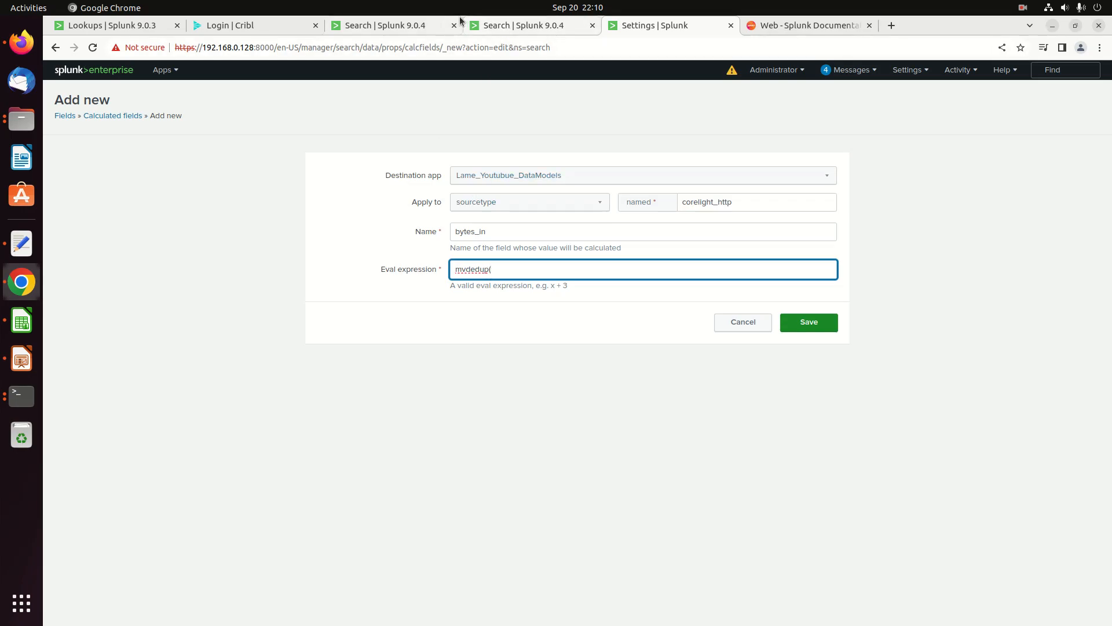
pyautogui.click(393, 26)
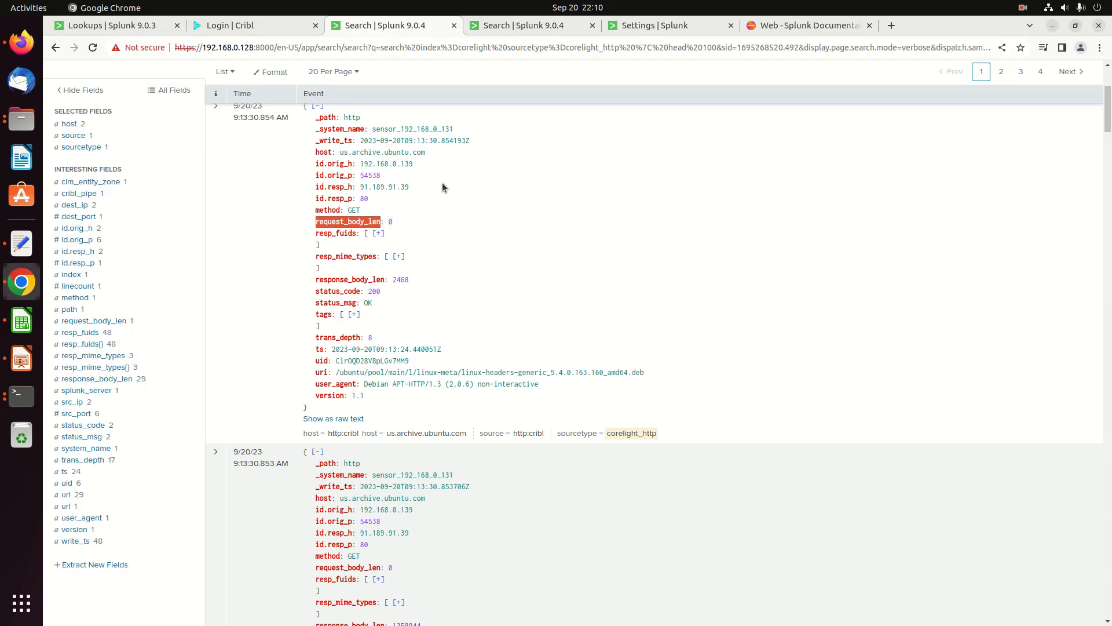
pyautogui.click(510, 30)
pyautogui.click(638, 28)
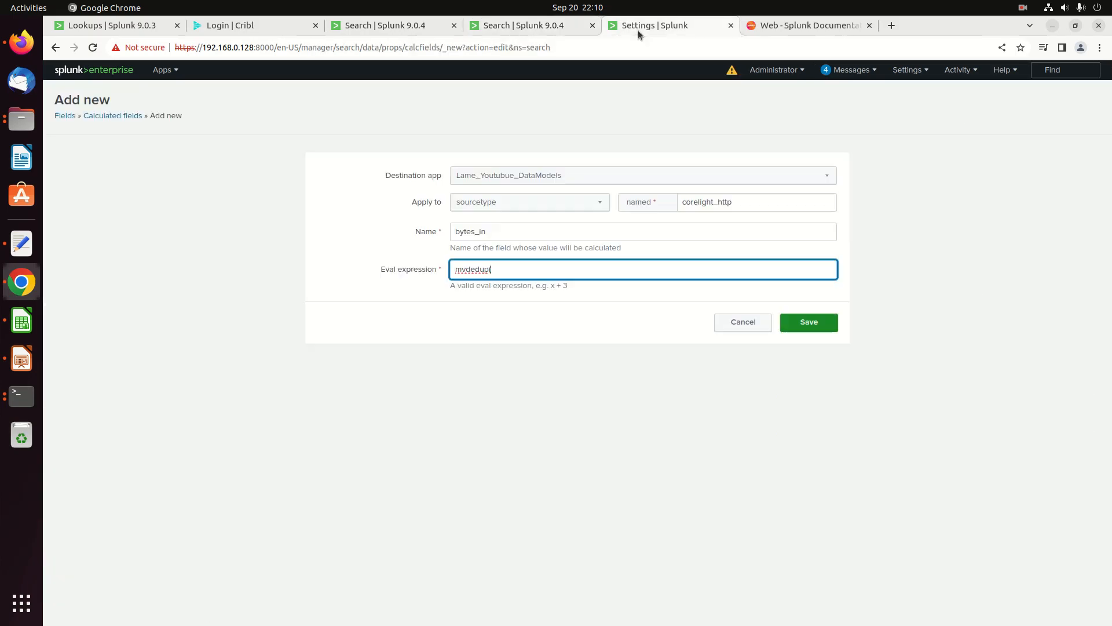
pyautogui.write('request_body_len')
pyautogui.write(')')
pyautogui.click(816, 320)
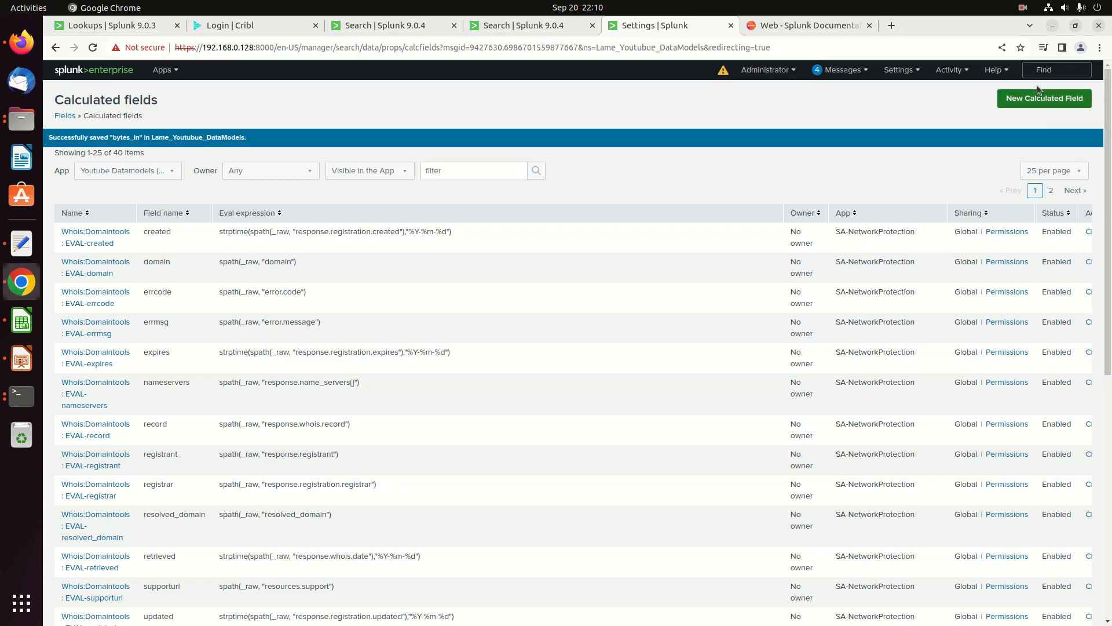
# Start another calculated field for the sourcetype corelight_http and name it bytes_out
pyautogui.click(1029, 99)
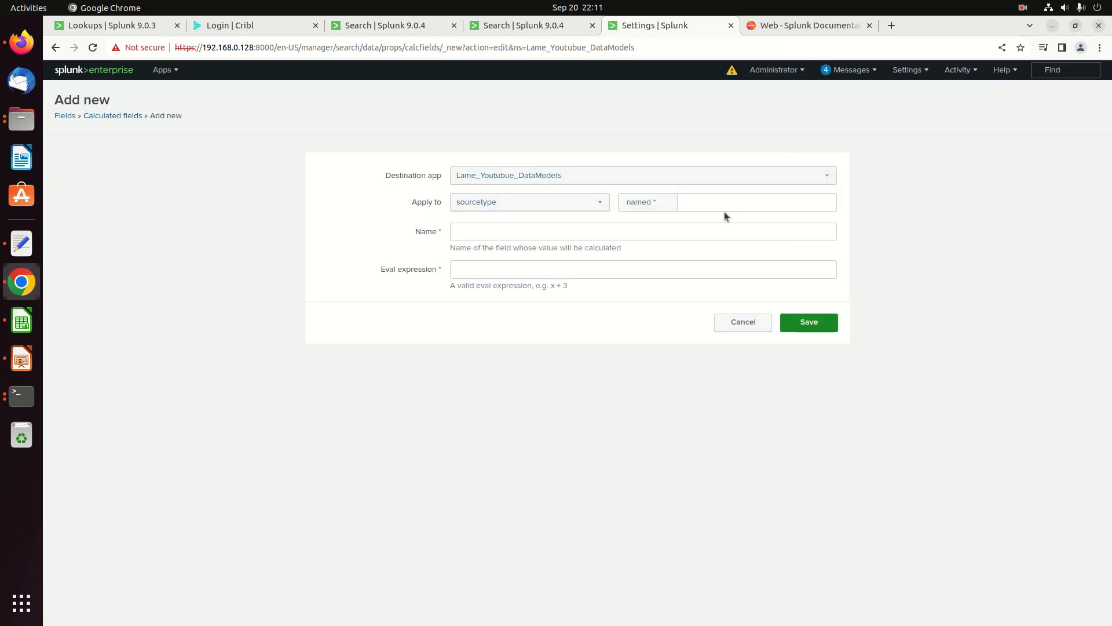
pyautogui.click(724, 206)
pyautogui.write('corelight_http')
pyautogui.press('Tab')
pyautogui.write('bytes_out')
pyautogui.press('Tab')
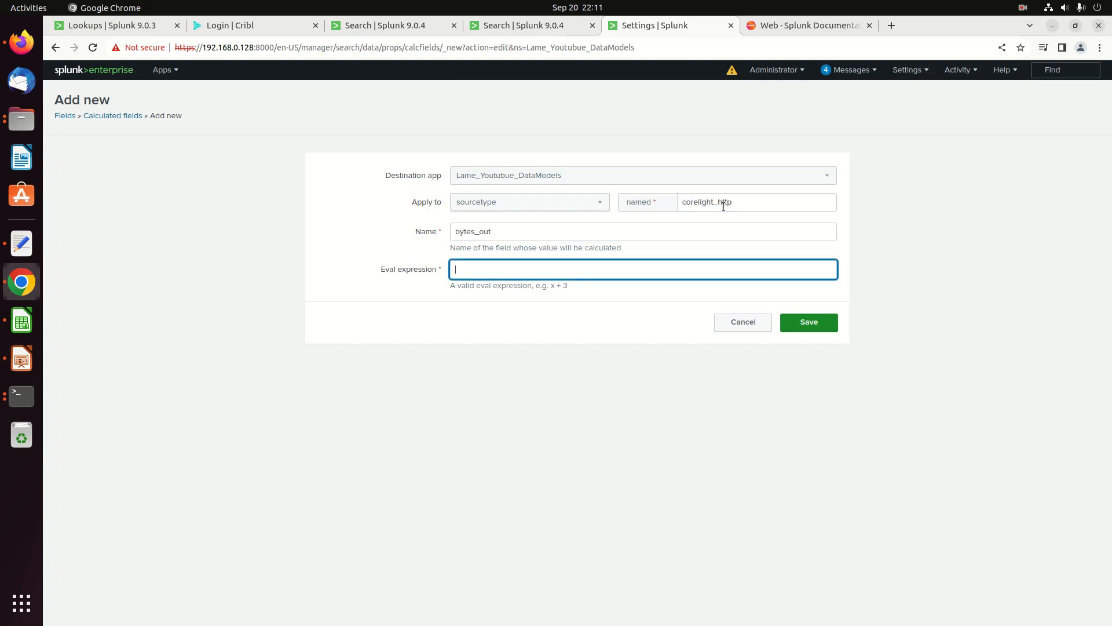
# Set the bytes_out eval expression to mvdedup(response_body_len) and save the calculated field
pyautogui.write('mvdedup(request_body_len)')
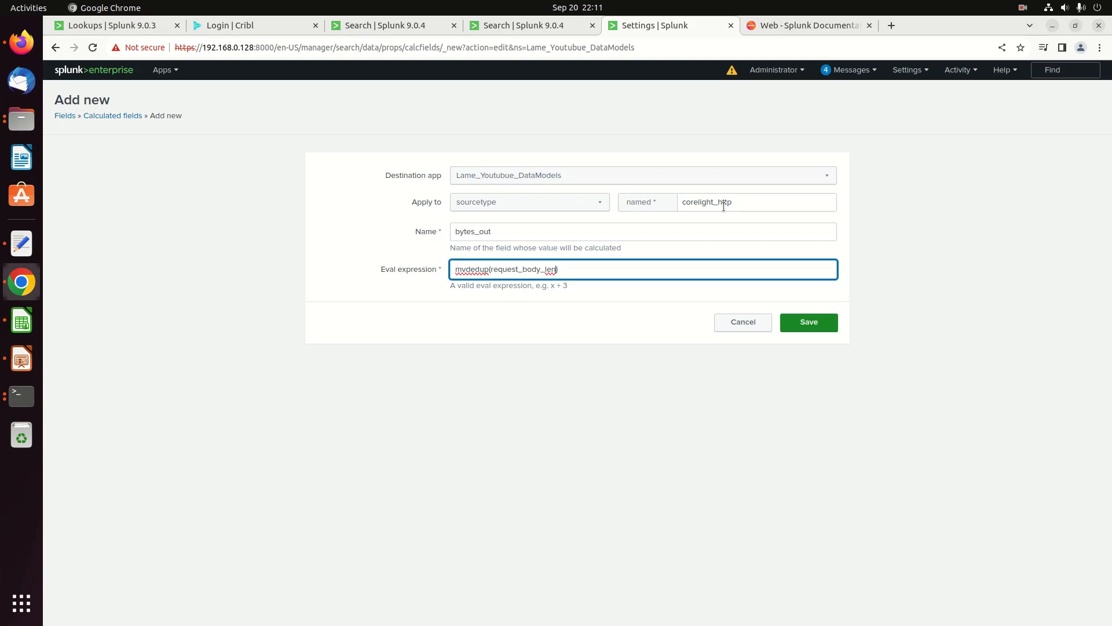
pyautogui.press('BackSpace')
pyautogui.press('BackSpace')
pyautogui.press('BackSpace')
pyautogui.press('BackSpace')
pyautogui.press('BackSpace')
pyautogui.write('sponse')
pyautogui.click(801, 321)
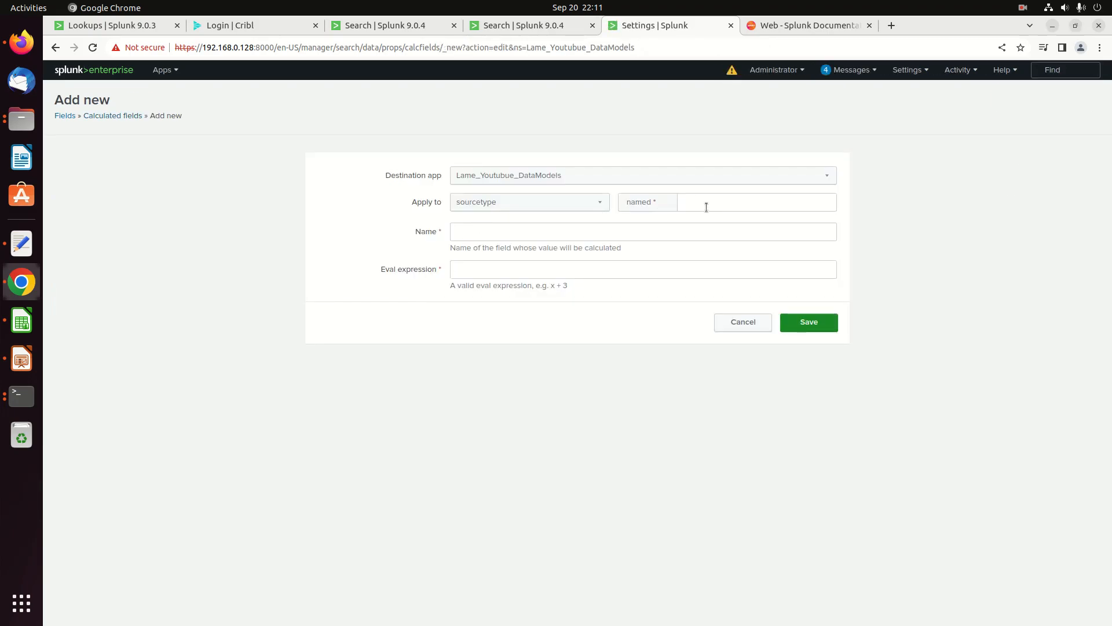
# Define the calculated field bytes for sourcetype corelight_http with the eval expression bytes_in + bytes_out, and save it
pyautogui.click(706, 208)
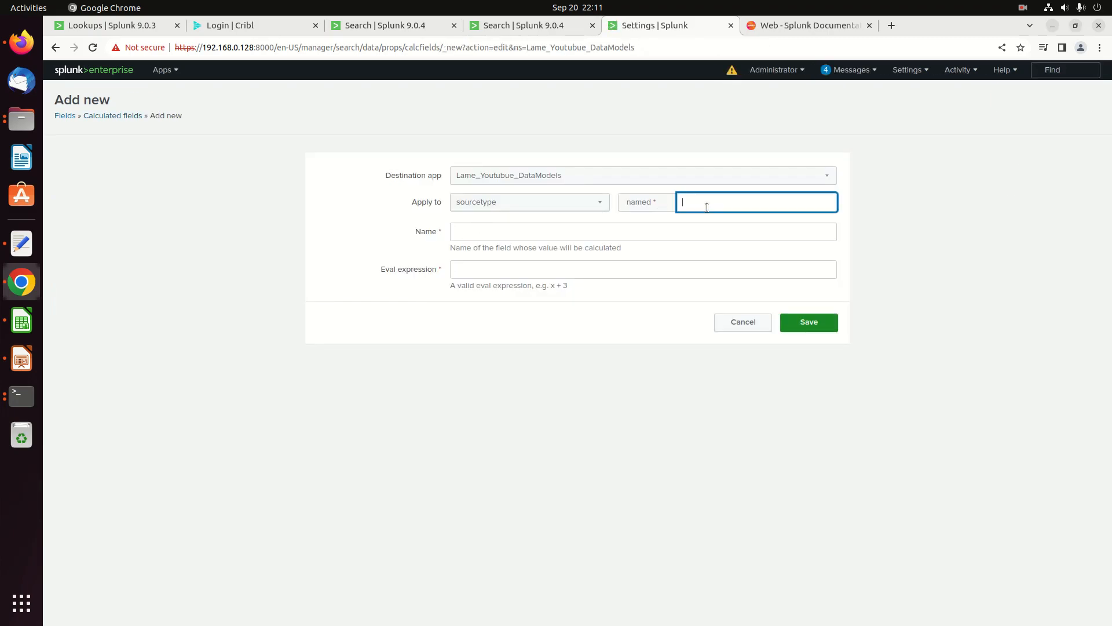
pyautogui.write('corelight_http')
pyautogui.press('Tab')
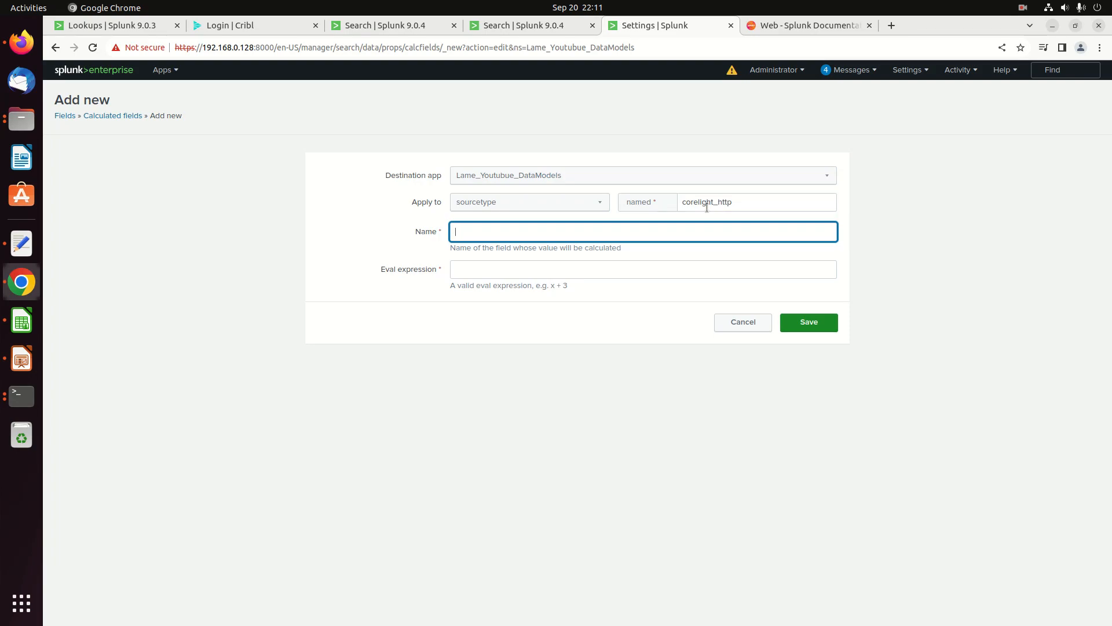
pyautogui.write('ytss')
pyautogui.press('Tab')
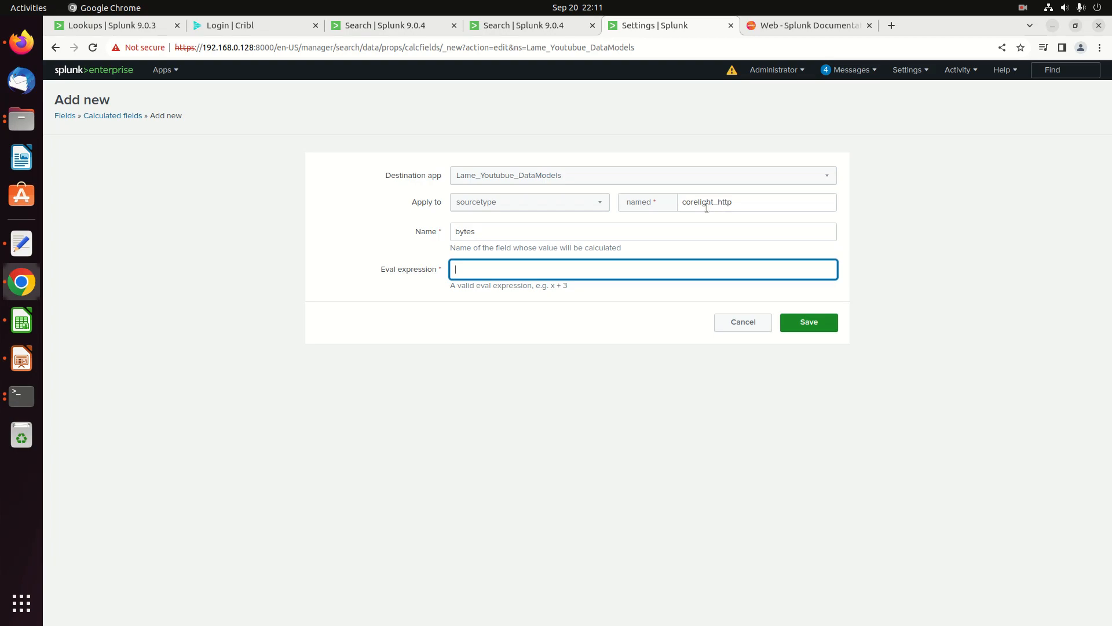
pyautogui.write('bytes_in + bytes_out')
pyautogui.click(805, 316)
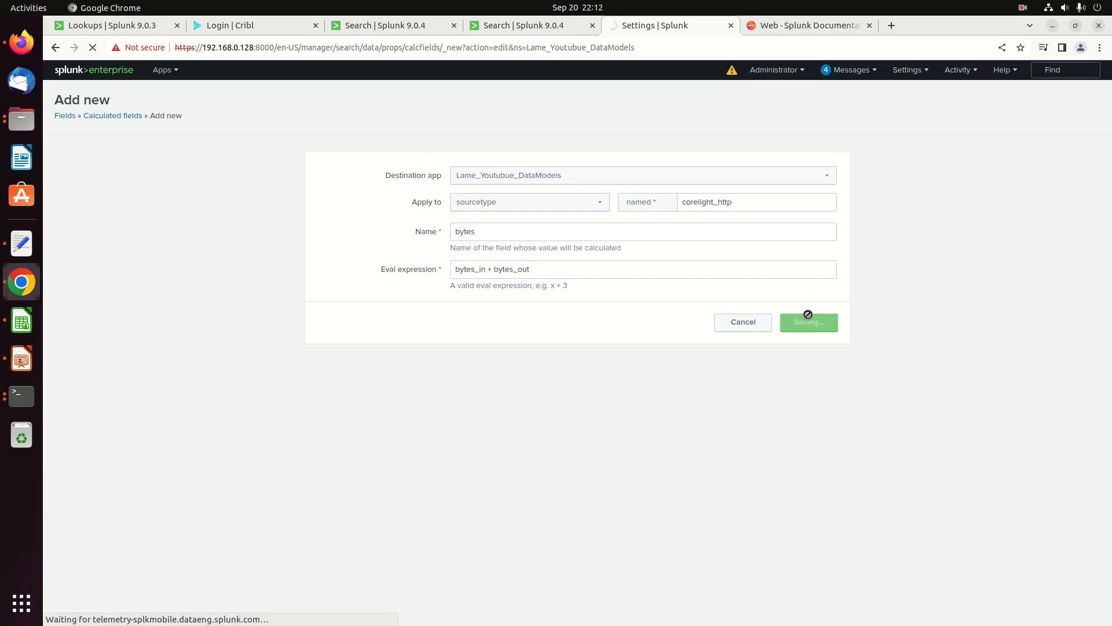
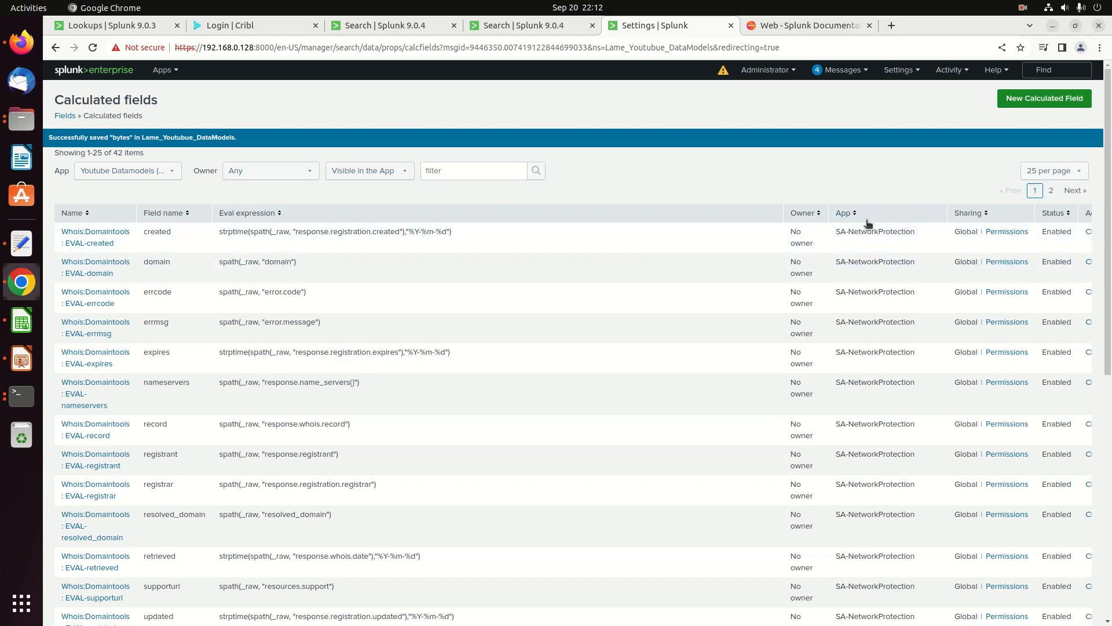
# Sort the calculated fields by app and share corelight_http's bytes_out with all apps, granting read to Everyone and write to admin
pyautogui.click(849, 213)
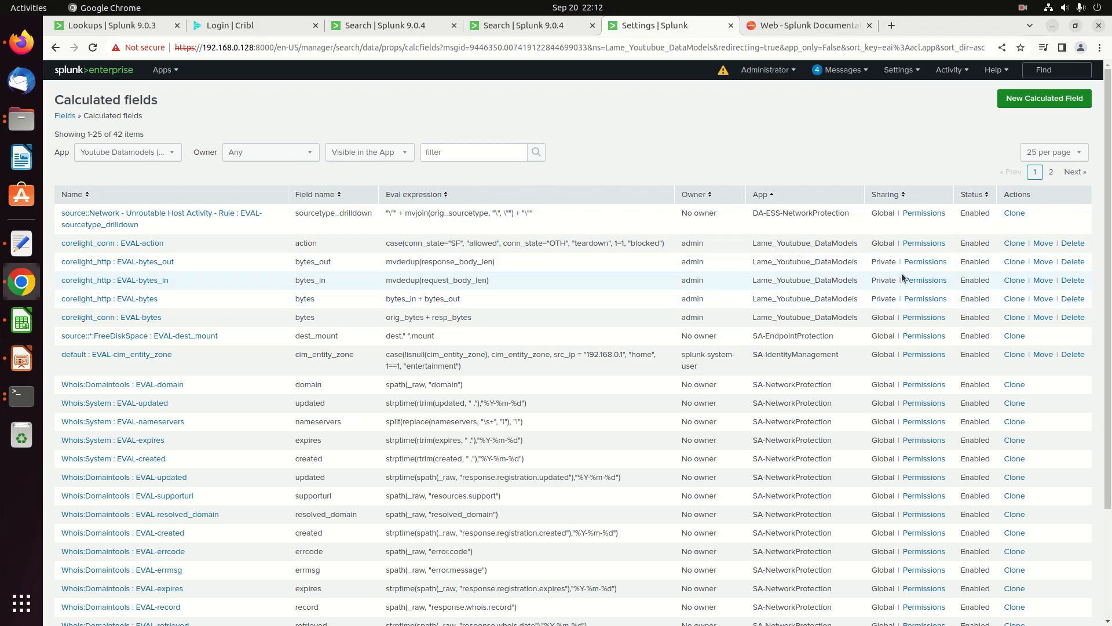
pyautogui.click(930, 263)
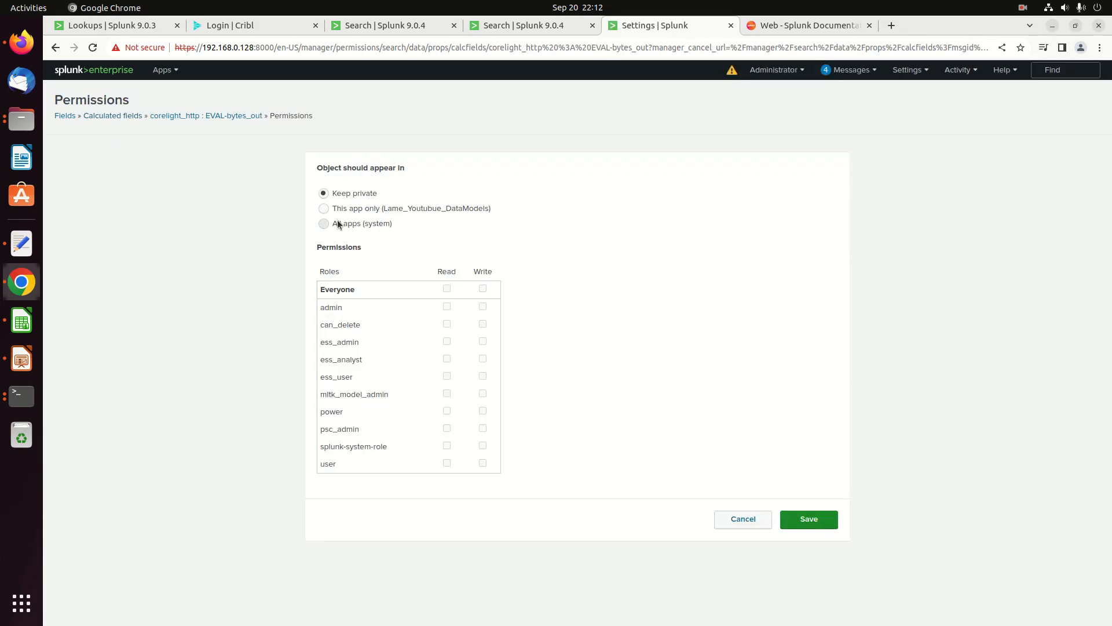
pyautogui.click(338, 224)
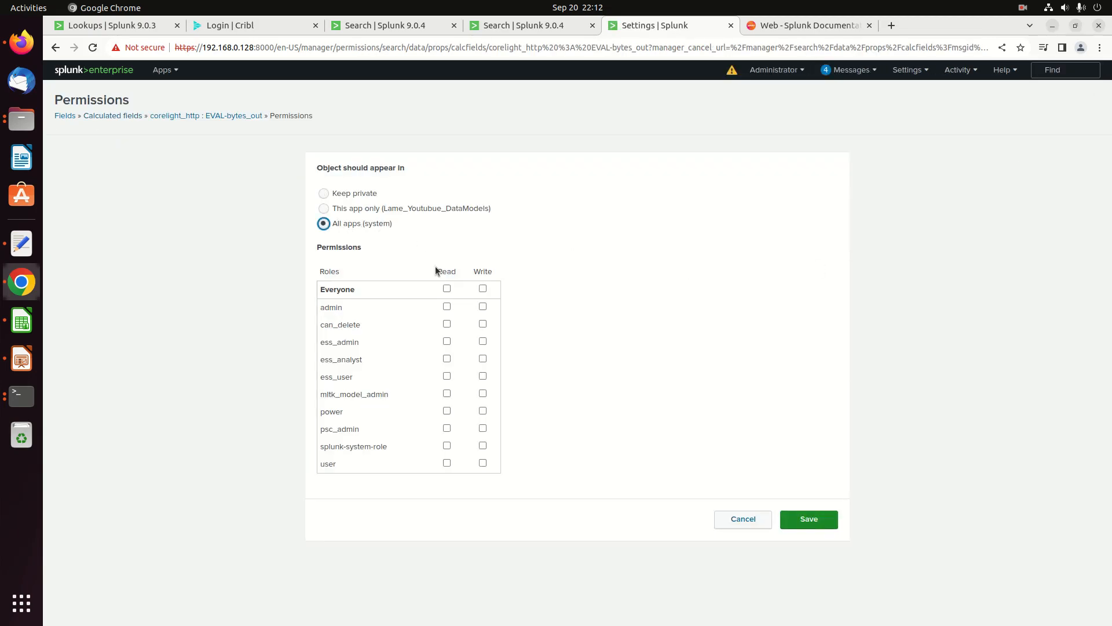
pyautogui.click(449, 289)
pyautogui.click(483, 306)
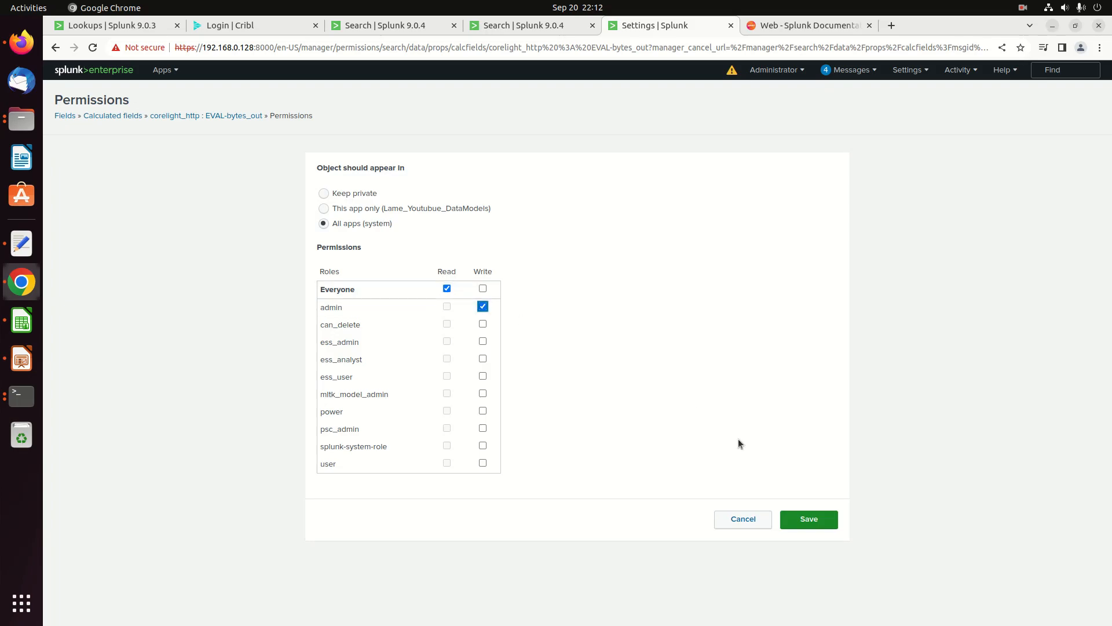
pyautogui.click(818, 527)
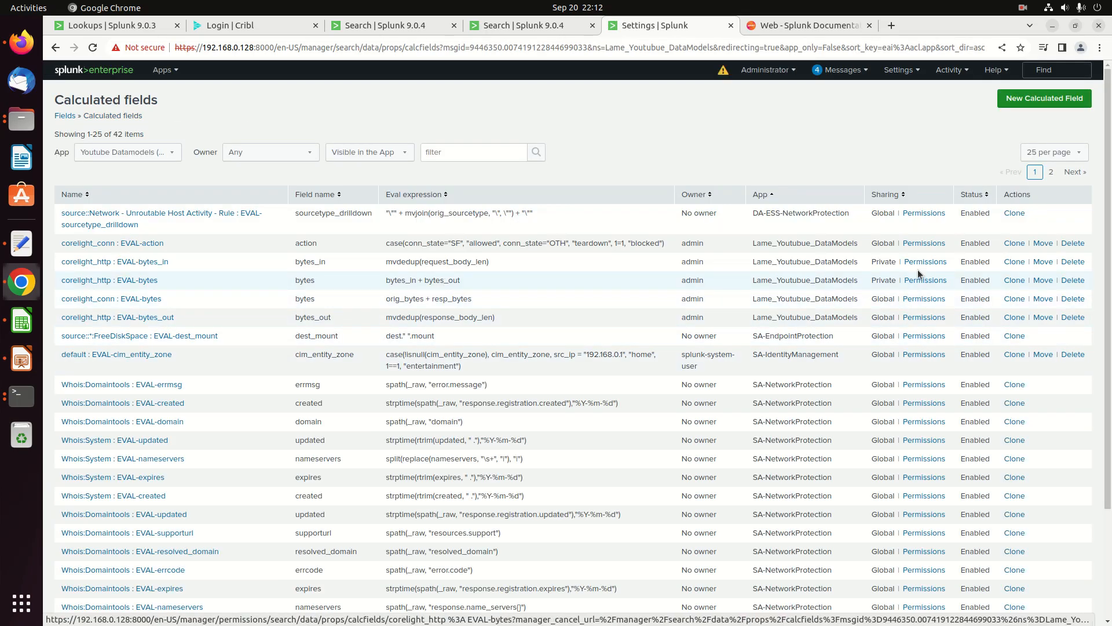
# Share the corelight_http bytes_in calculated field with all apps, with read access for Everyone and write access for admin
pyautogui.click(925, 262)
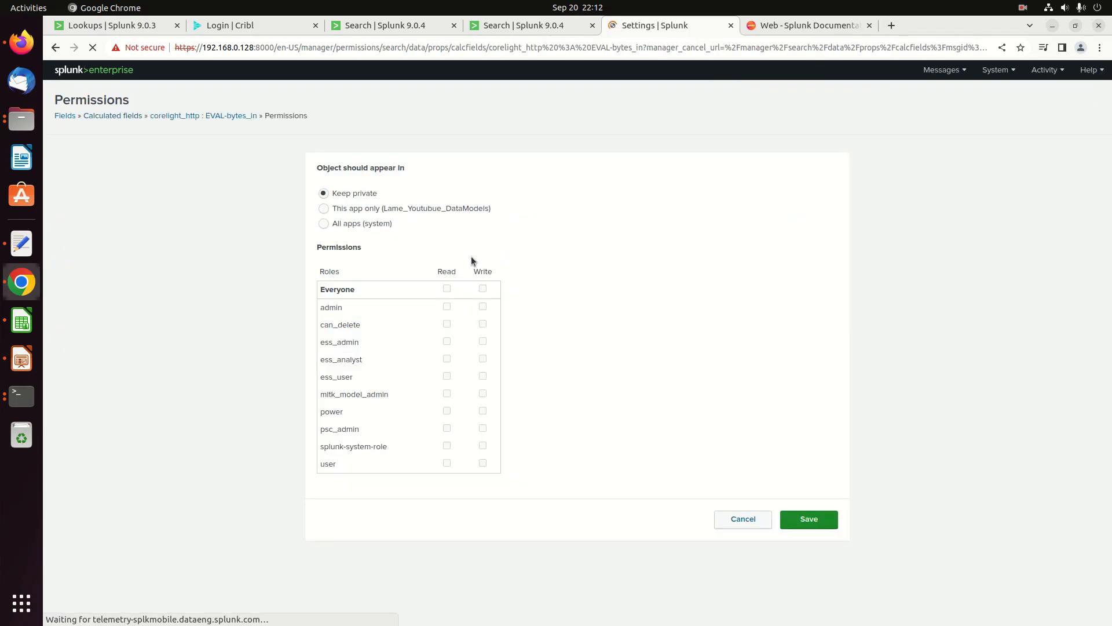
pyautogui.click(351, 225)
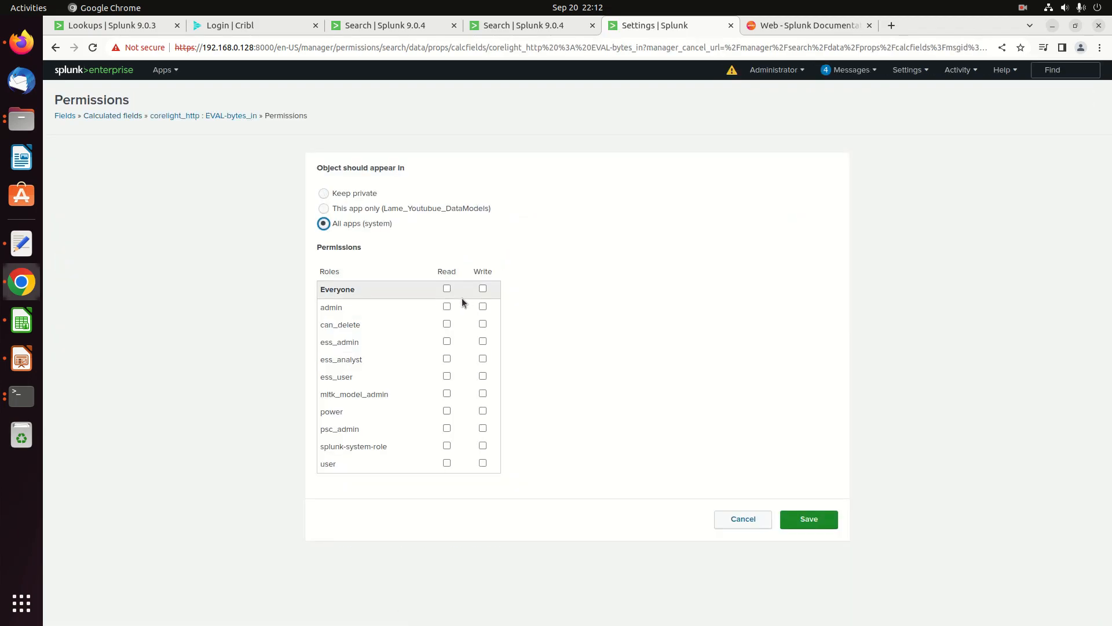
pyautogui.click(446, 288)
pyautogui.click(482, 306)
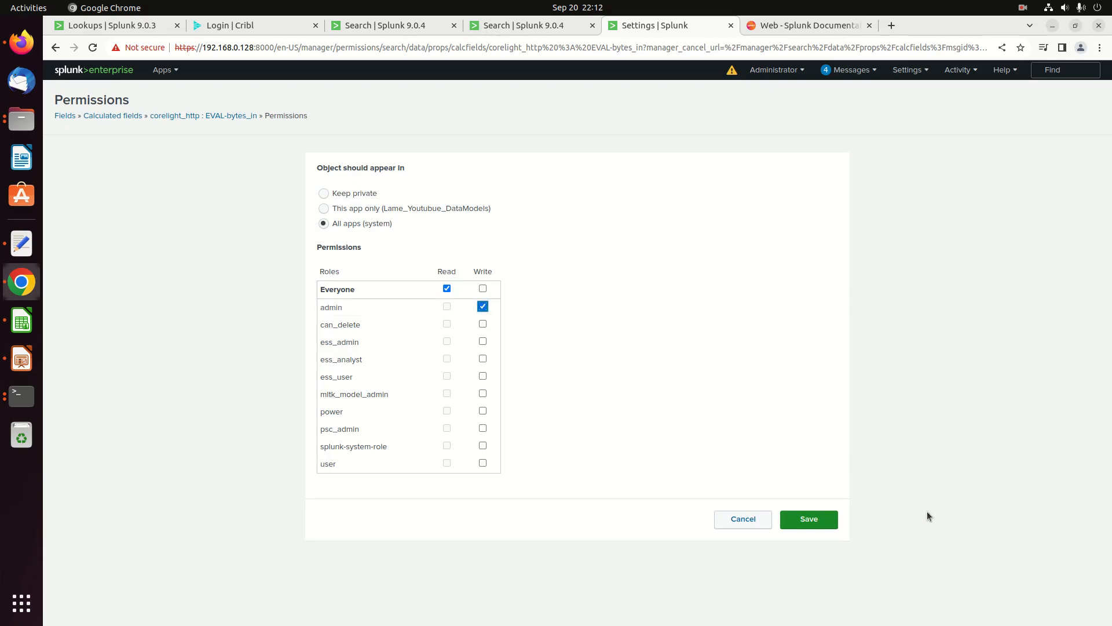
pyautogui.click(809, 519)
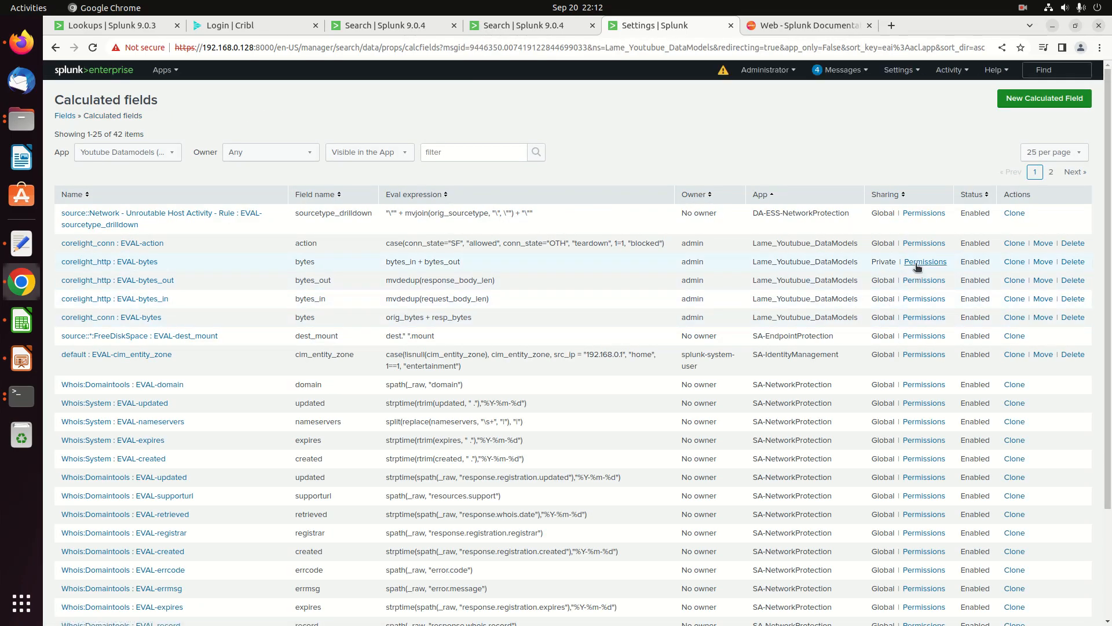
# Share the corelight_http bytes calculated field with all apps, giving Everyone read and admin write permission
pyautogui.click(918, 262)
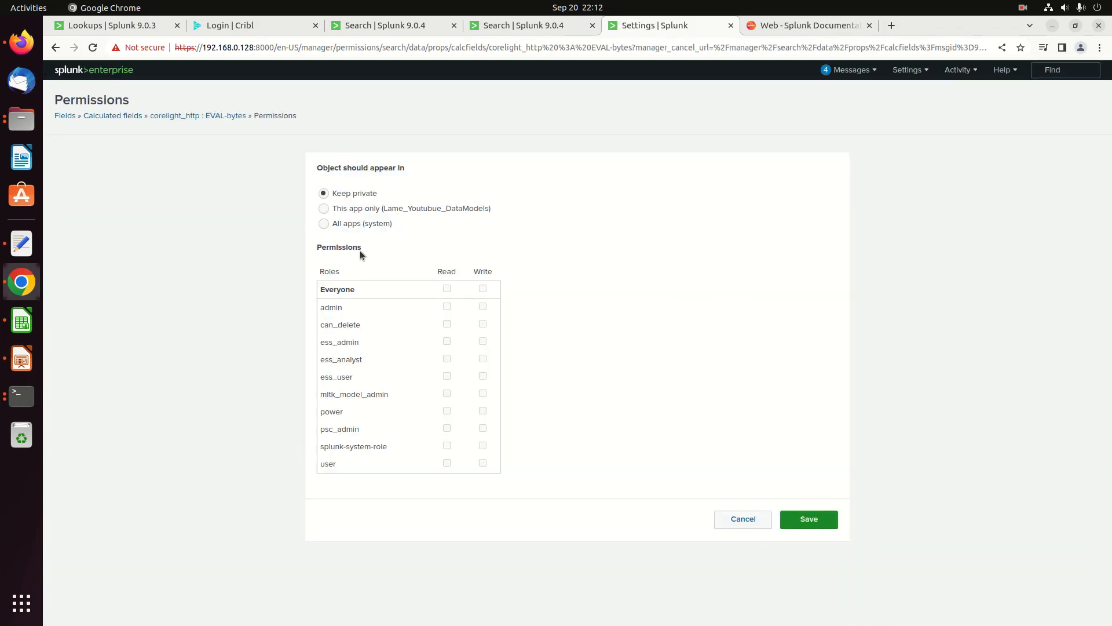
pyautogui.moveTo(323, 227); pyautogui.dragTo(340, 229)
pyautogui.click(323, 224)
pyautogui.click(447, 288)
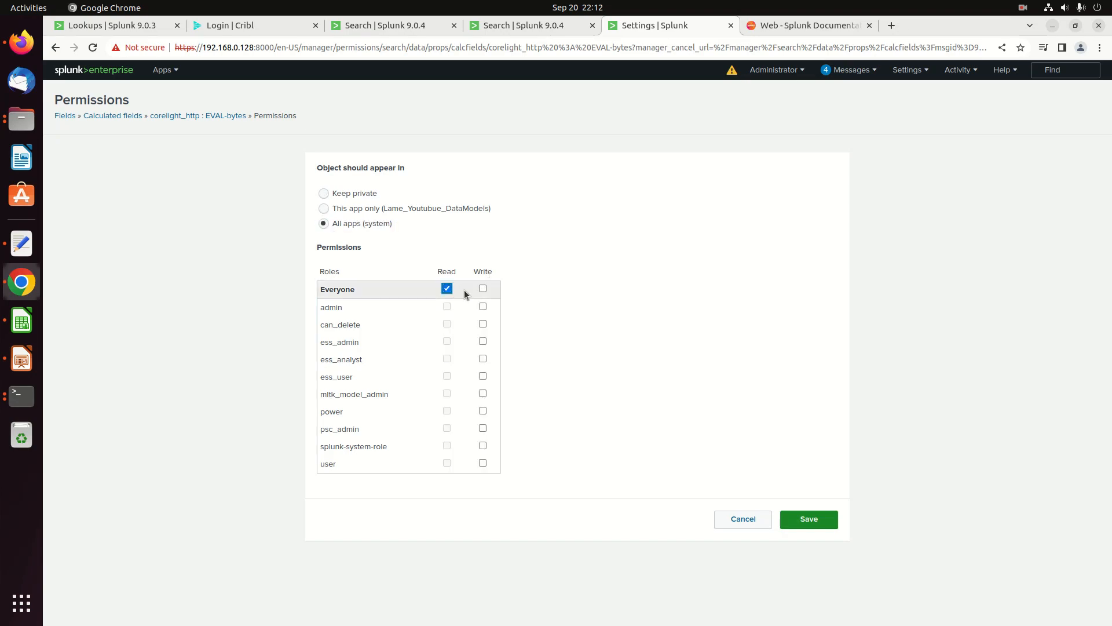
pyautogui.click(483, 306)
pyautogui.click(811, 513)
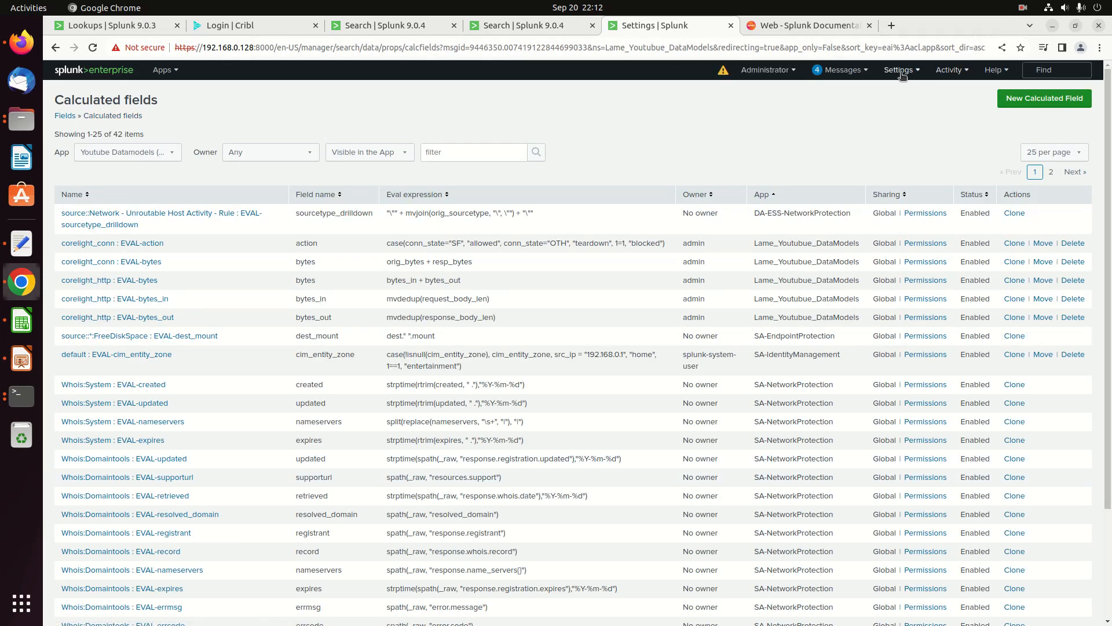
pyautogui.click(901, 70)
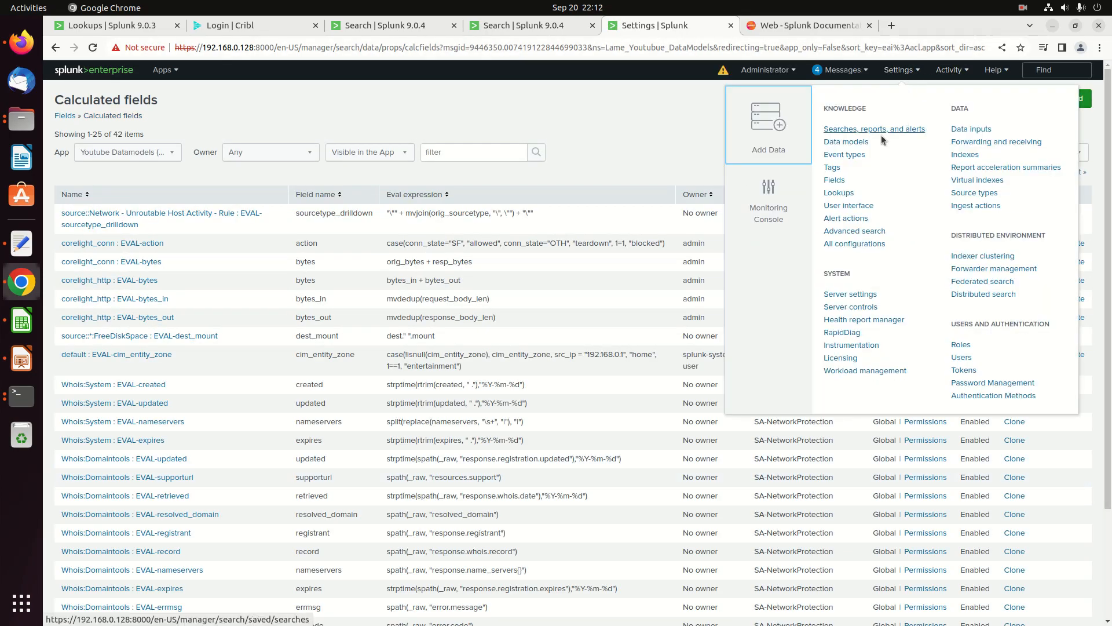
pyautogui.click(835, 180)
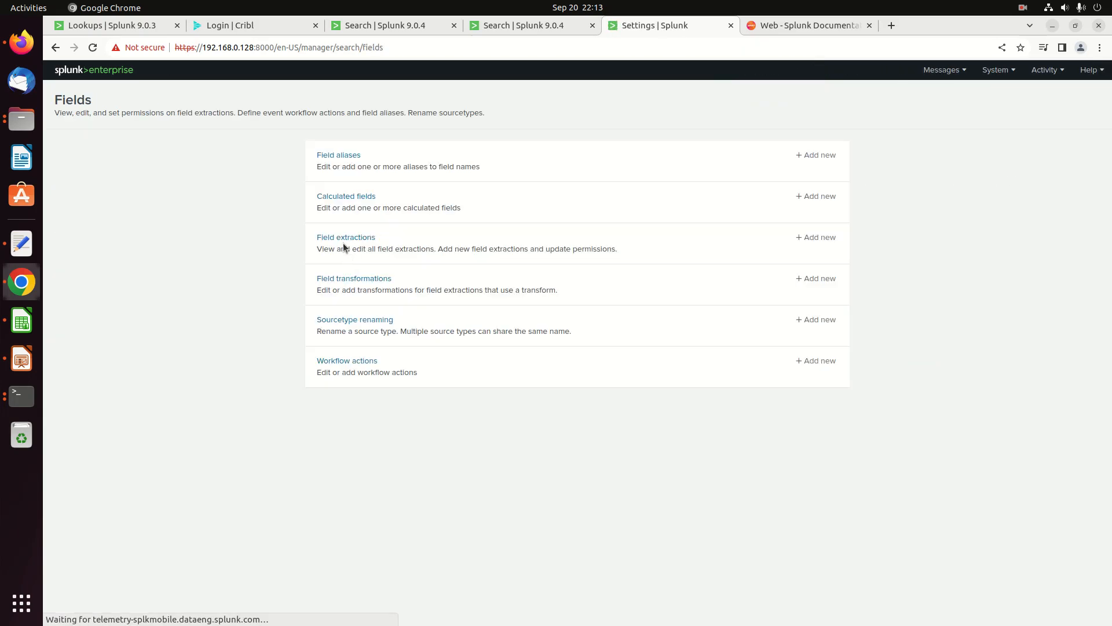
pyautogui.click(341, 155)
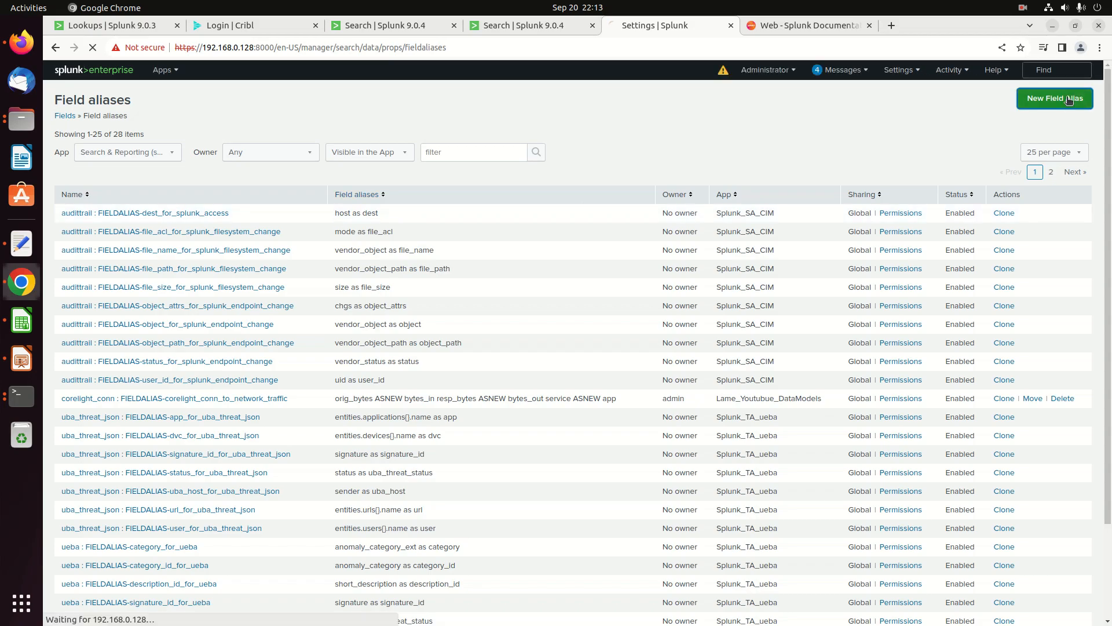
pyautogui.click(1069, 100)
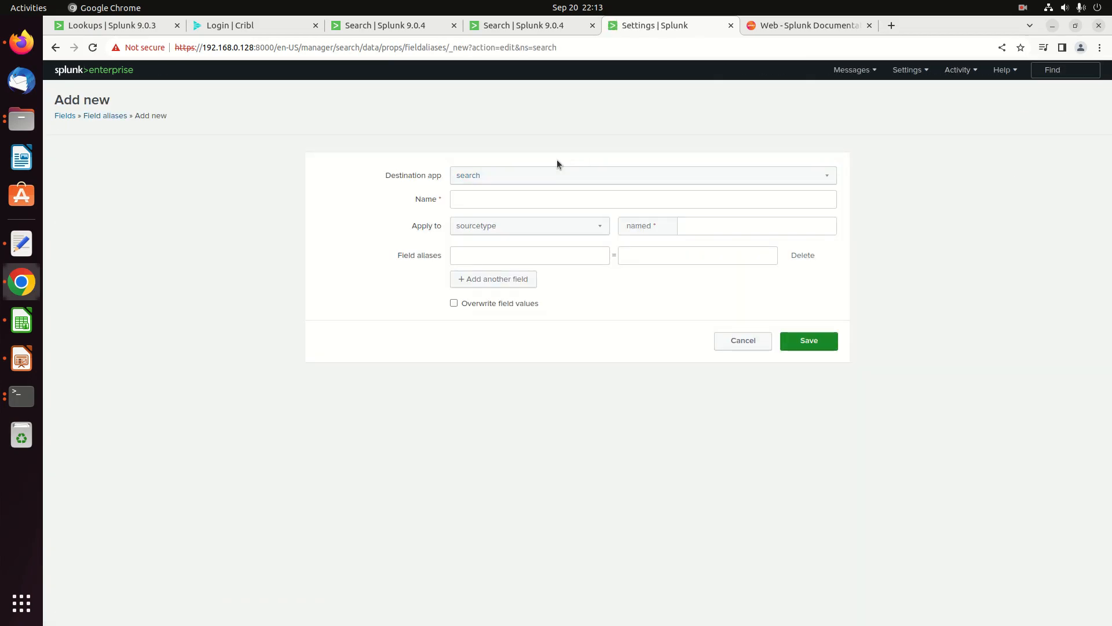
pyautogui.click(548, 173)
pyautogui.click(525, 260)
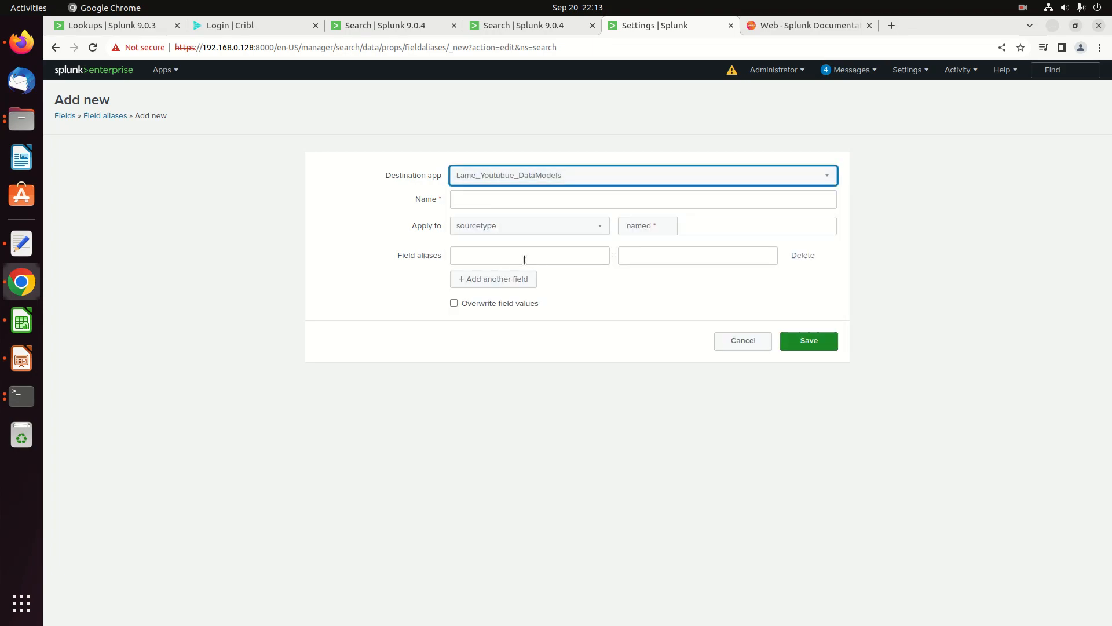
pyautogui.click(490, 201)
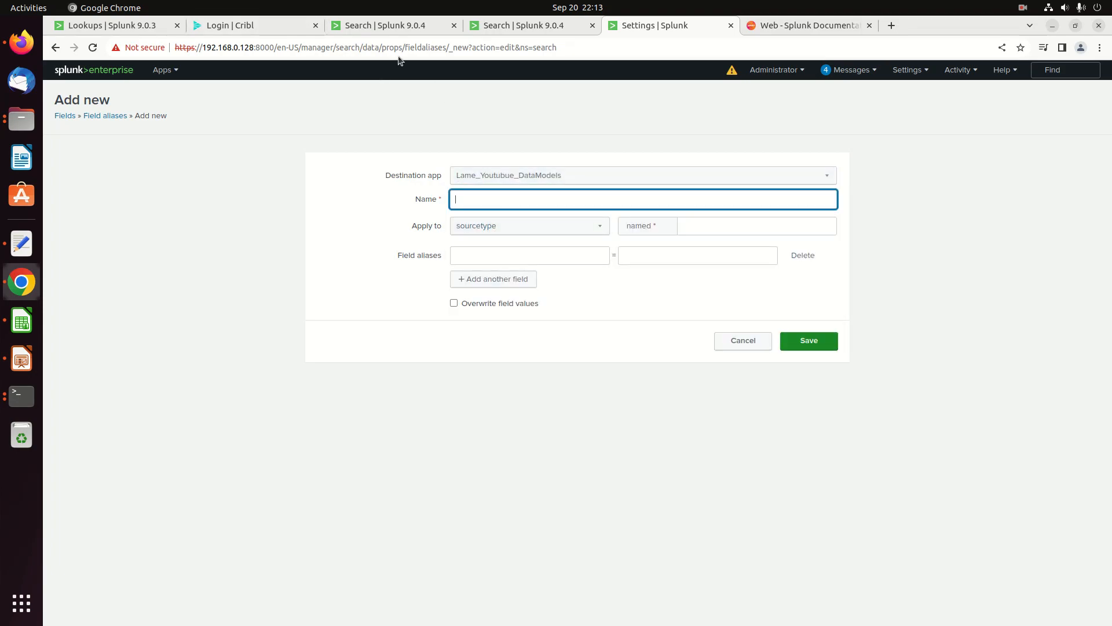
pyautogui.write('corelight_http_to_web')
pyautogui.press('Tab')
pyautogui.press('Tab')
pyautogui.write('corelight_http')
pyautogui.press('Tab')
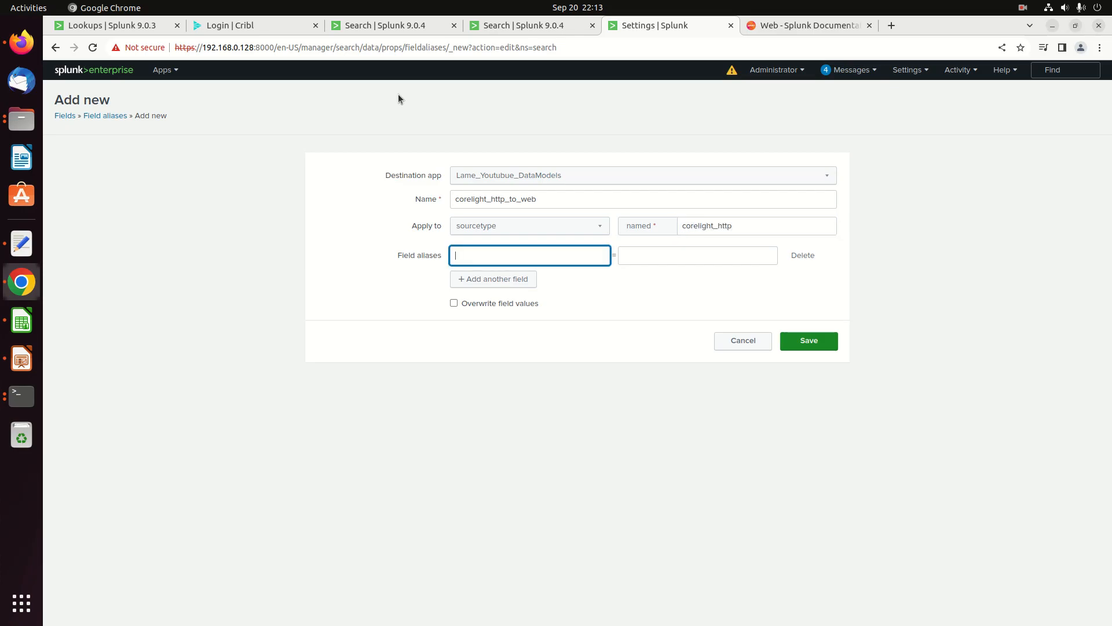
pyautogui.click(385, 29)
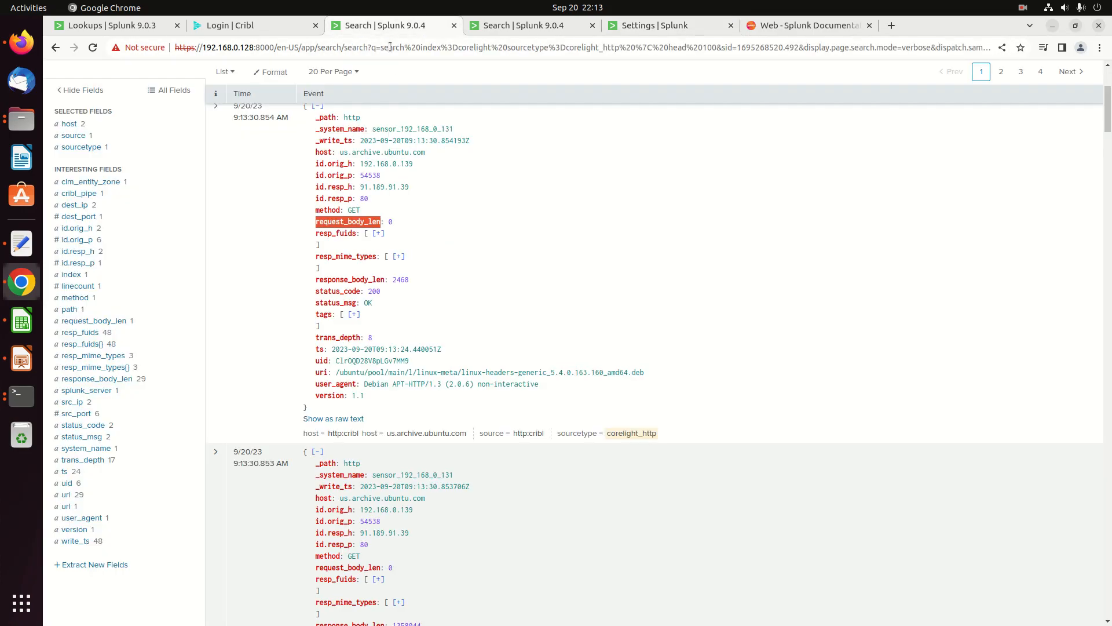
pyautogui.click(507, 26)
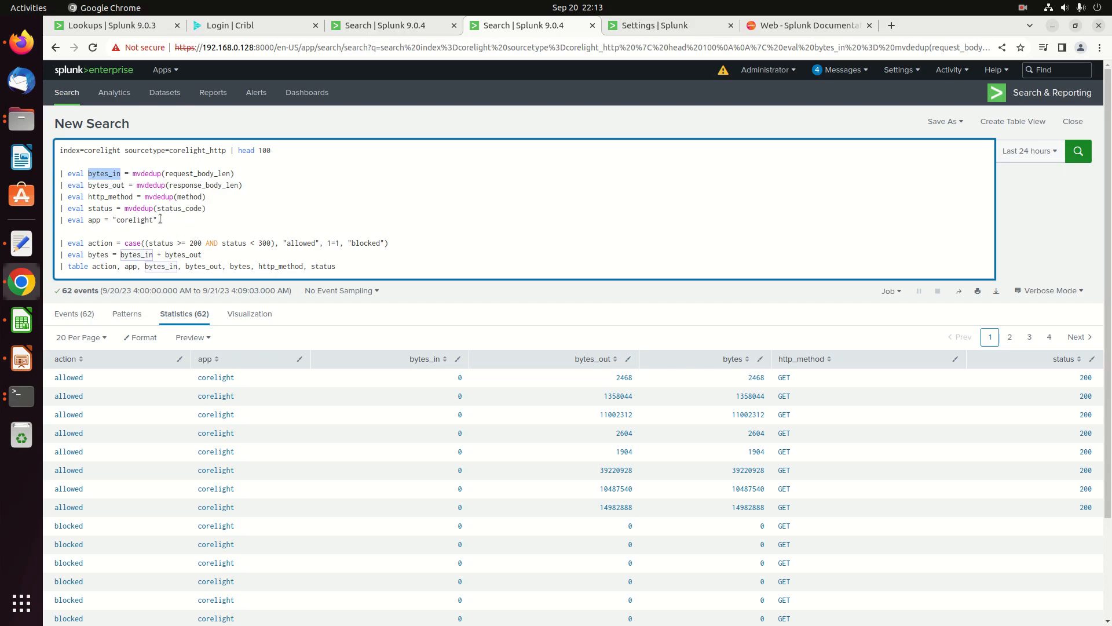
pyautogui.doubleClick(152, 197)
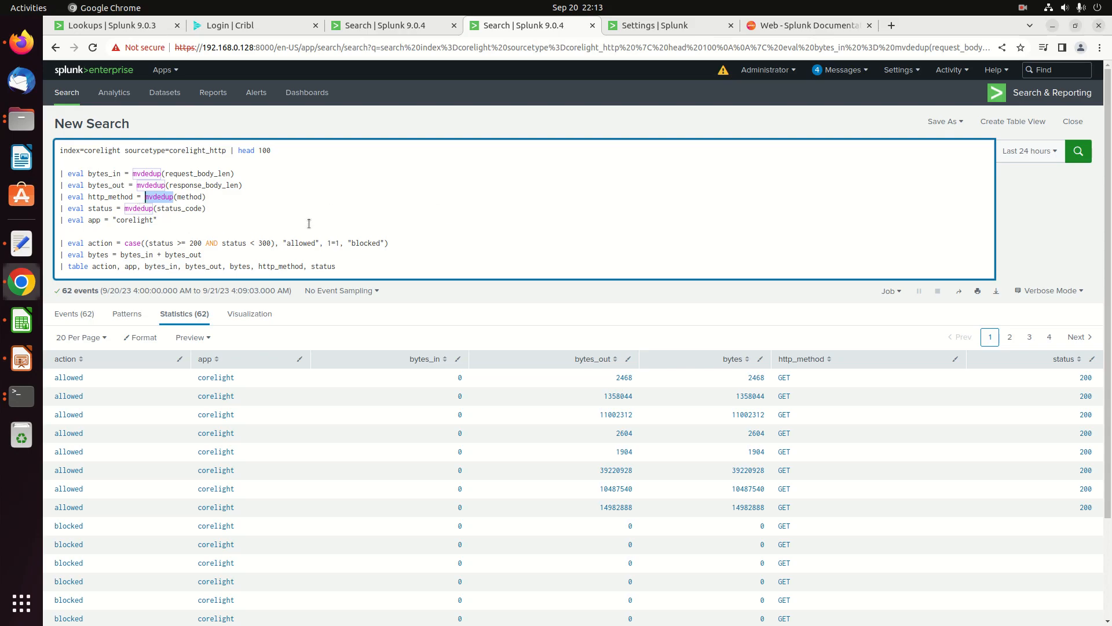
pyautogui.click(661, 26)
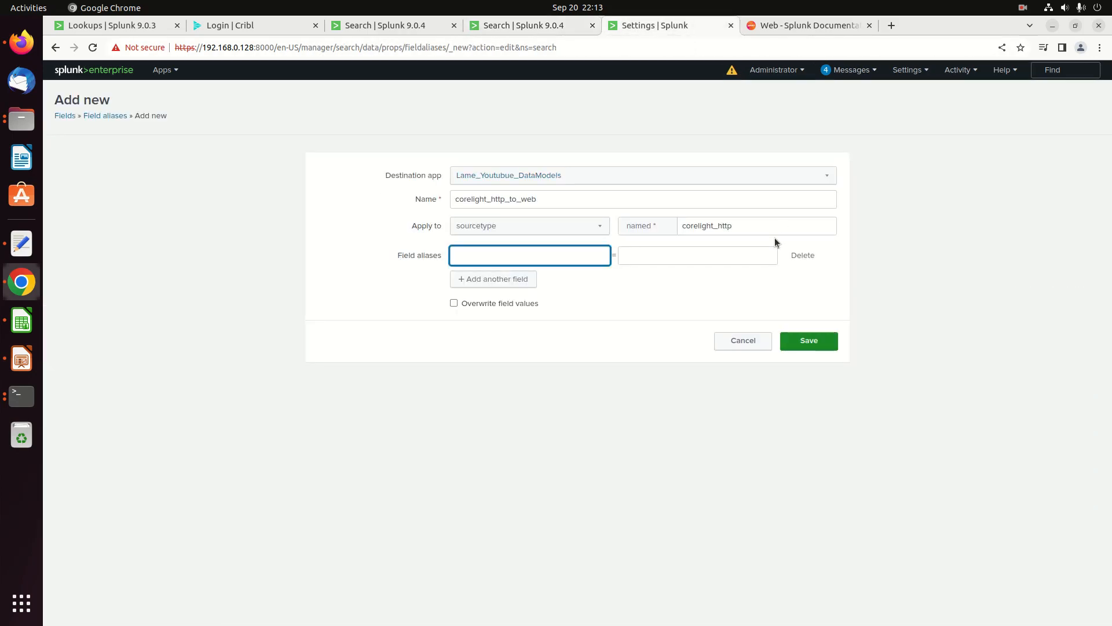
pyautogui.click(736, 336)
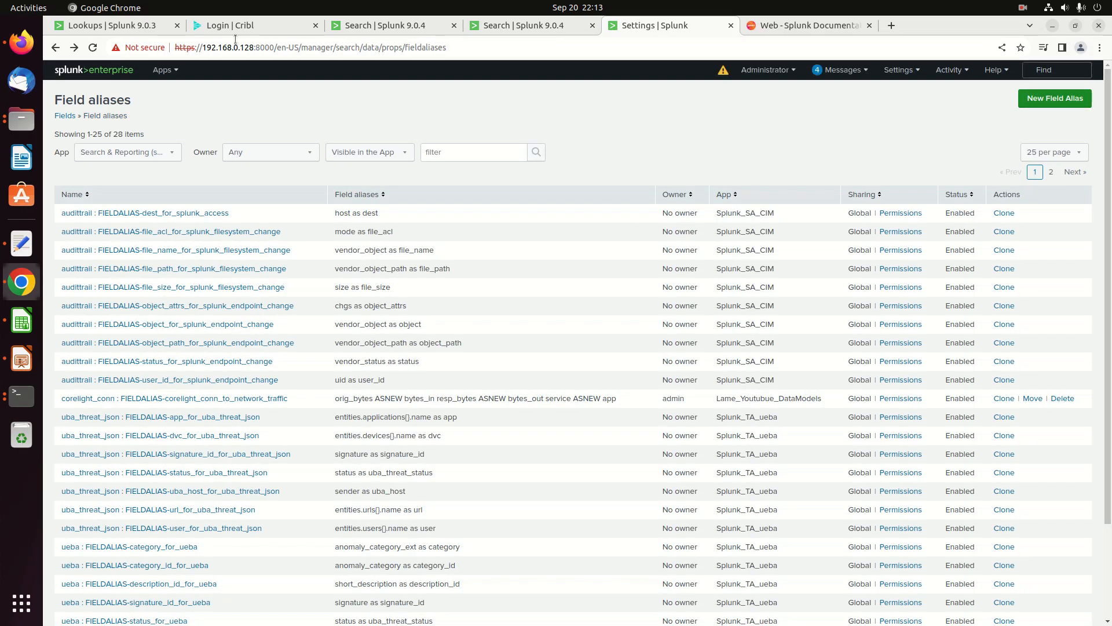
# Copy the table command from the eval test query, append it to the plain corelight_http search after a blank line, and run the search
pyautogui.click(354, 32)
pyautogui.click(489, 27)
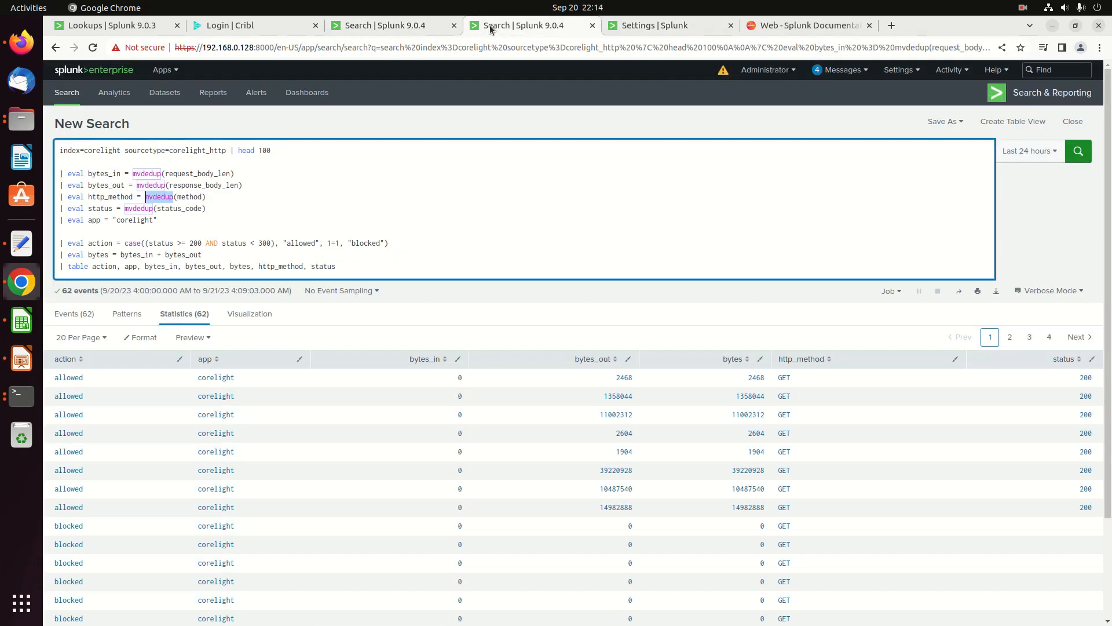
pyautogui.tripleClick(224, 267)
pyautogui.hotkey('ctrl', 'c')
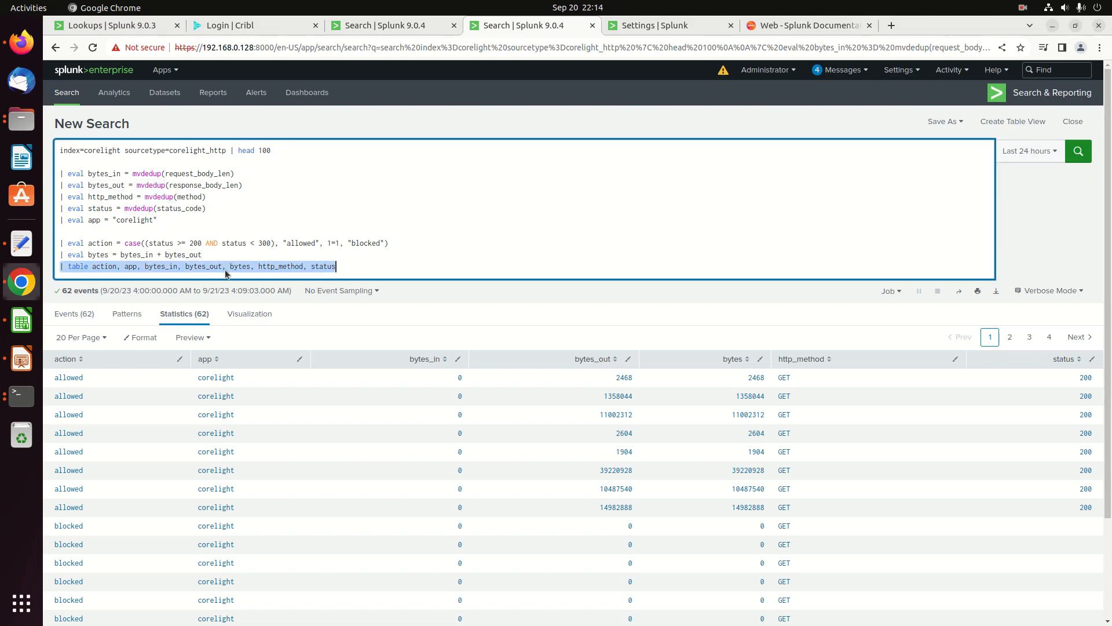
pyautogui.click(385, 32)
pyautogui.scroll(3, 298, 133)
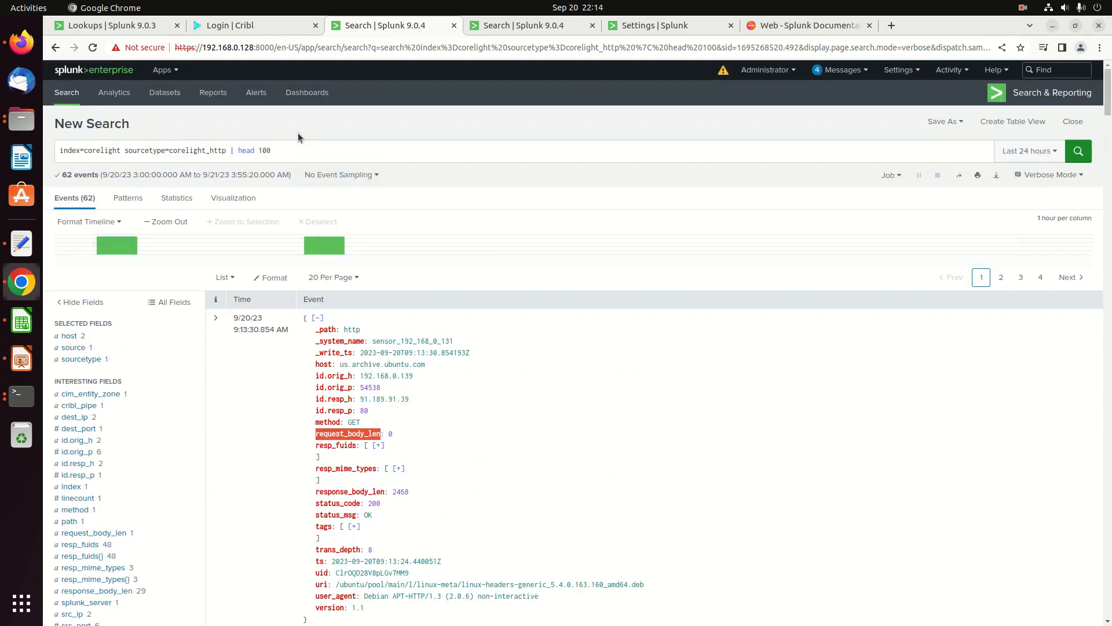
pyautogui.click(283, 151)
pyautogui.hotkey('shift', 'Return')
pyautogui.hotkey('shift', 'Return')
pyautogui.hotkey('ctrl', 'v')
pyautogui.press('Return')
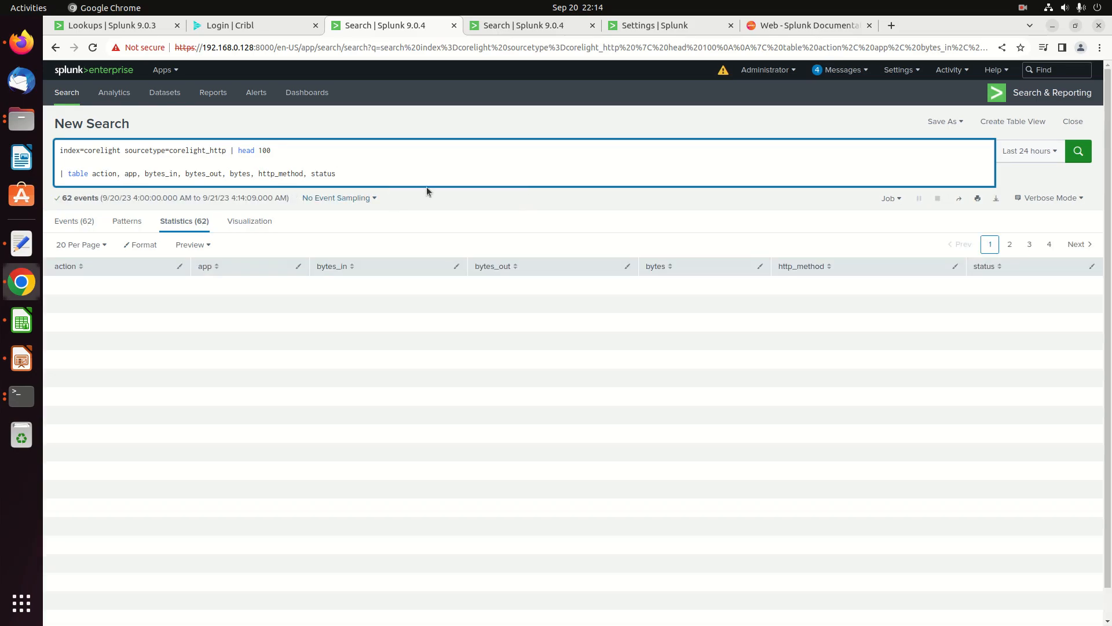
# Open the calculated fields list in the fields settings and start adding a new calculated field
pyautogui.click(646, 27)
pyautogui.click(898, 71)
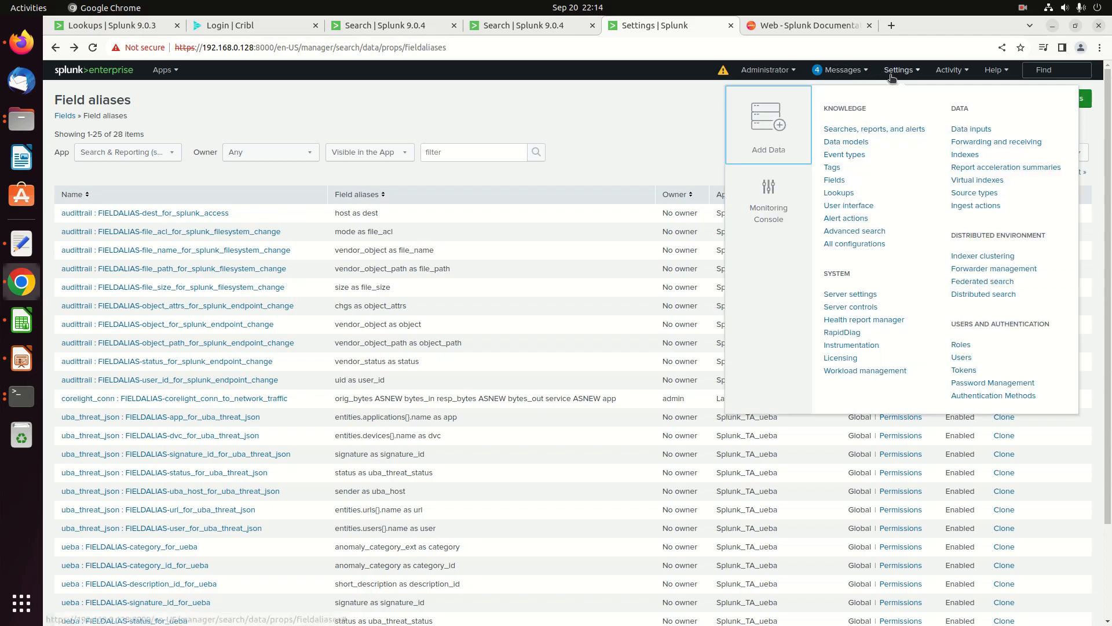
pyautogui.click(833, 181)
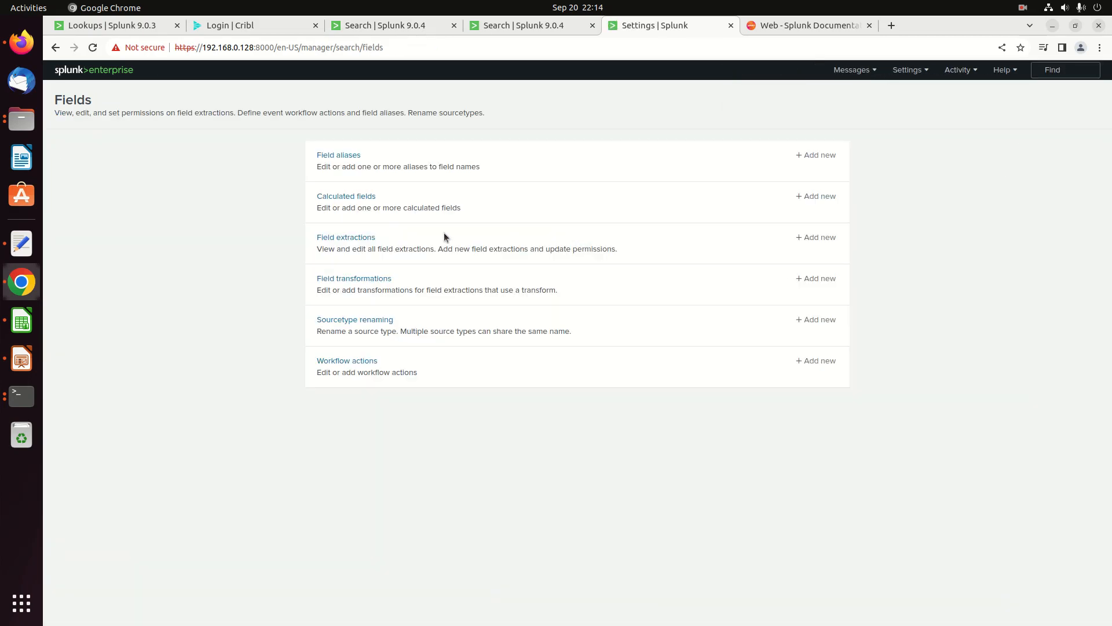
pyautogui.click(356, 242)
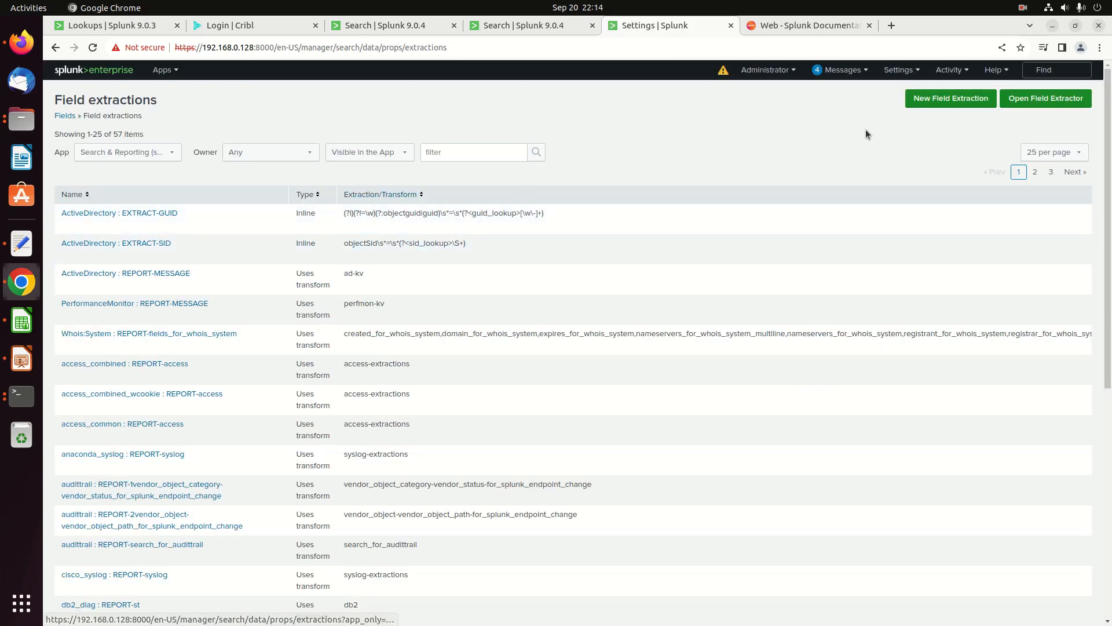
pyautogui.click(896, 70)
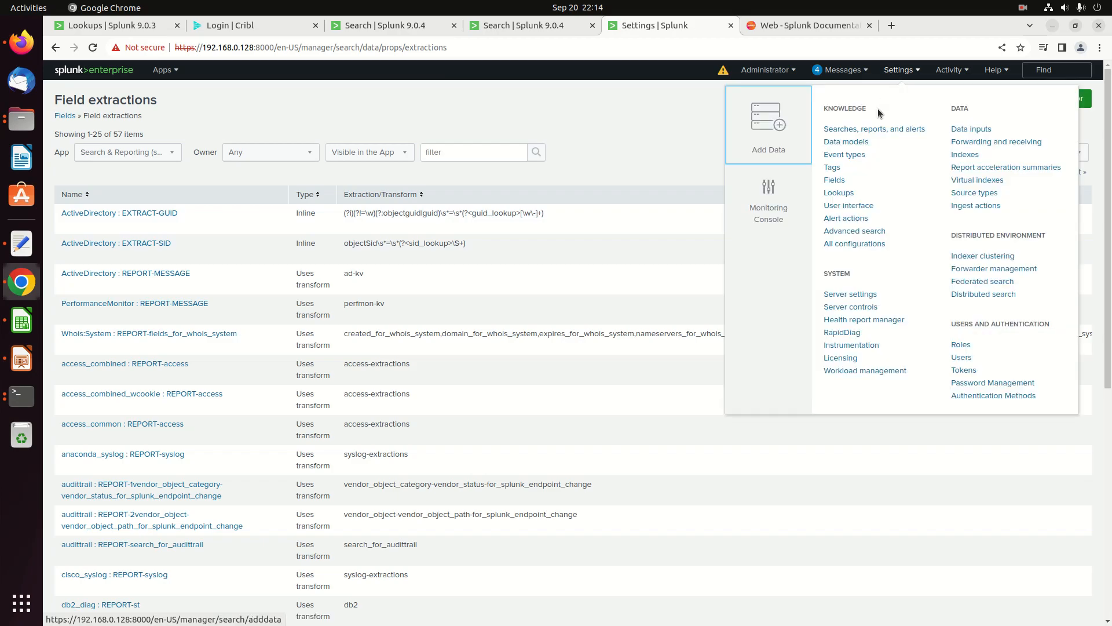
pyautogui.click(835, 180)
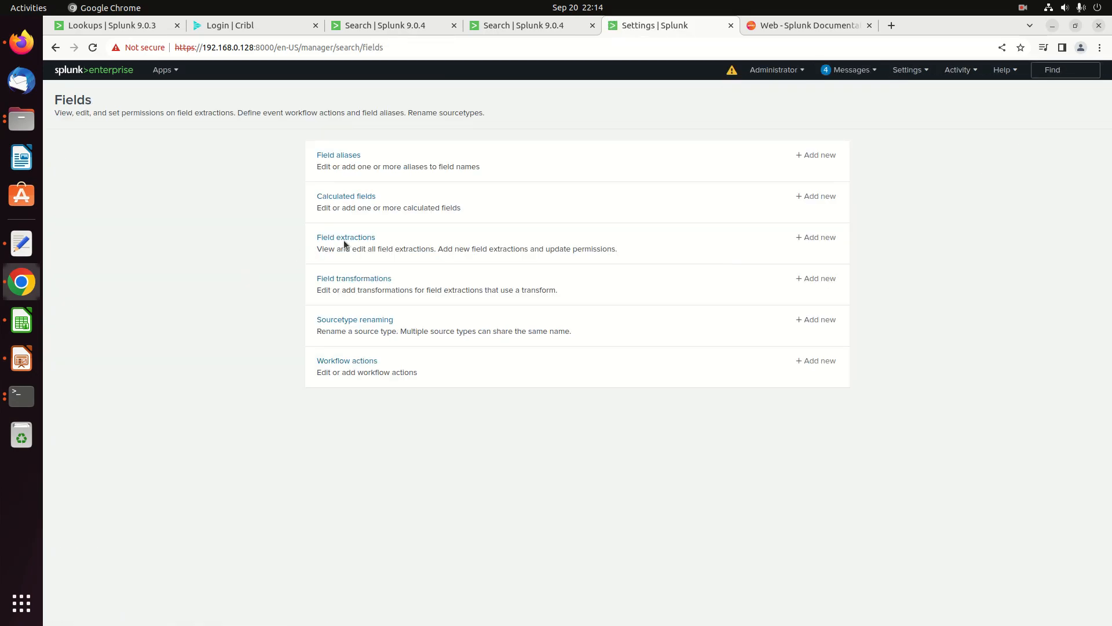
pyautogui.click(344, 197)
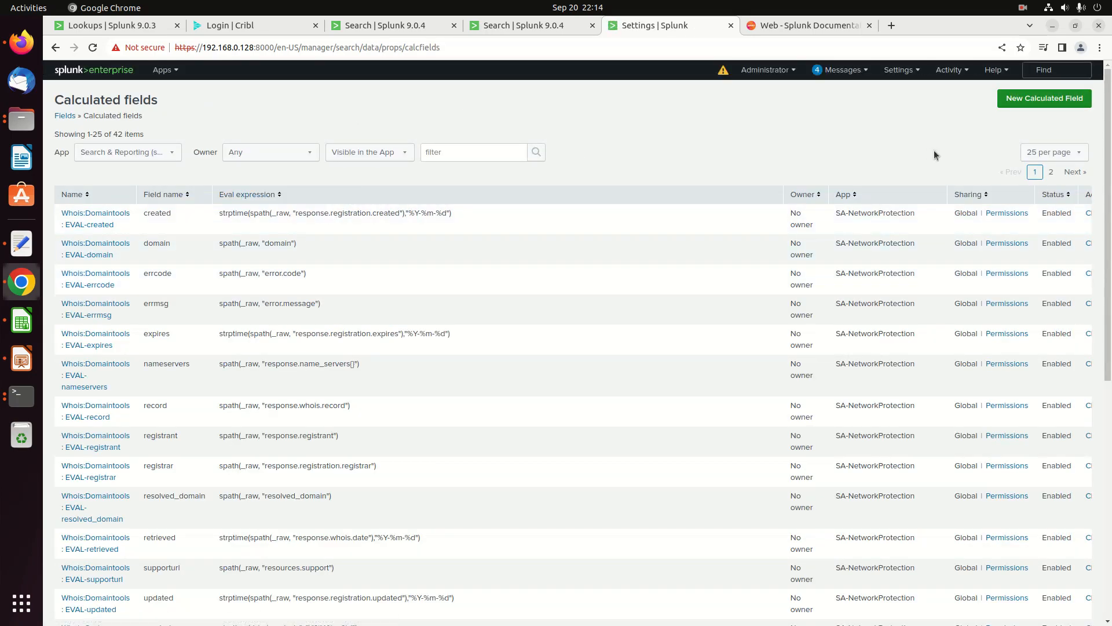
pyautogui.click(1062, 106)
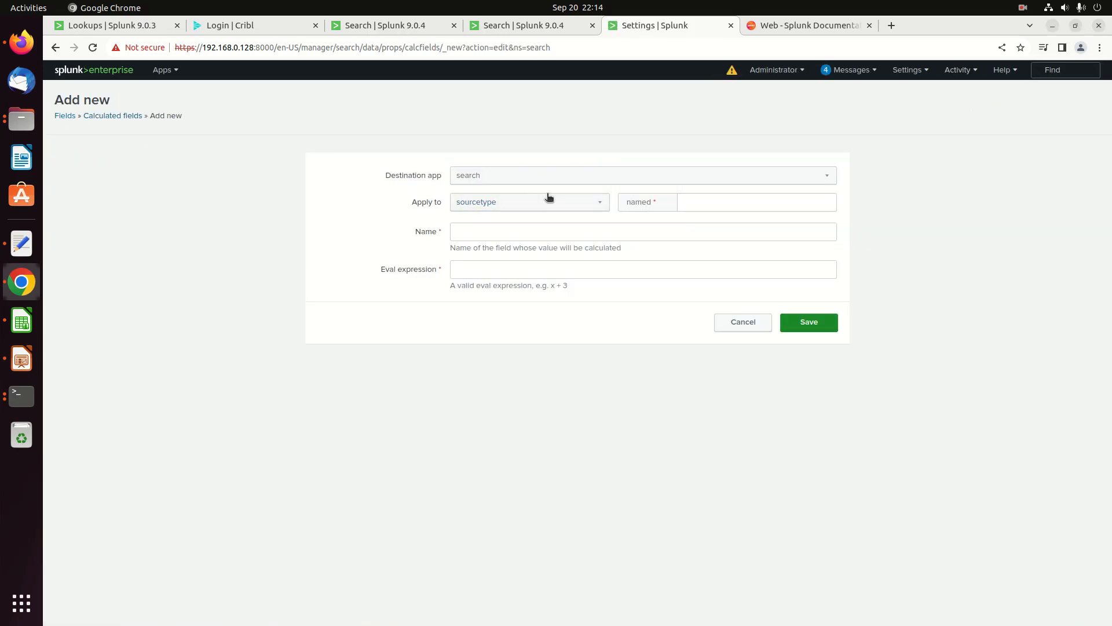
# Set the new calculated field's destination app to Lame_Youtubue_DataModels and apply it to the sourcetype corelight_http
pyautogui.click(591, 173)
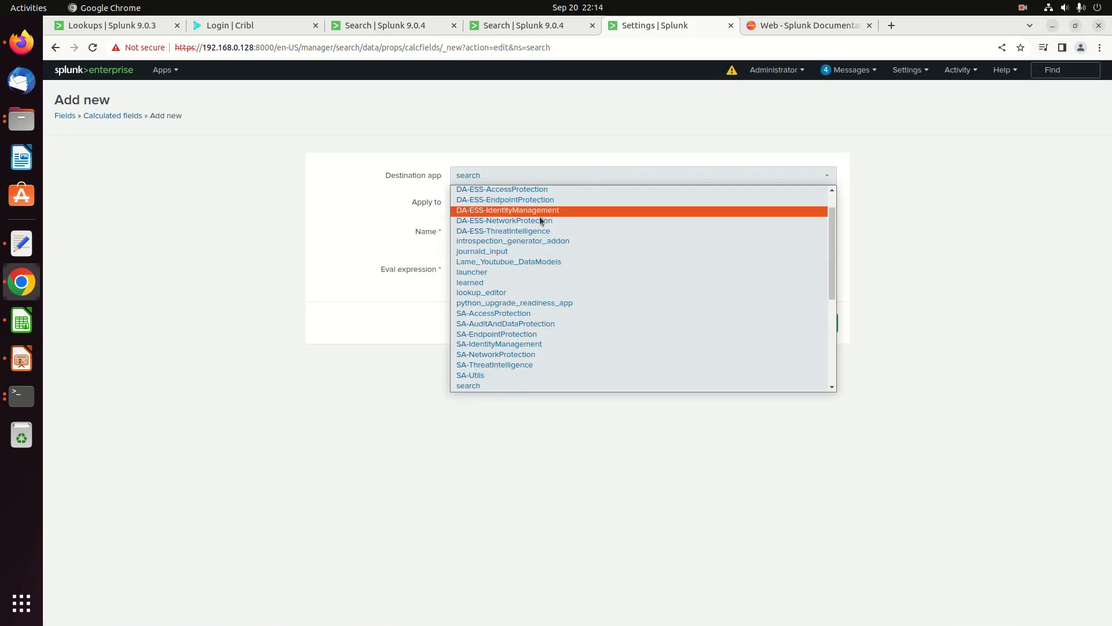
pyautogui.click(497, 264)
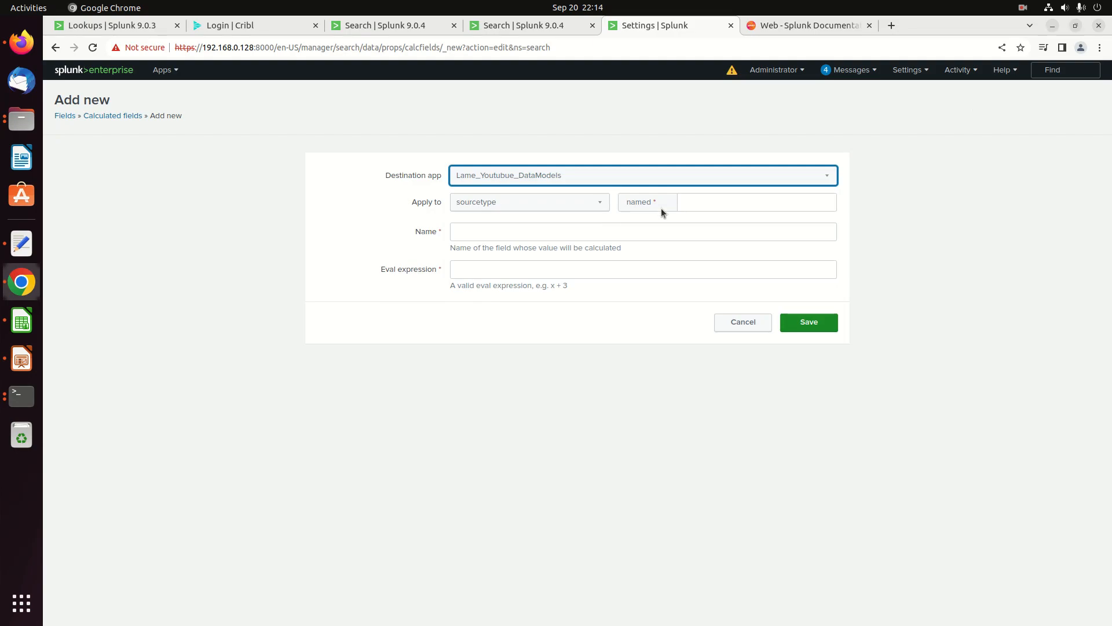
pyautogui.click(693, 201)
pyautogui.write('co')
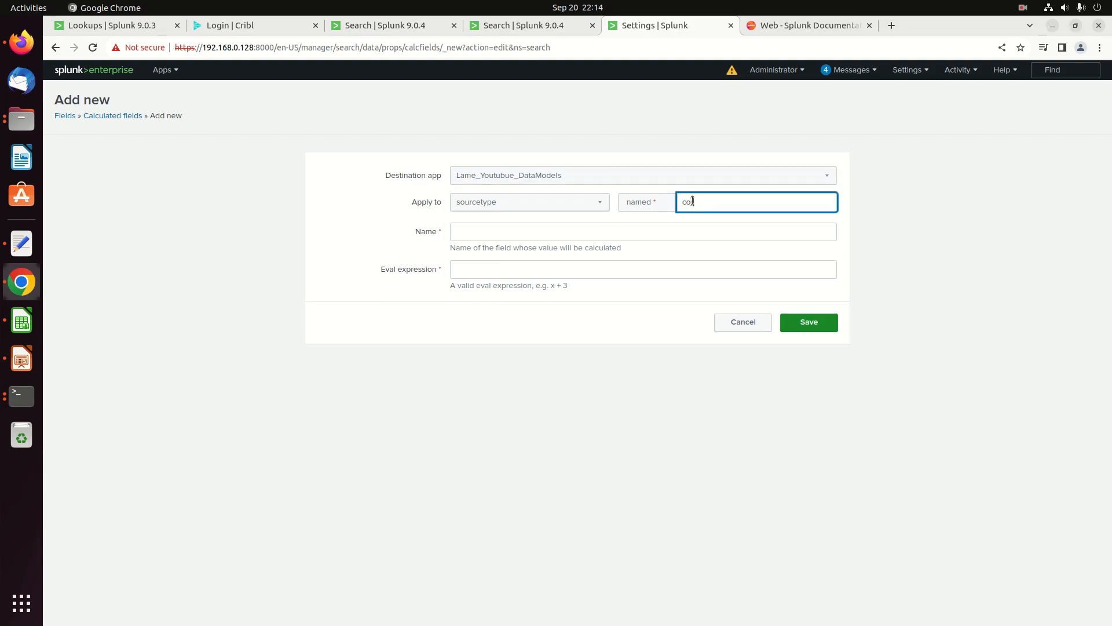
pyautogui.write('relight_http')
pyautogui.press('Tab')
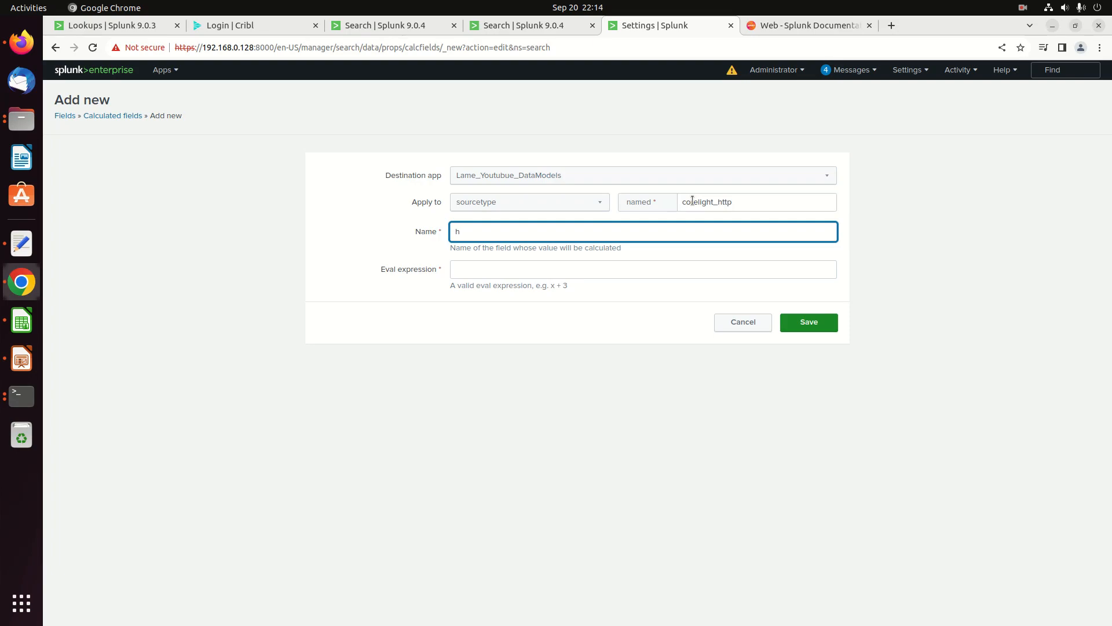
# Name the calculated field http_method, matching the field name used in the eval test query
pyautogui.write('http_referrer')
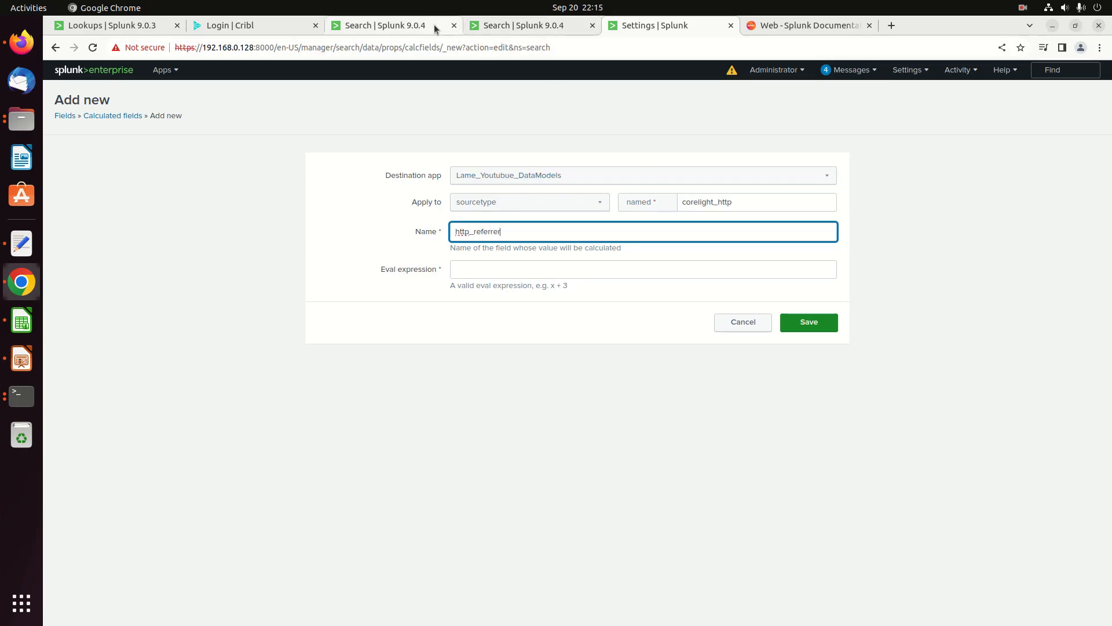
pyautogui.click(489, 25)
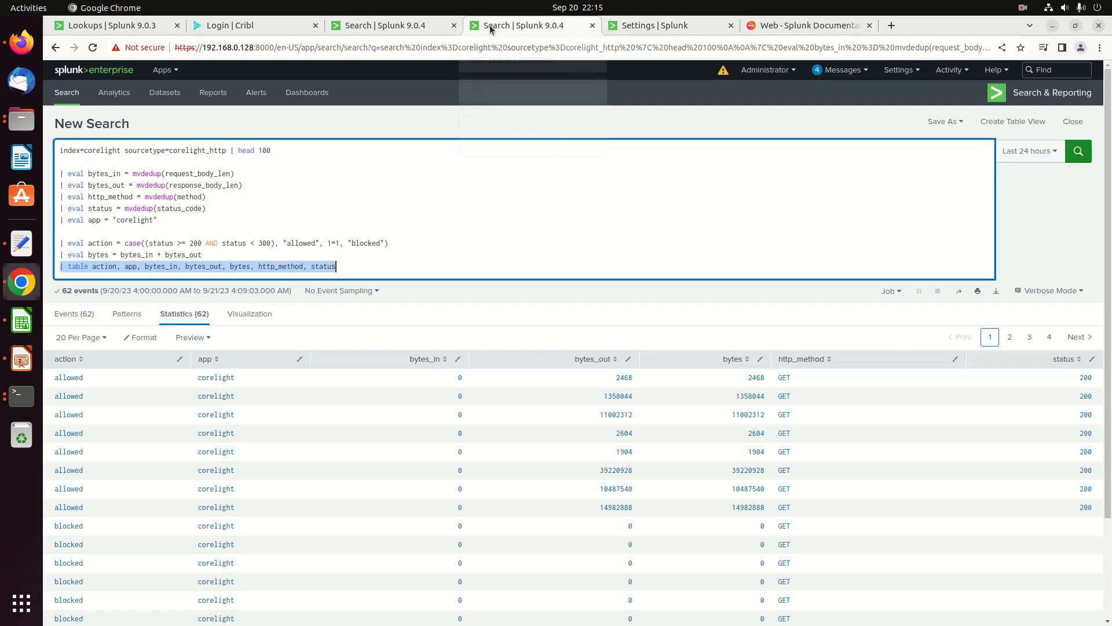
pyautogui.doubleClick(113, 197)
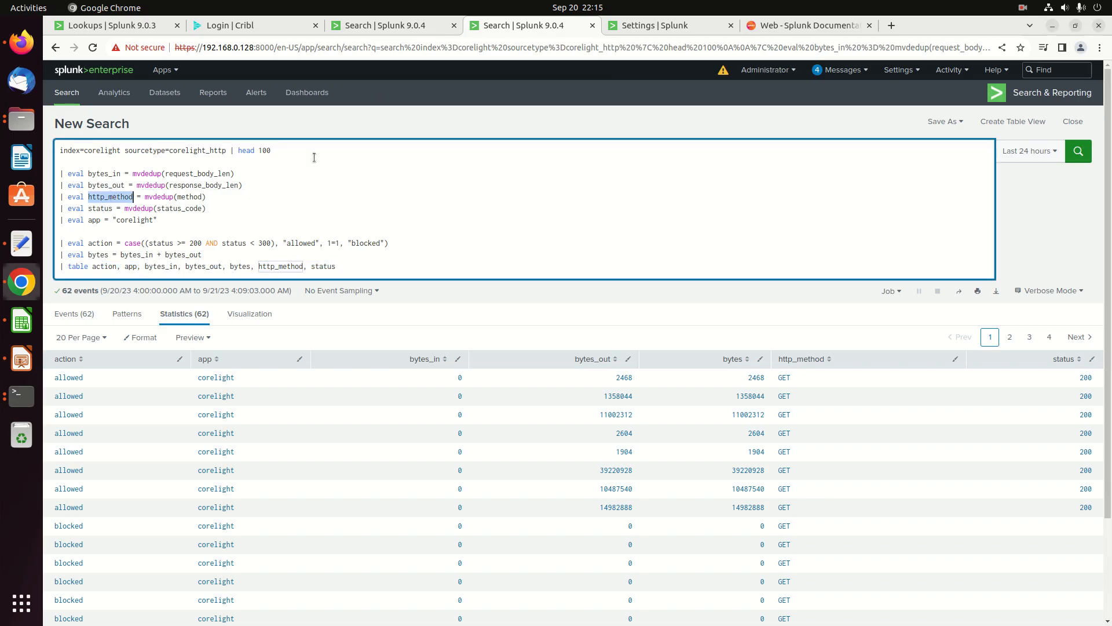
pyautogui.click(637, 32)
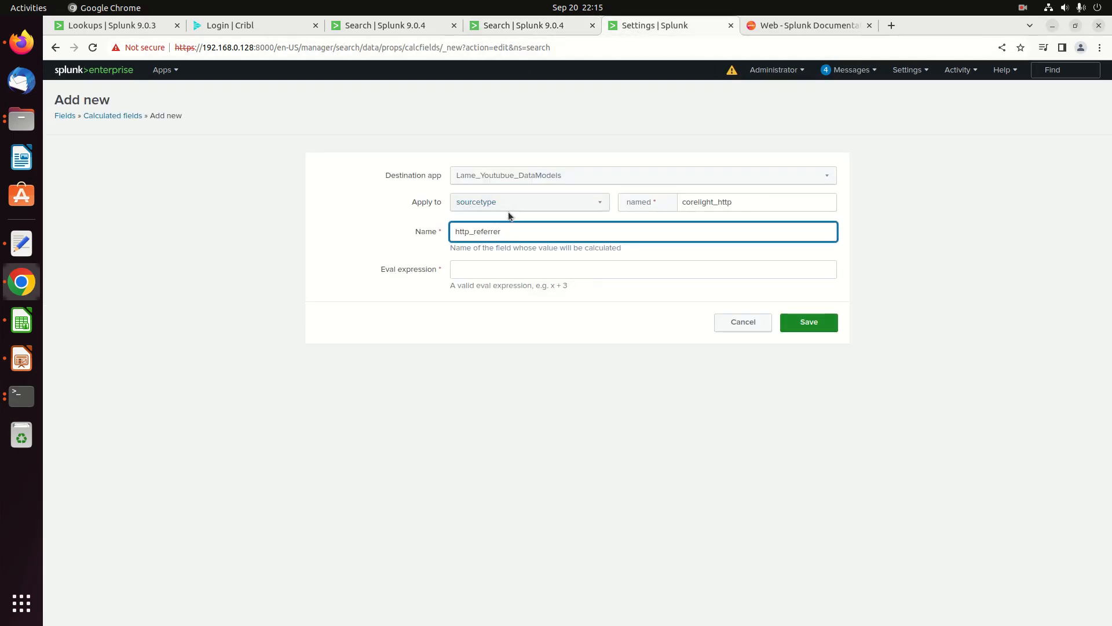
pyautogui.doubleClick(486, 232)
pyautogui.click(495, 265)
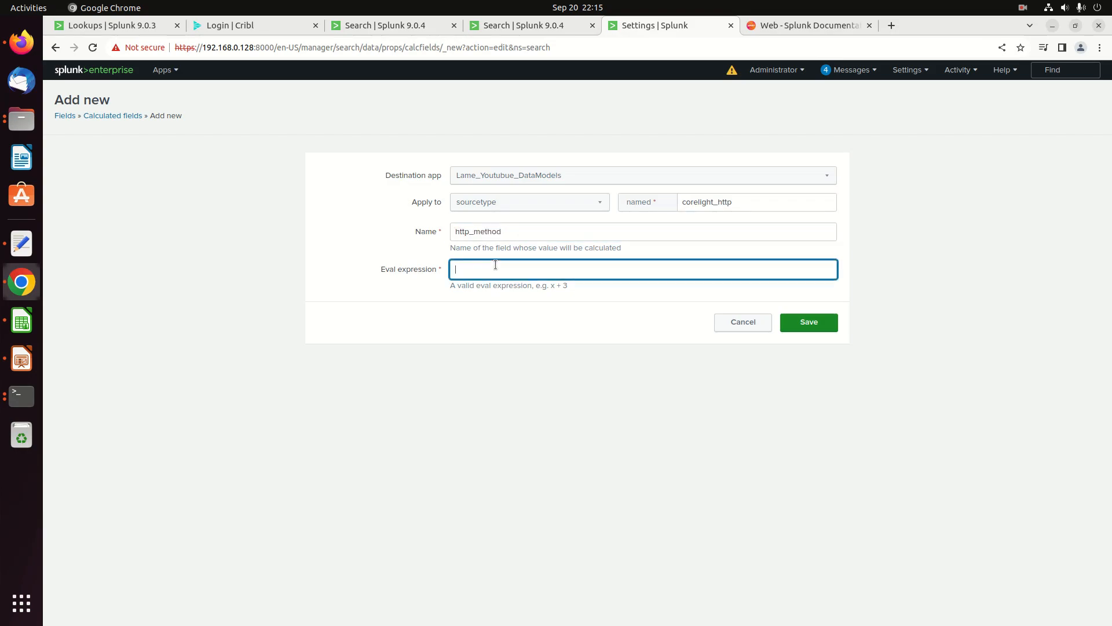
# Enter mvdedup(method) as the http_method eval expression, check it against the test query, and save the field
pyautogui.write('mvdedup(method')
pyautogui.click(496, 26)
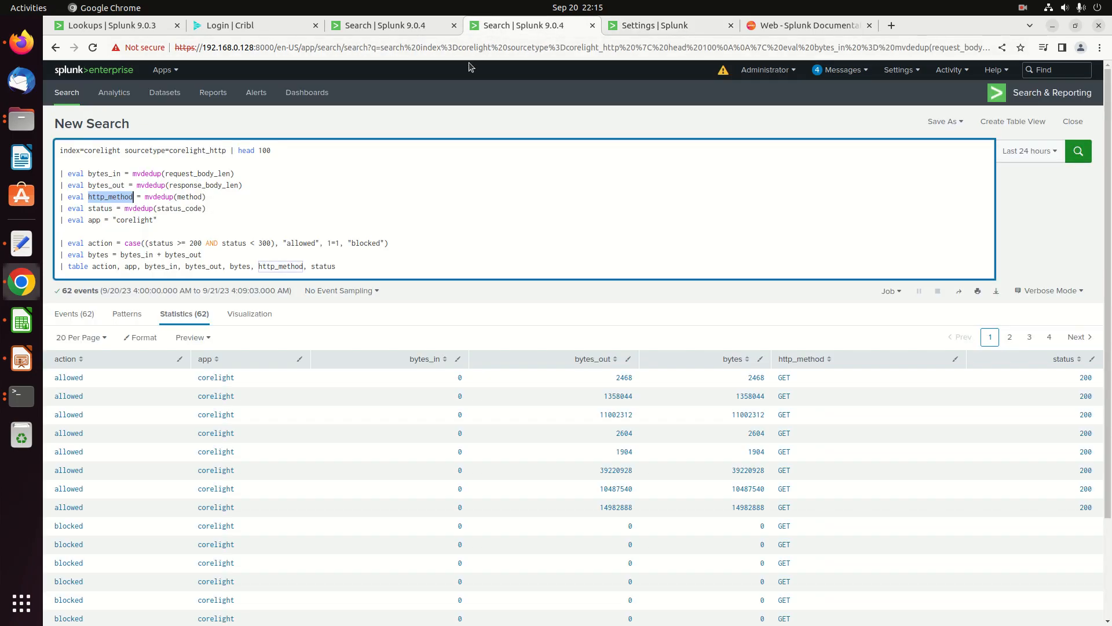
pyautogui.click(652, 26)
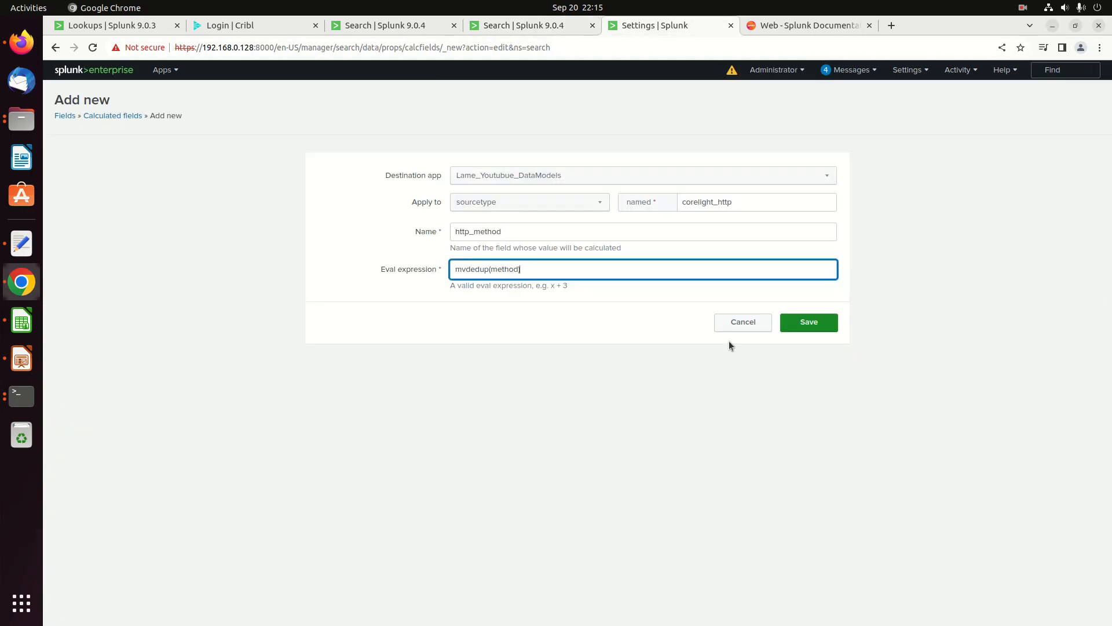
pyautogui.click(814, 323)
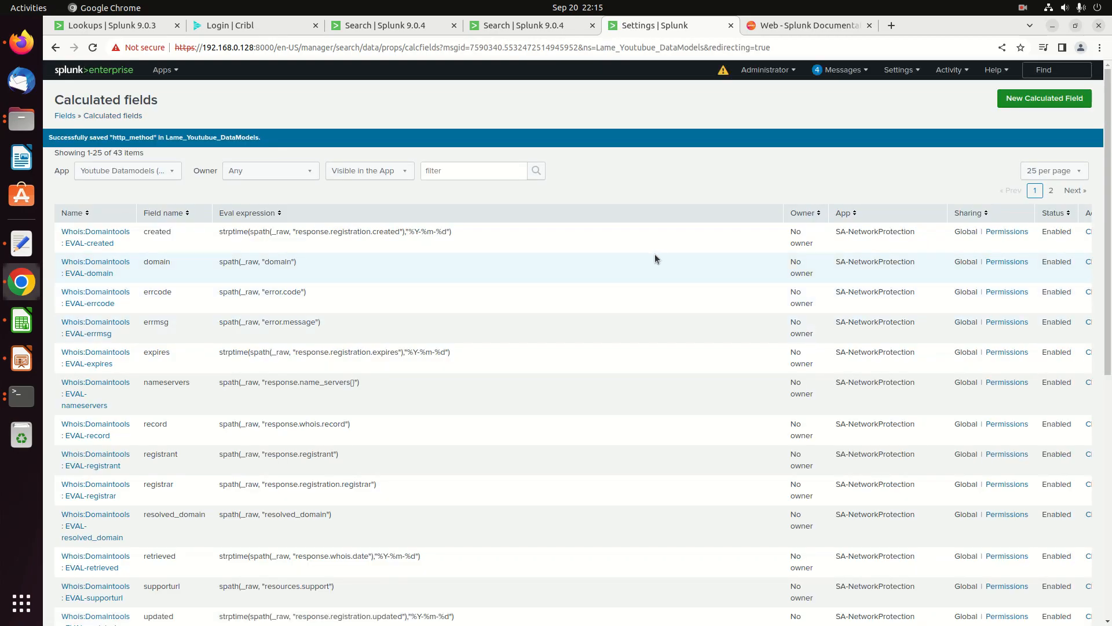
# Sort the calculated fields by app and share corelight_http's http_method with all apps, granting read to Everyone and write to admin
pyautogui.click(148, 172)
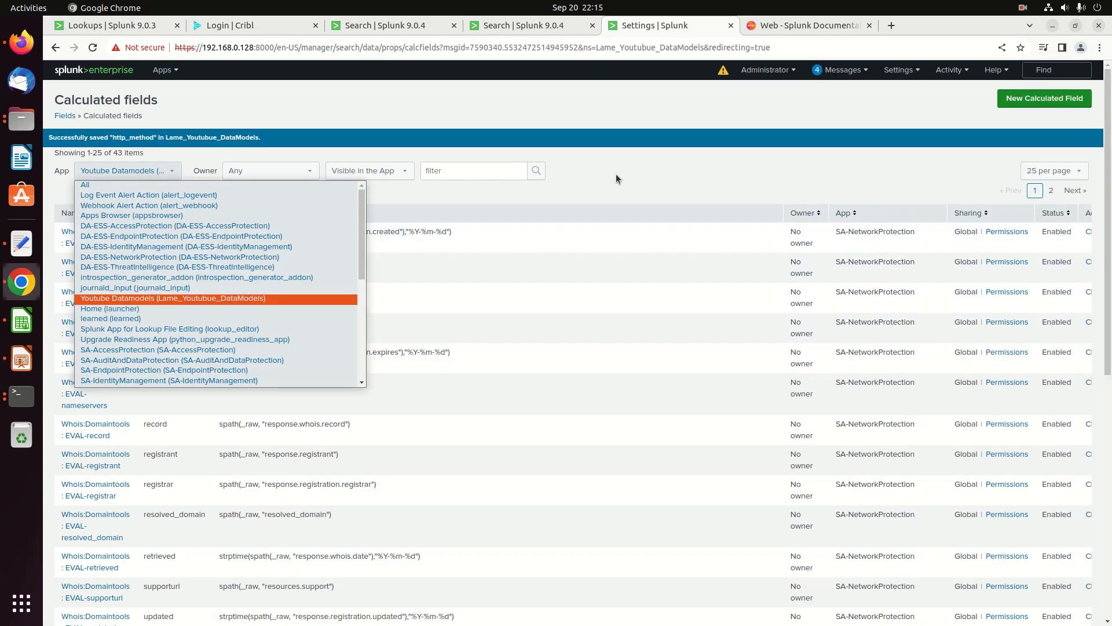
pyautogui.click(853, 226)
pyautogui.click(844, 213)
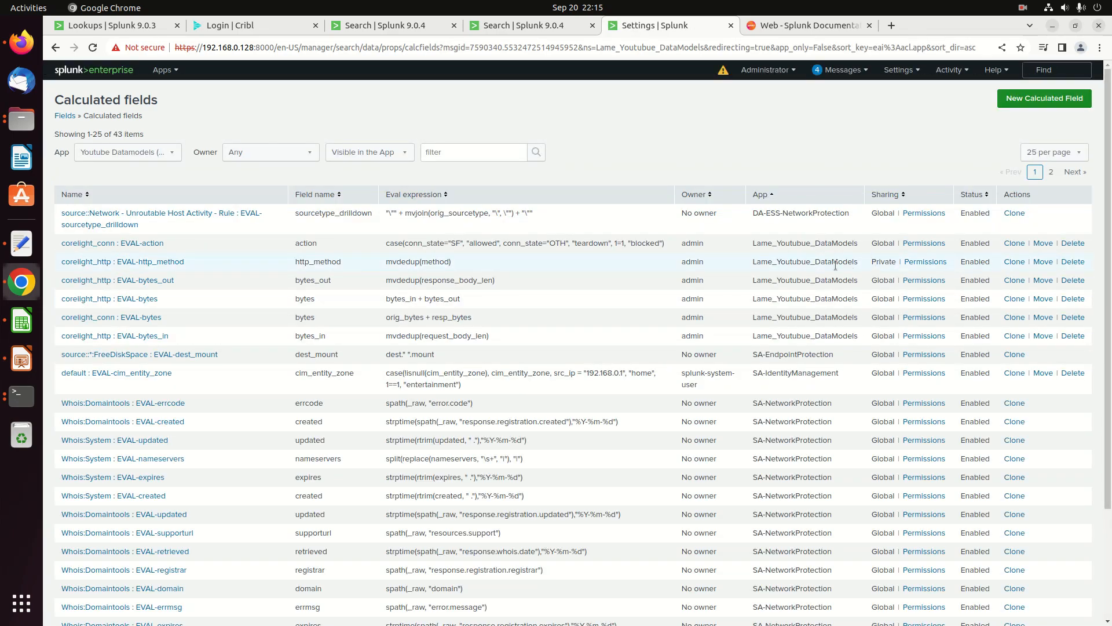
pyautogui.click(923, 261)
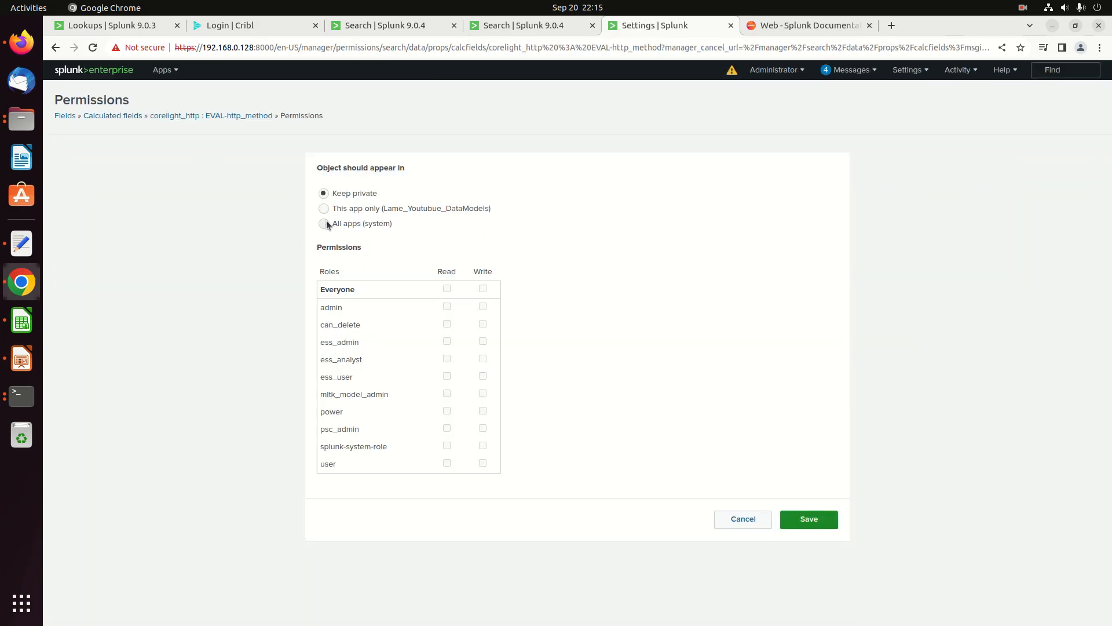
pyautogui.click(323, 224)
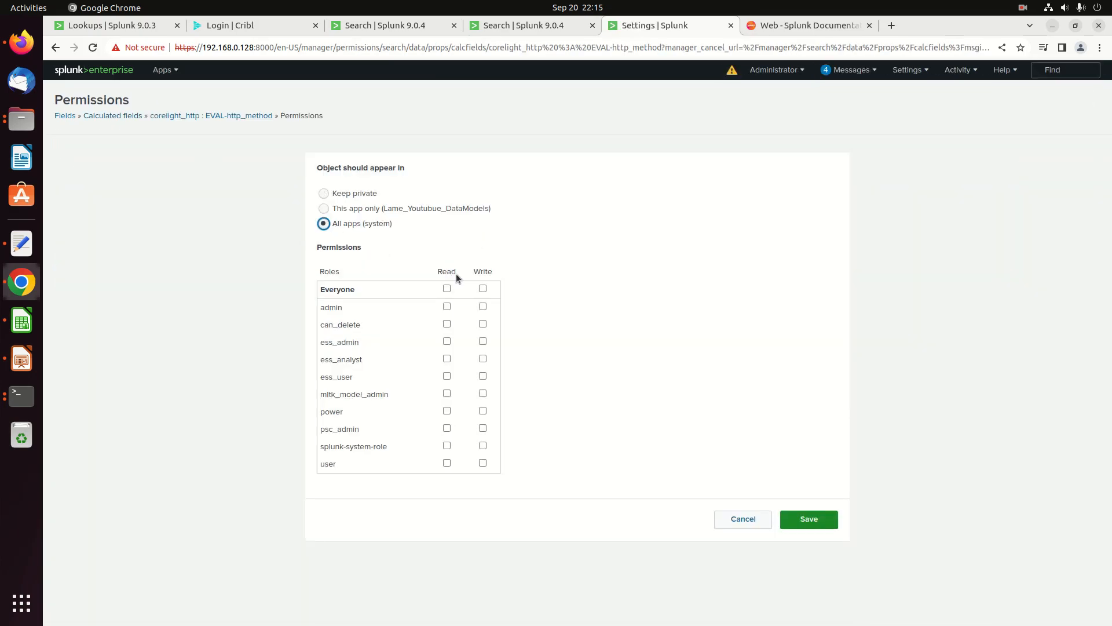
pyautogui.click(447, 288)
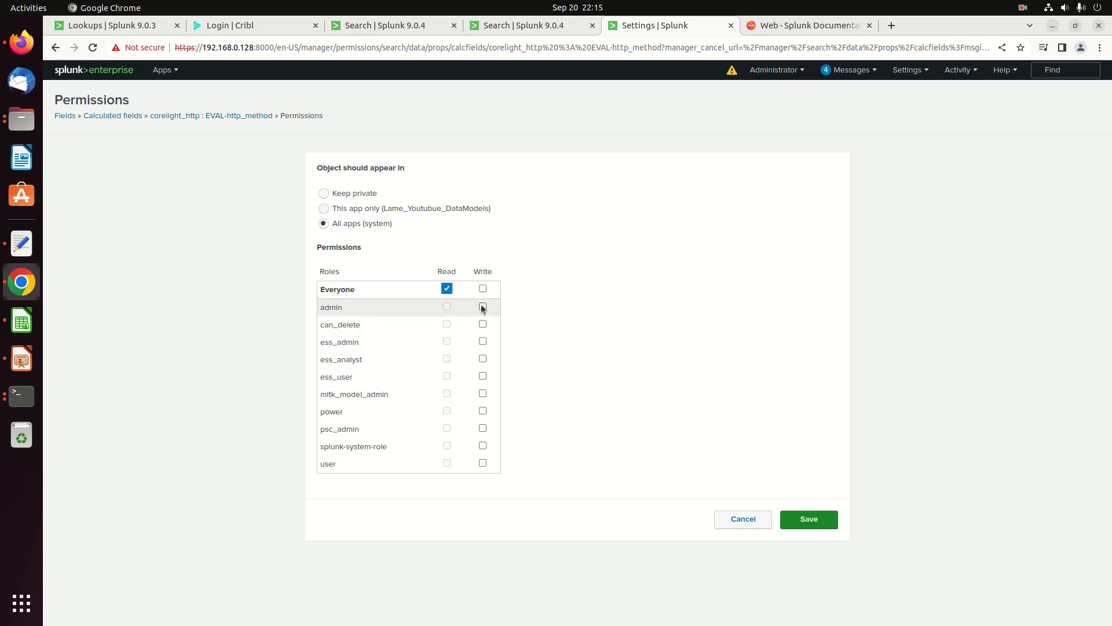
pyautogui.click(482, 307)
pyautogui.click(810, 519)
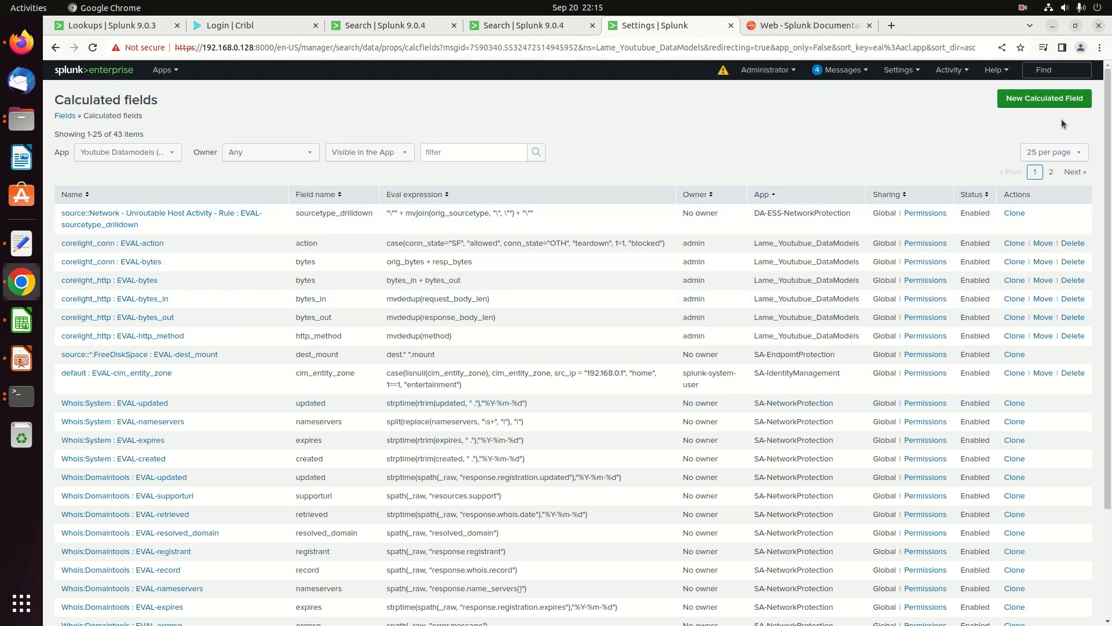
# Copy the action assignment with its case expression from the eval test query and return to the new calculated field form
pyautogui.click(510, 29)
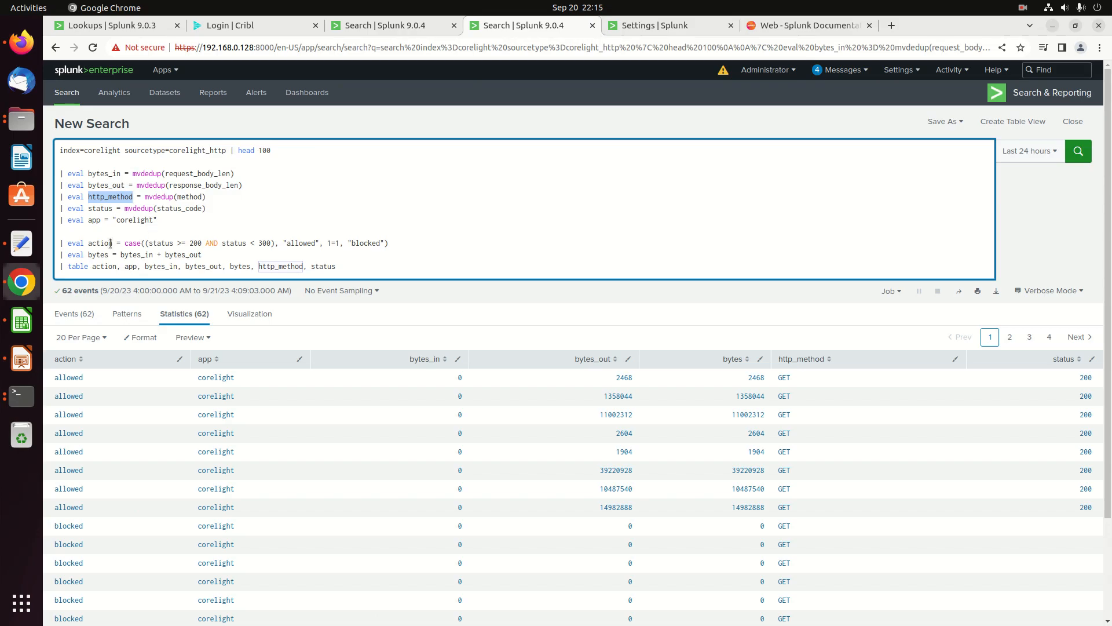
pyautogui.moveTo(89, 243); pyautogui.dragTo(427, 241)
pyautogui.hotkey('ctrl', 'c')
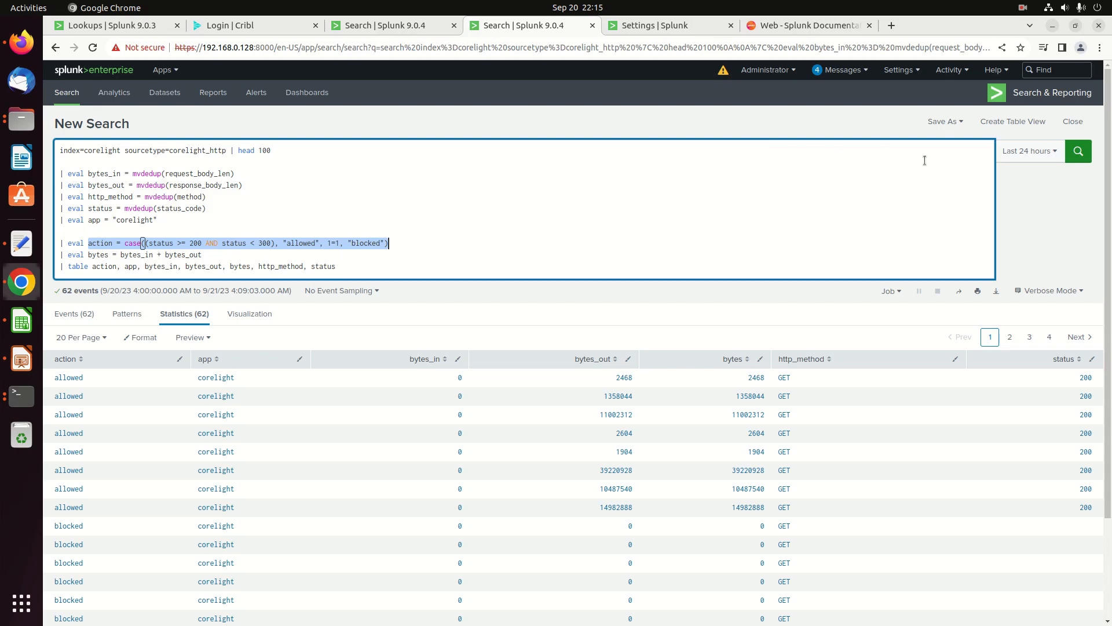
pyautogui.click(645, 28)
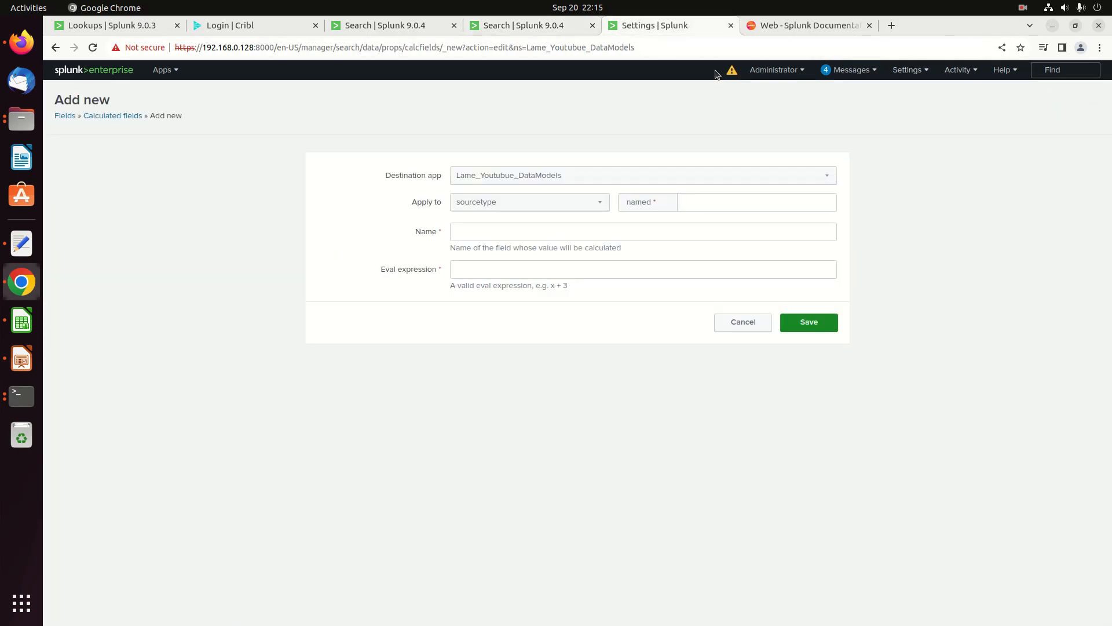
# Apply the new calculated field to the sourcetype corelgiht_http and paste the copied action assignment as its eval expression
pyautogui.click(714, 202)
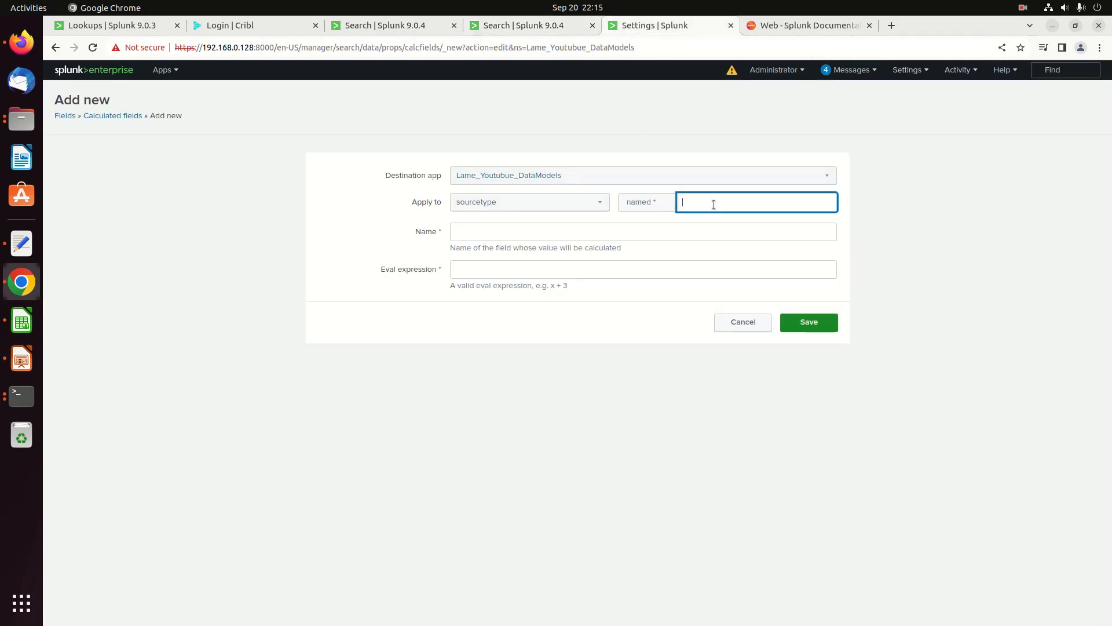
pyautogui.write('corelgiht_http')
pyautogui.press('Tab')
pyautogui.hotkey('ctrl', 'v')
pyautogui.hotkey('ctrl', 'a')
pyautogui.press('BackSpace')
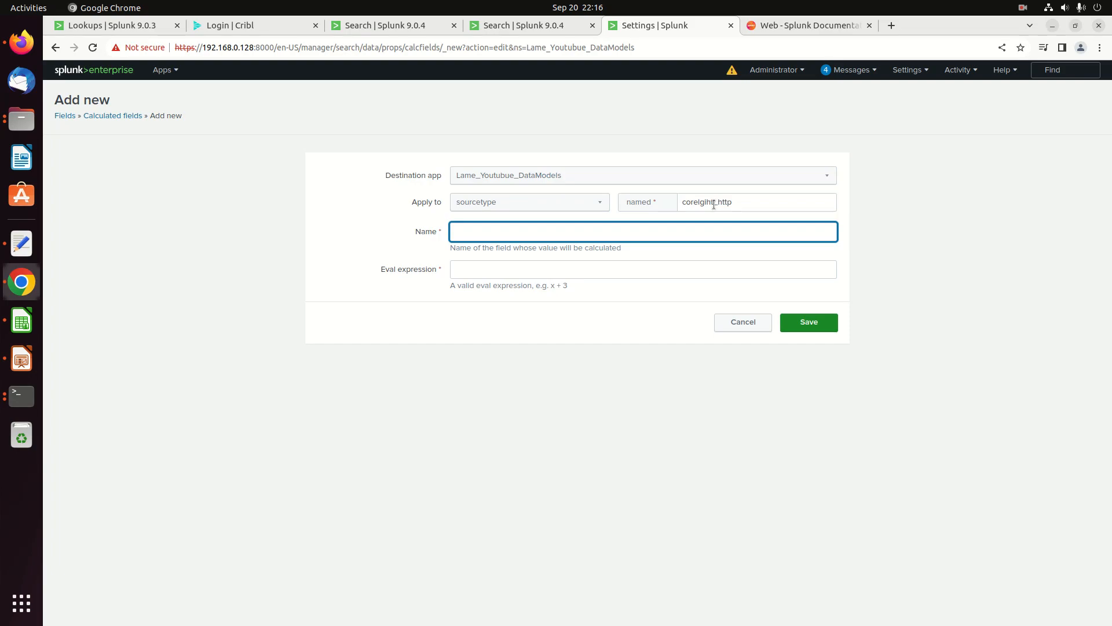
pyautogui.press('Tab')
pyautogui.hotkey('ctrl', 'v')
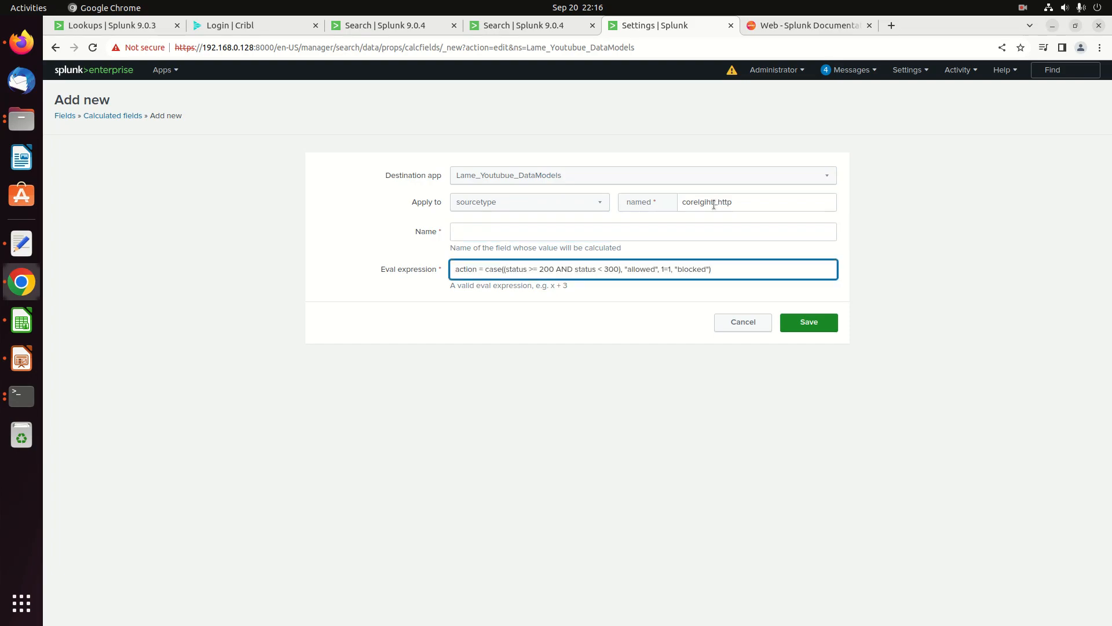
# Name the field action, remove the leading "action =" so the eval expression starts with case, and save the calculated field
pyautogui.click(582, 244)
pyautogui.click(576, 230)
pyautogui.write('action')
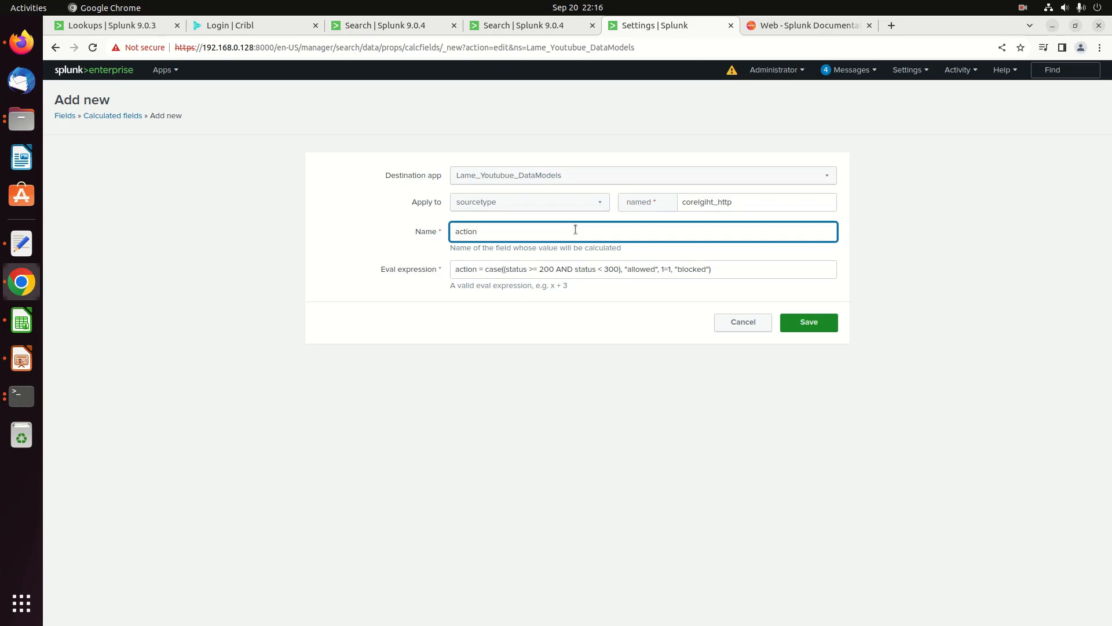
pyautogui.moveTo(485, 270); pyautogui.dragTo(451, 273)
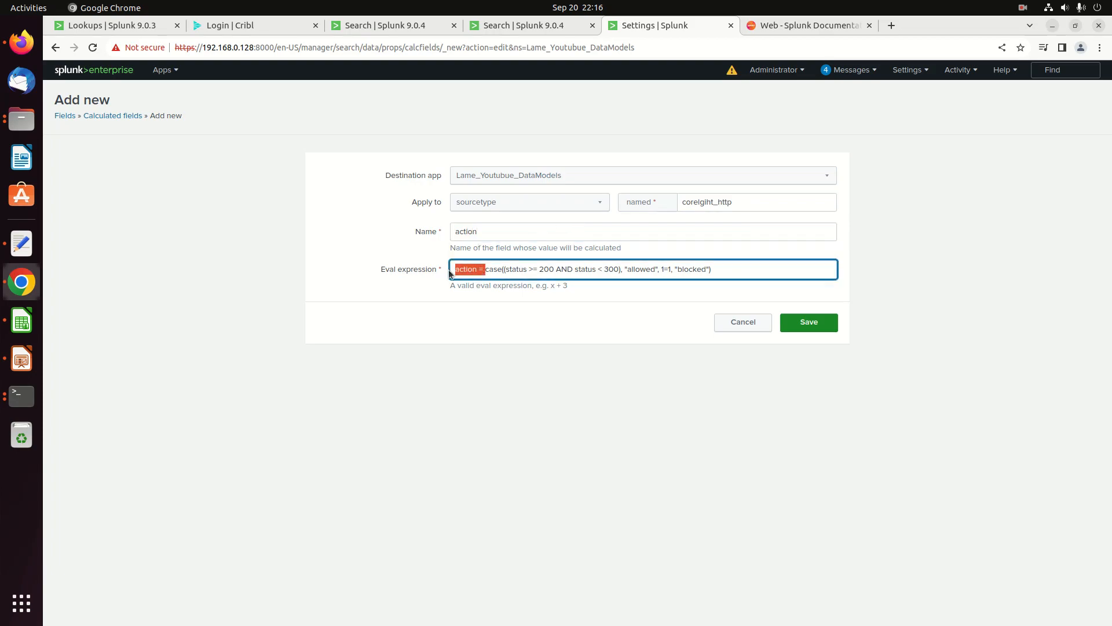
pyautogui.press('BackSpace')
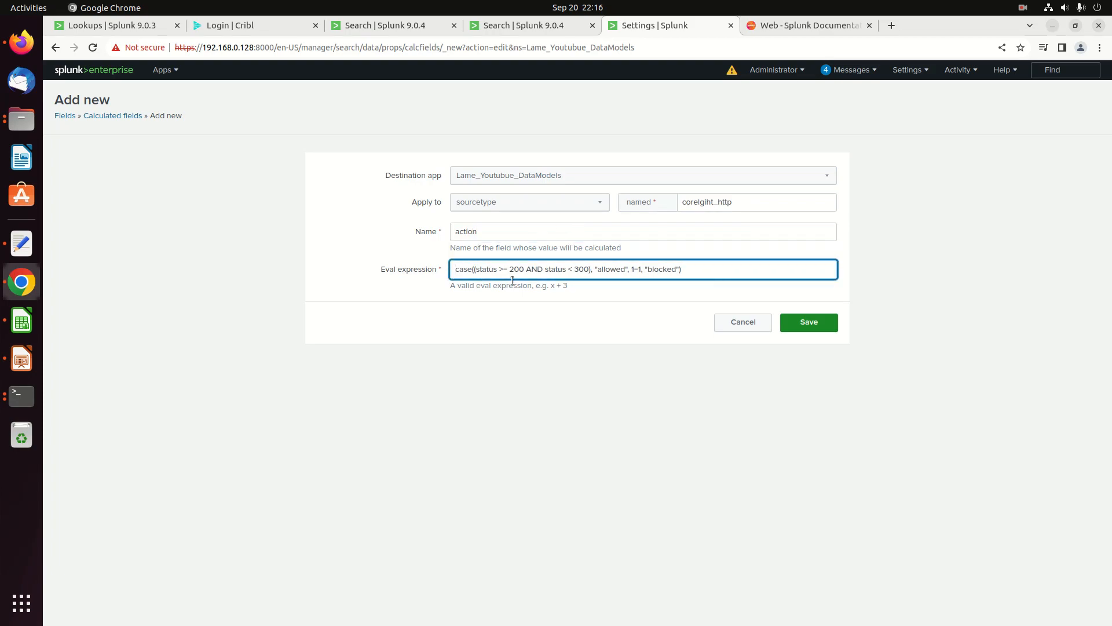
pyautogui.click(792, 319)
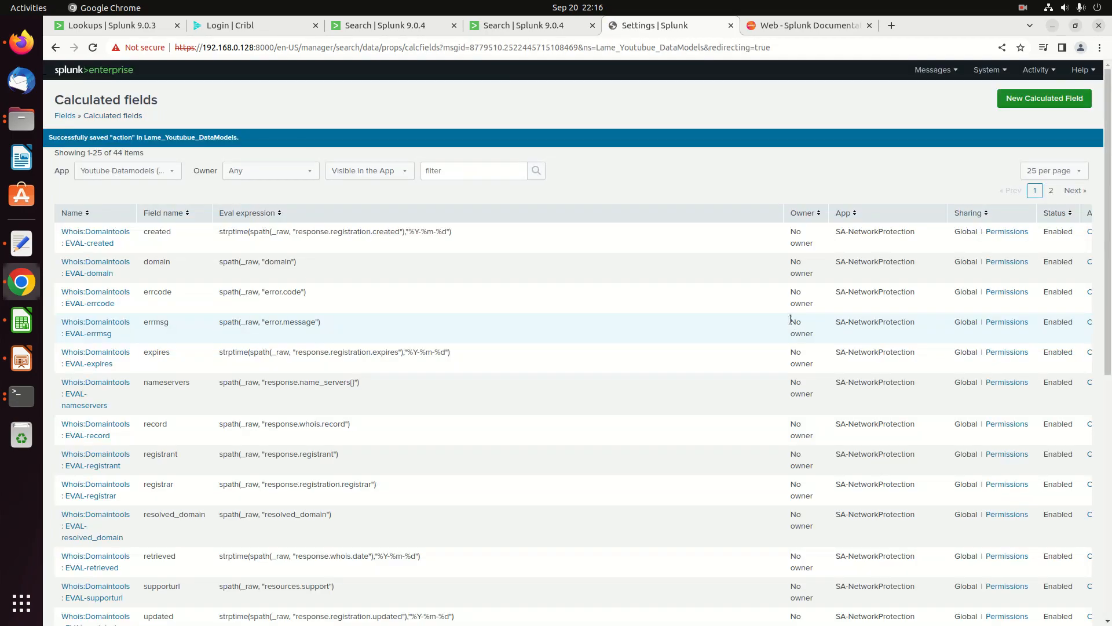
# Sort the calculated fields by app and share corelgiht_http's action with all apps, granting read to Everyone and write to admin
pyautogui.click(846, 214)
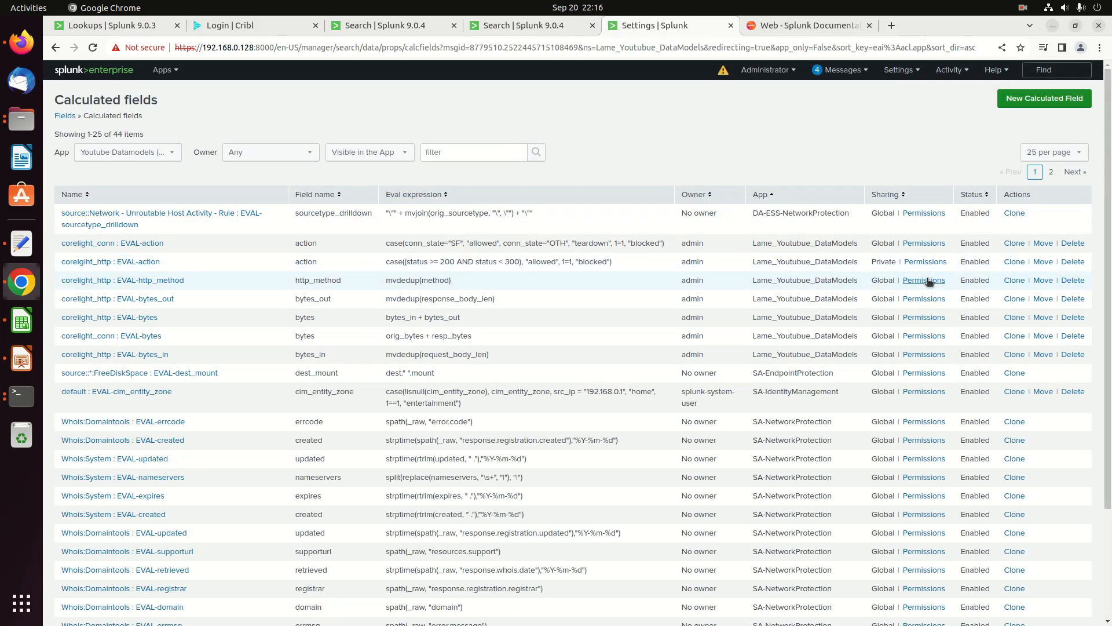
pyautogui.click(926, 262)
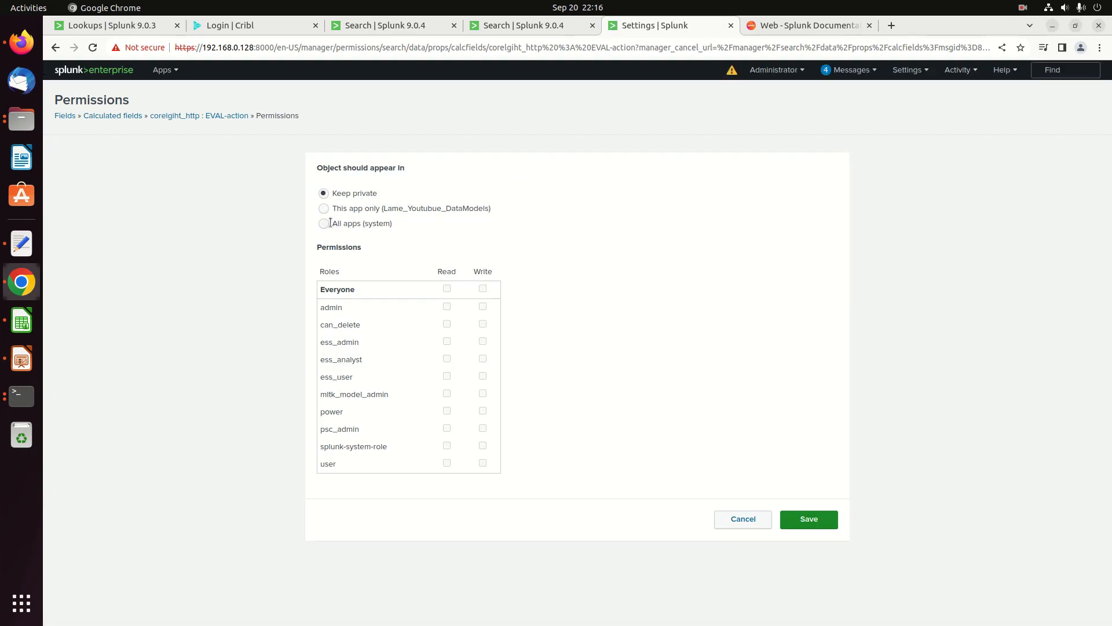
pyautogui.click(324, 224)
pyautogui.click(447, 289)
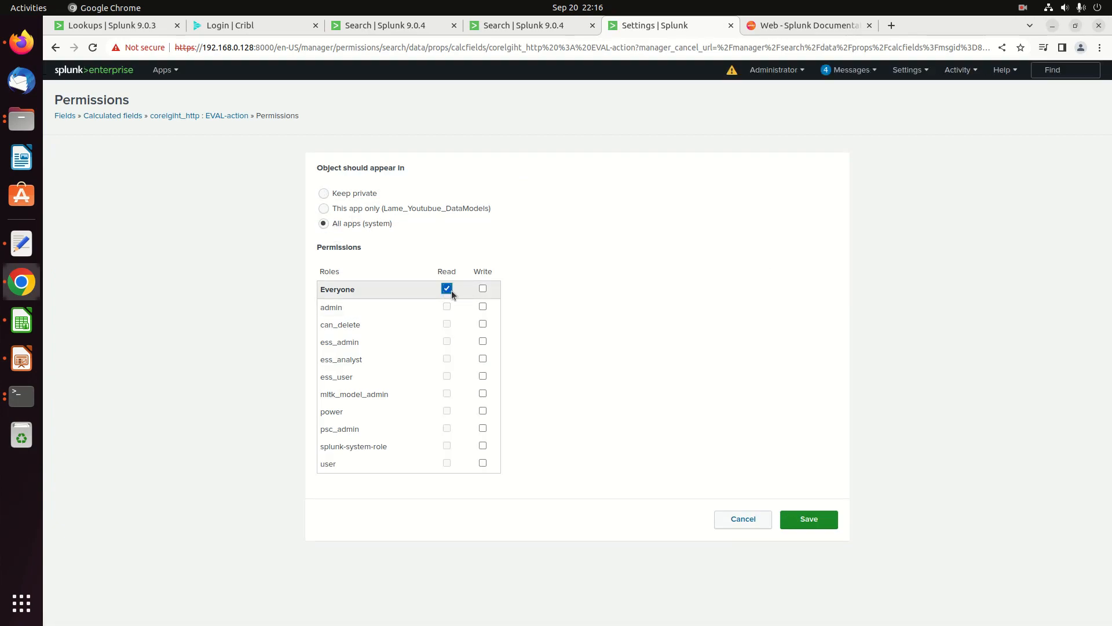
pyautogui.click(483, 306)
pyautogui.click(825, 521)
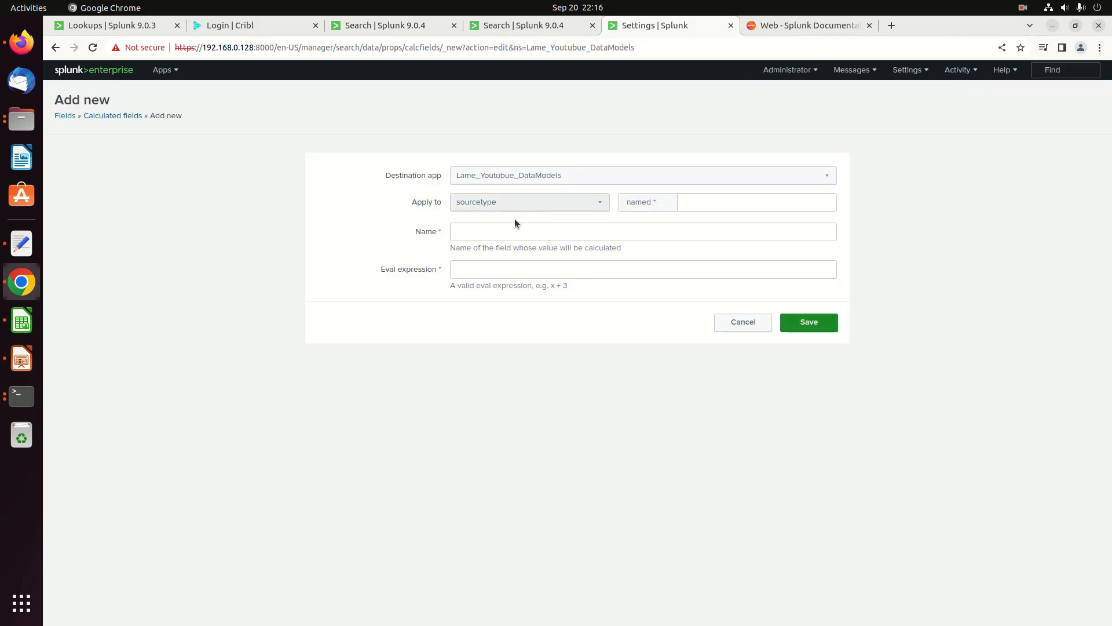
# Create and save a calculated field named app for sourcetype corelight_http with the eval expression "corelight", checking it against the eval test query
pyautogui.click(484, 227)
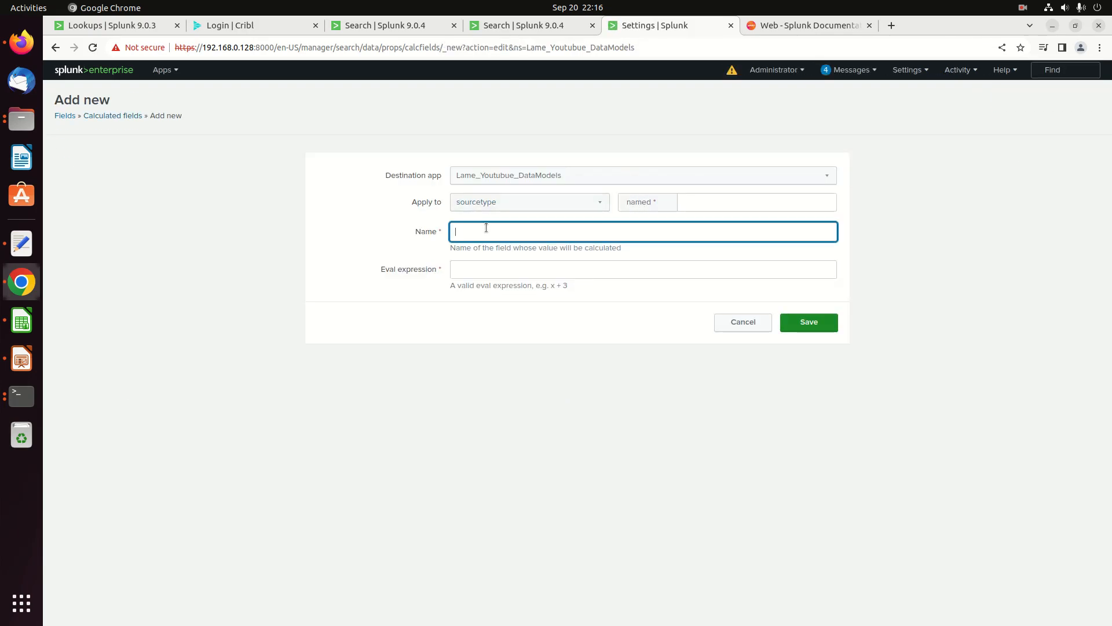
pyautogui.click(778, 202)
pyautogui.write('corelight_http')
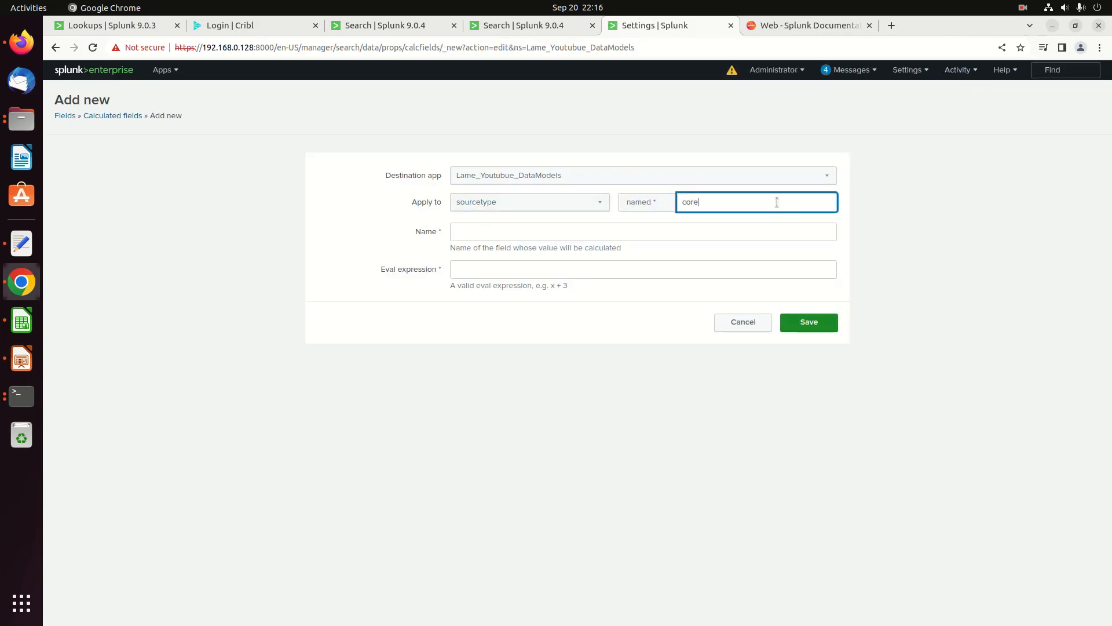
pyautogui.press('Tab')
pyautogui.write('app')
pyautogui.press('Tab')
pyautogui.write('"corelight"')
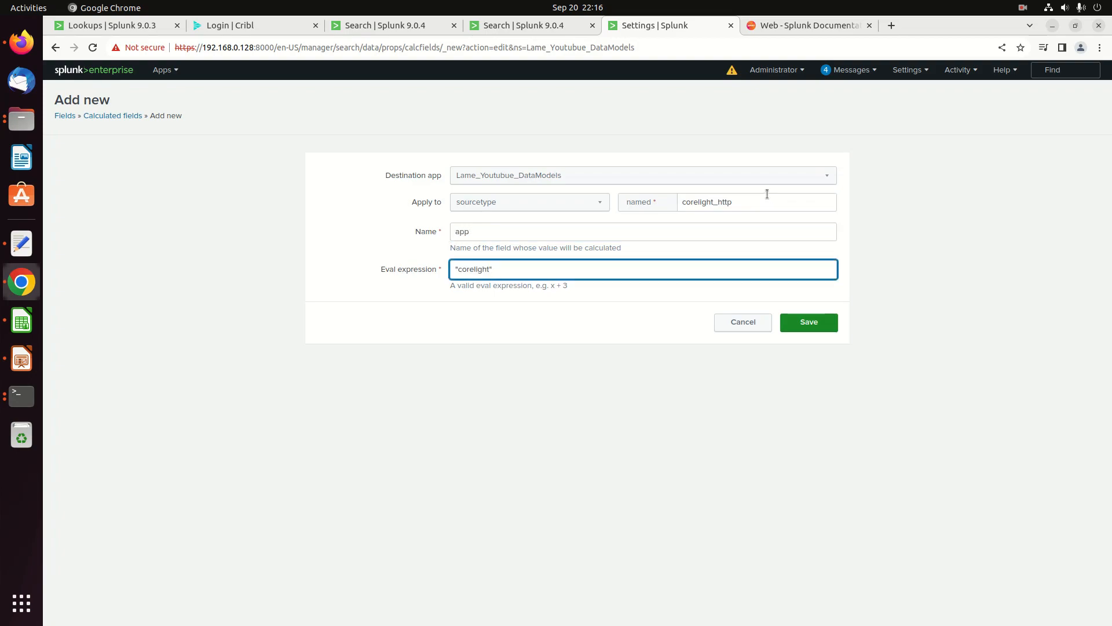
pyautogui.click(486, 23)
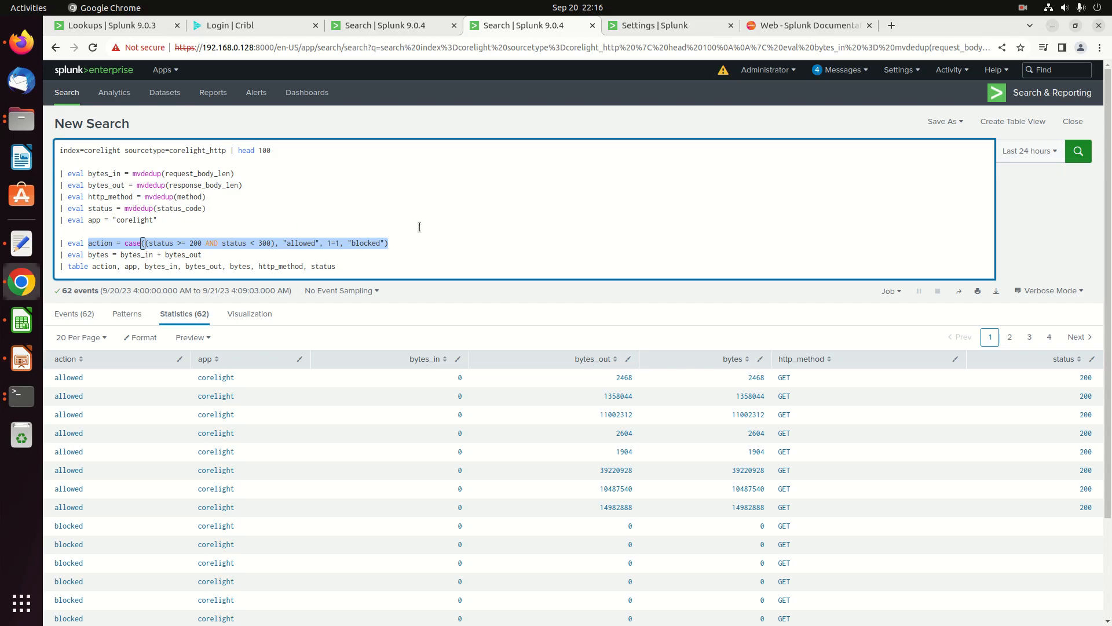
pyautogui.click(629, 29)
pyautogui.click(802, 322)
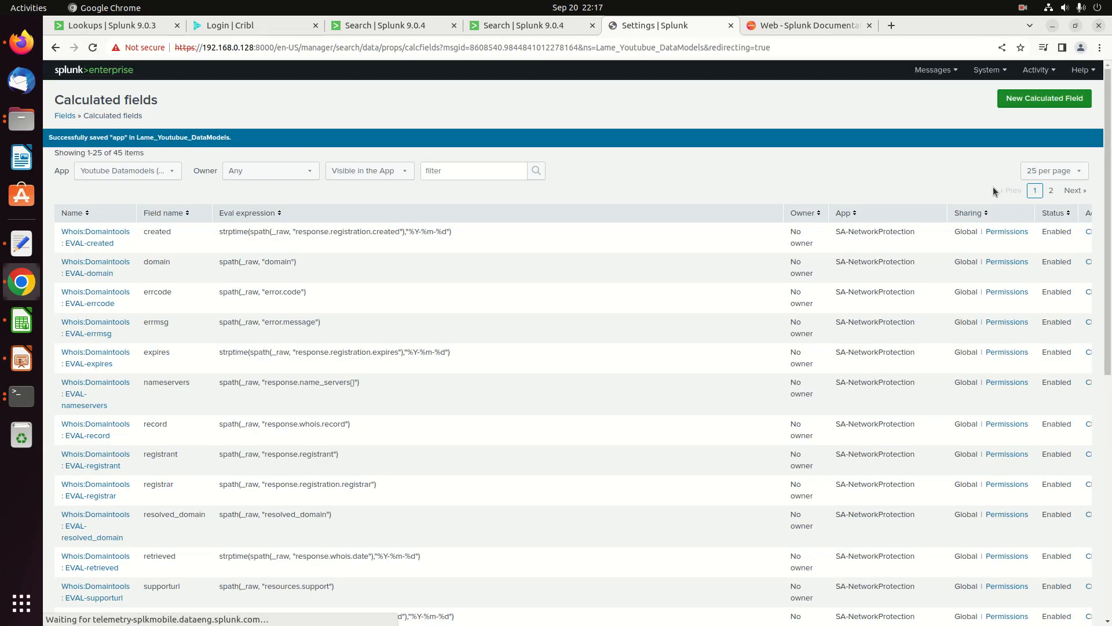
# Create and save a calculated field named status for sourcetype corelight_http with the eval expression mvdedup(status_code)
pyautogui.click(1026, 107)
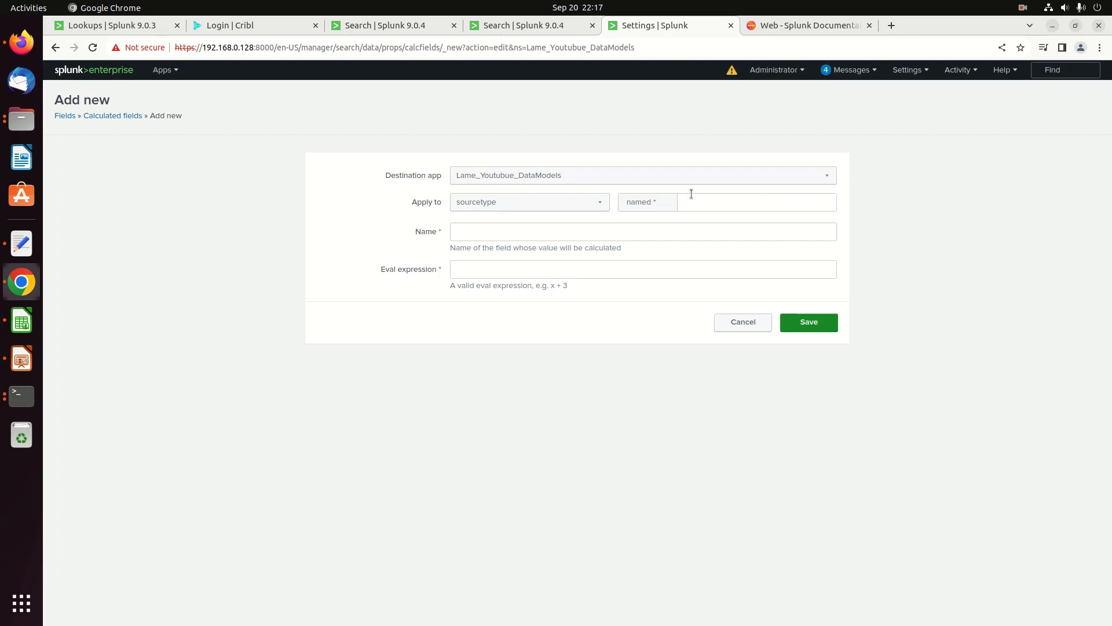
pyautogui.click(559, 234)
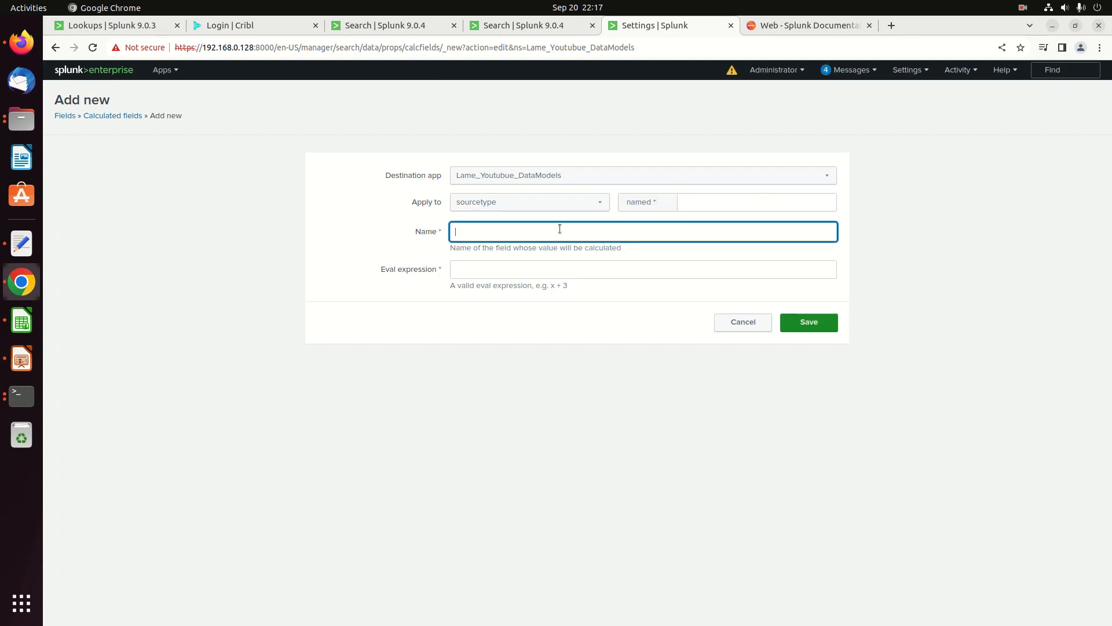
pyautogui.click(690, 203)
pyautogui.write('corelight_http')
pyautogui.press('Tab')
pyautogui.write('status')
pyautogui.press('Tab')
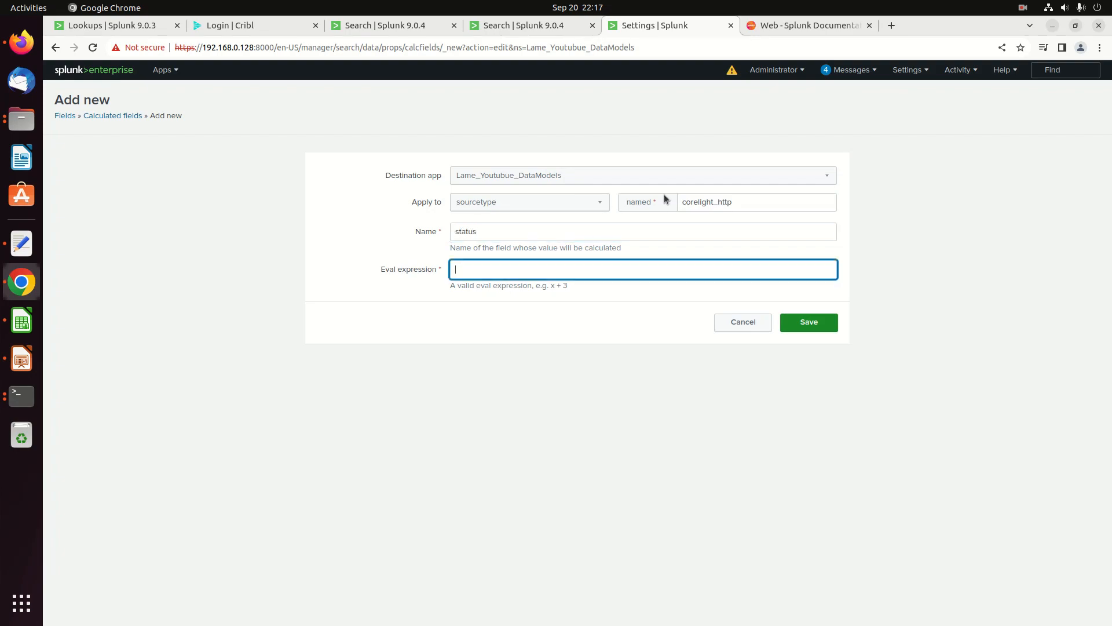
pyautogui.write('= mmvdued')
pyautogui.press('BackSpace')
pyautogui.press('BackSpace')
pyautogui.press('BackSpace')
pyautogui.write('edup(status_code)')
pyautogui.click(819, 322)
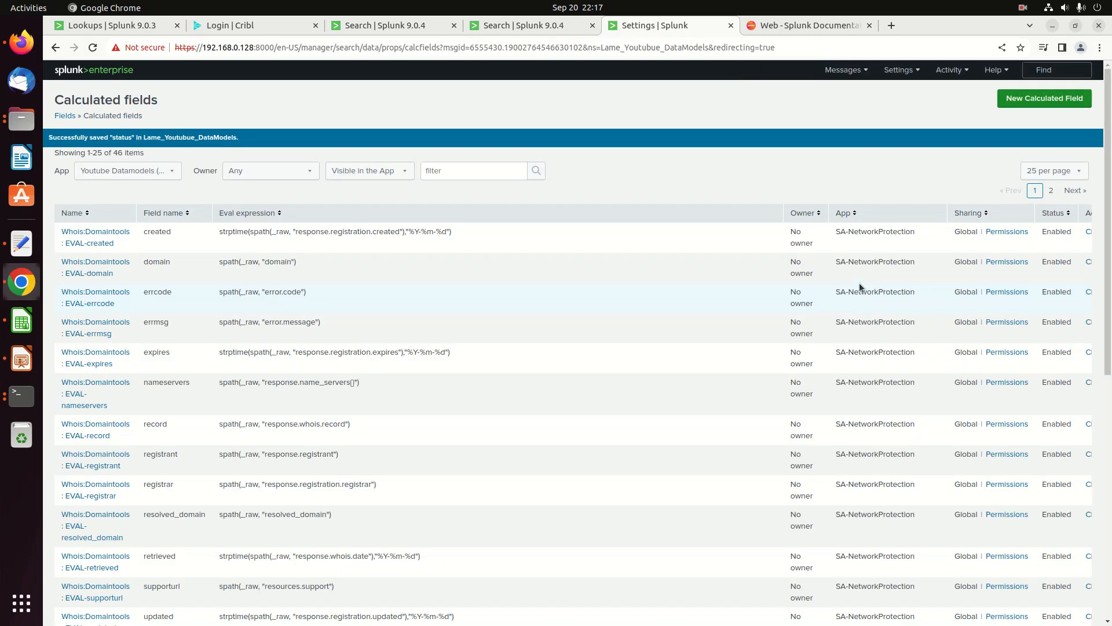
# Sort the calculated fields by app and share corelight_http's status with all apps, granting read to Everyone and write to admin
pyautogui.click(863, 220)
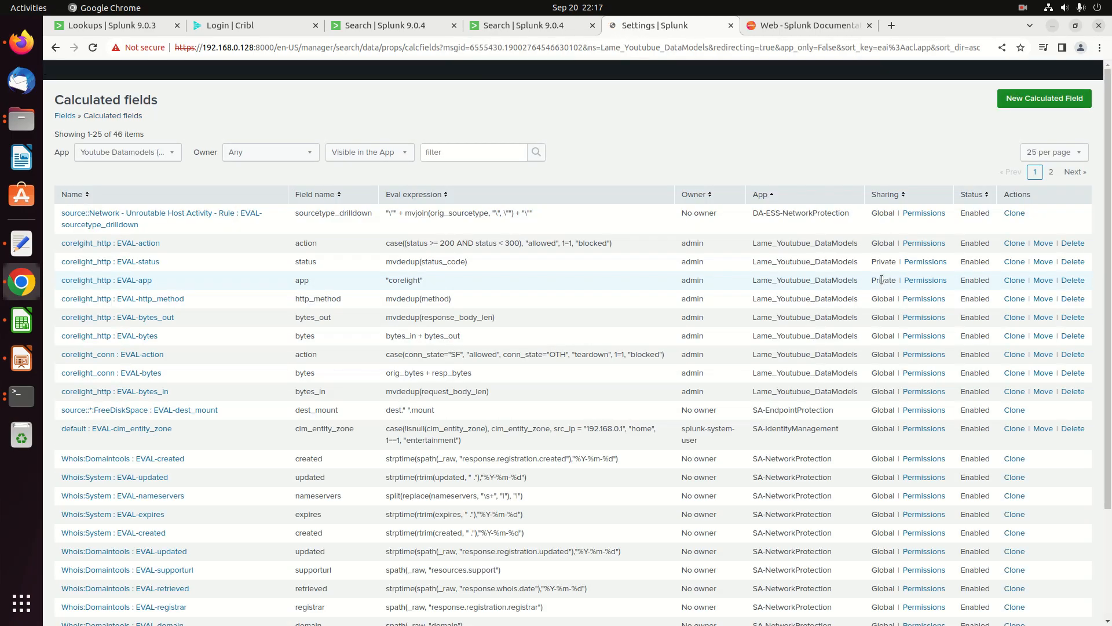
pyautogui.click(924, 262)
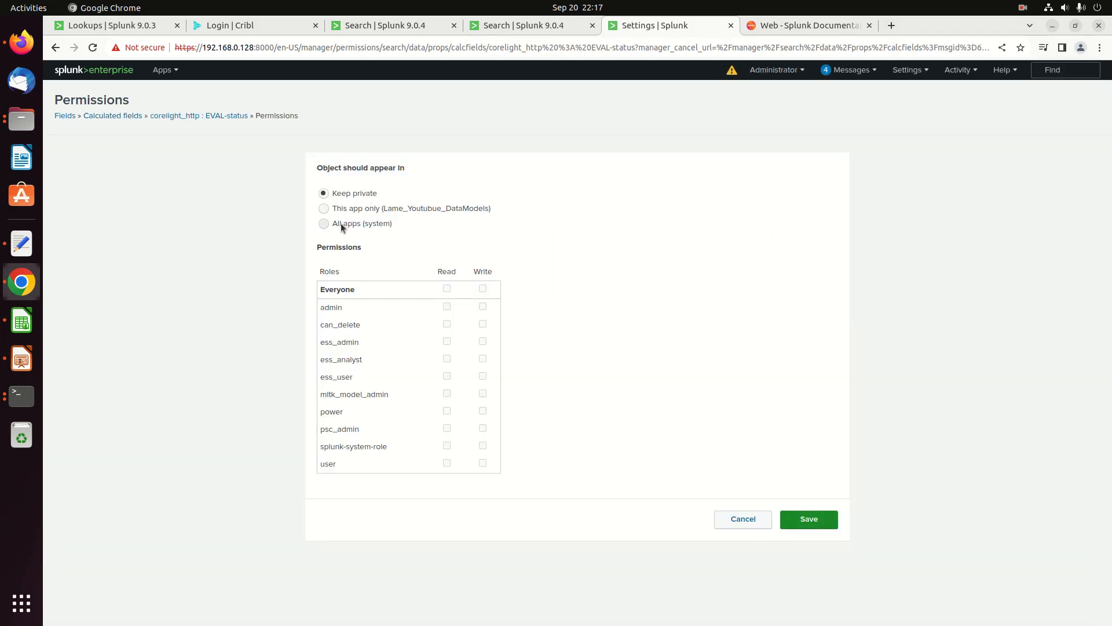
pyautogui.click(341, 224)
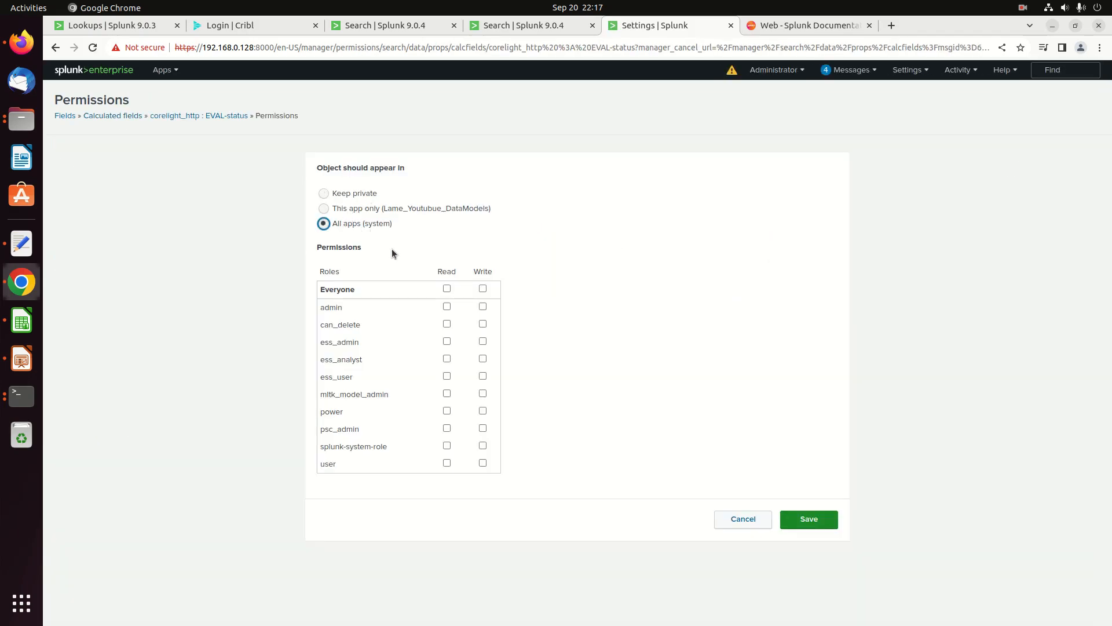
pyautogui.click(448, 288)
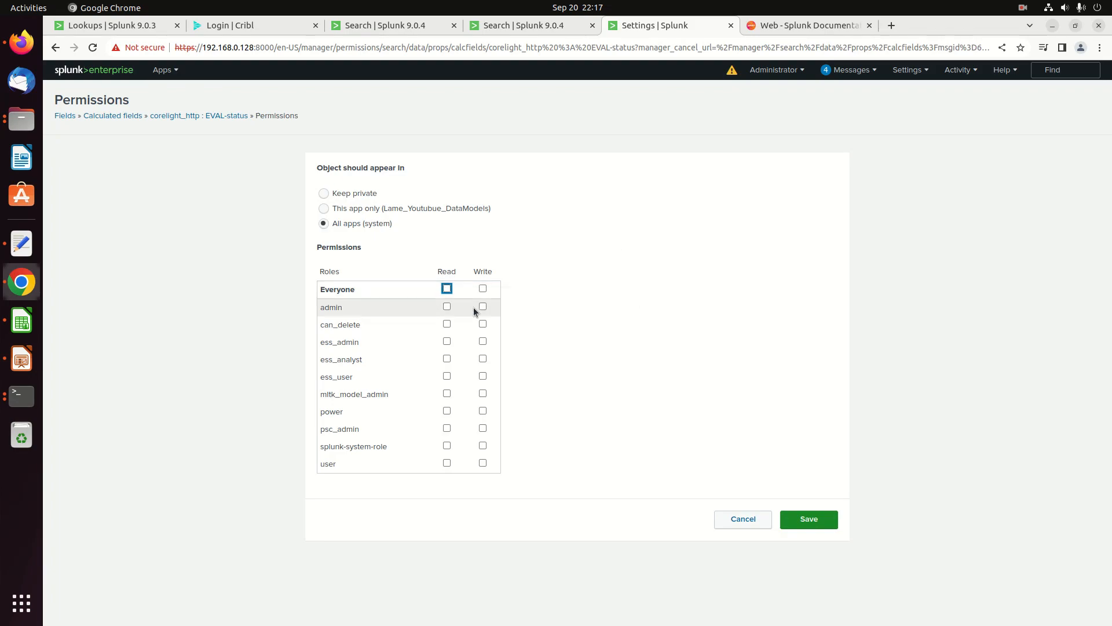
pyautogui.click(483, 306)
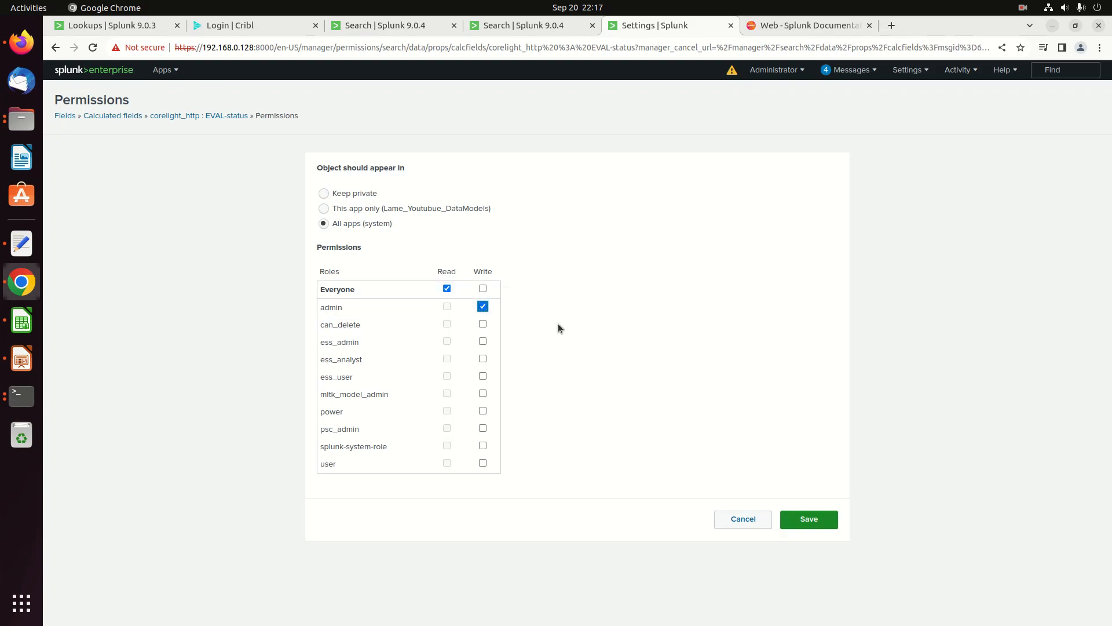
pyautogui.click(818, 521)
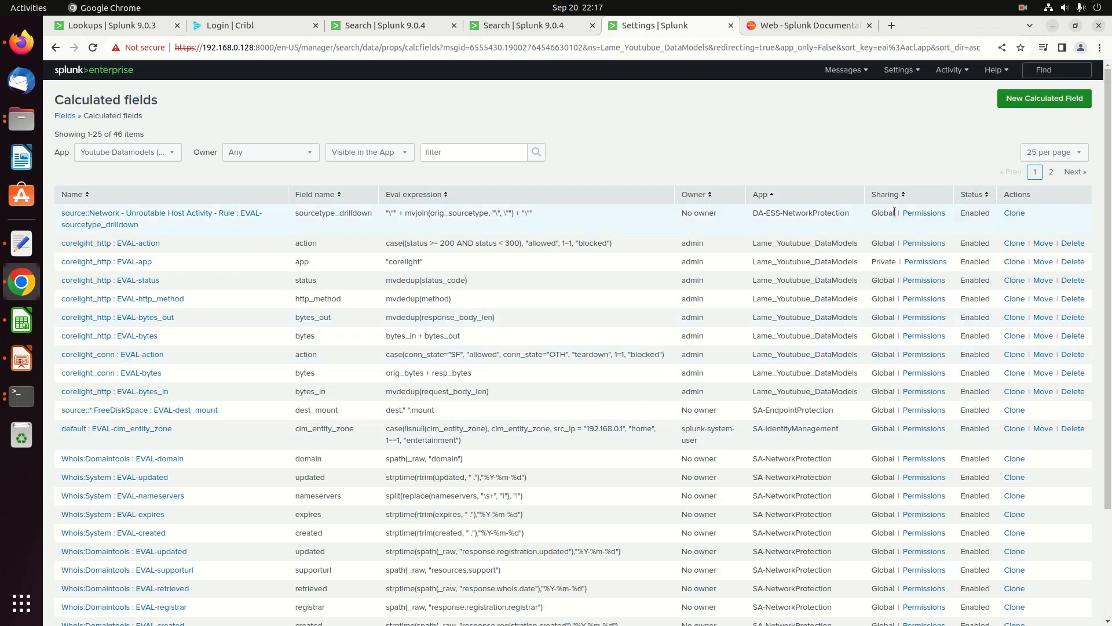
# Share corelight_http's app calculated field with all apps, granting read to Everyone and write to admin
pyautogui.click(926, 262)
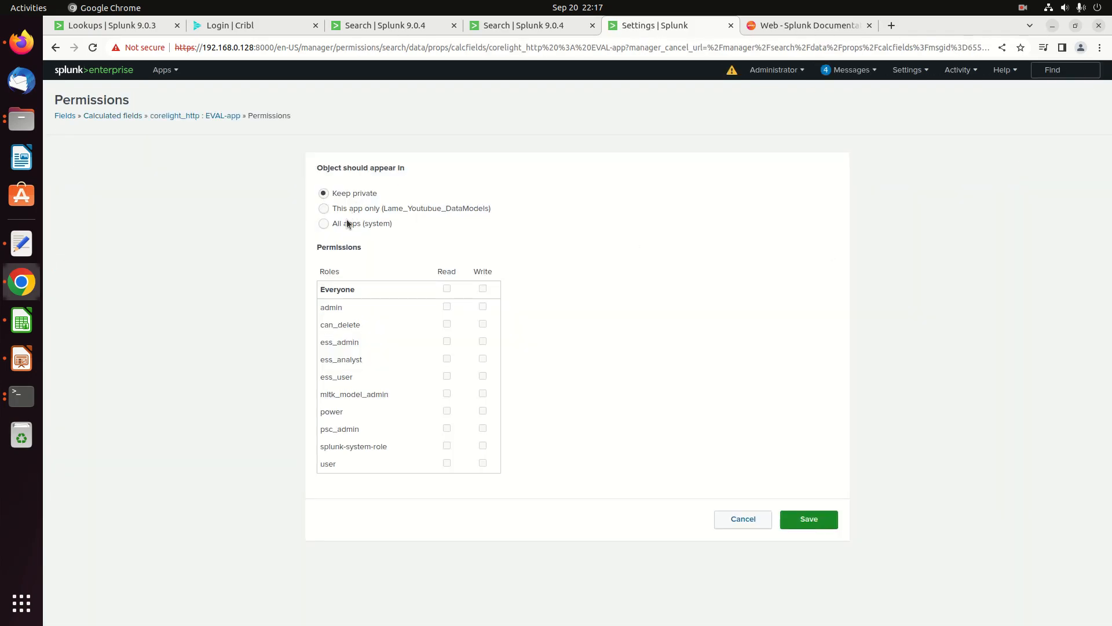
pyautogui.click(346, 223)
pyautogui.click(446, 288)
pyautogui.click(483, 306)
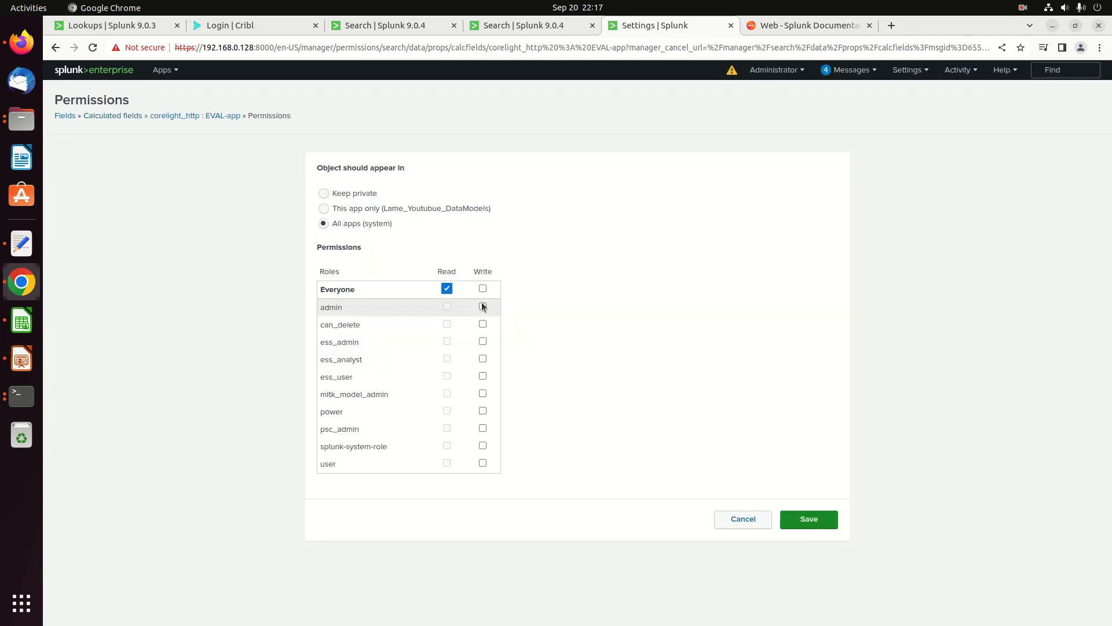
pyautogui.click(836, 519)
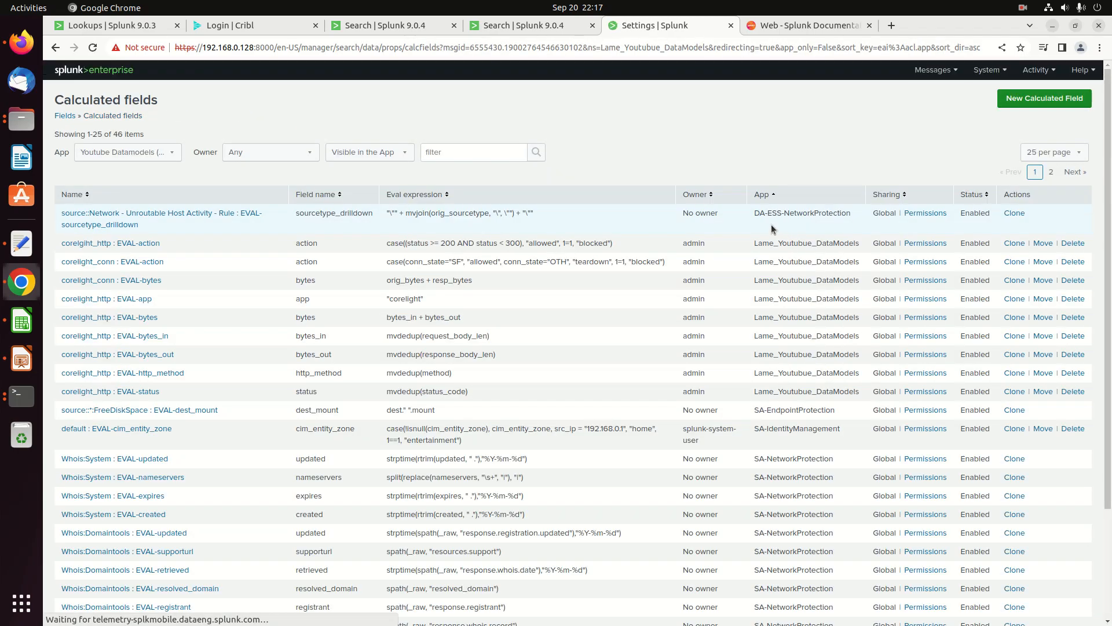
# Rerun the corelight_http table search without evals and compare its action, app, bytes, http_method and status columns with the calculated fields list
pyautogui.click(375, 27)
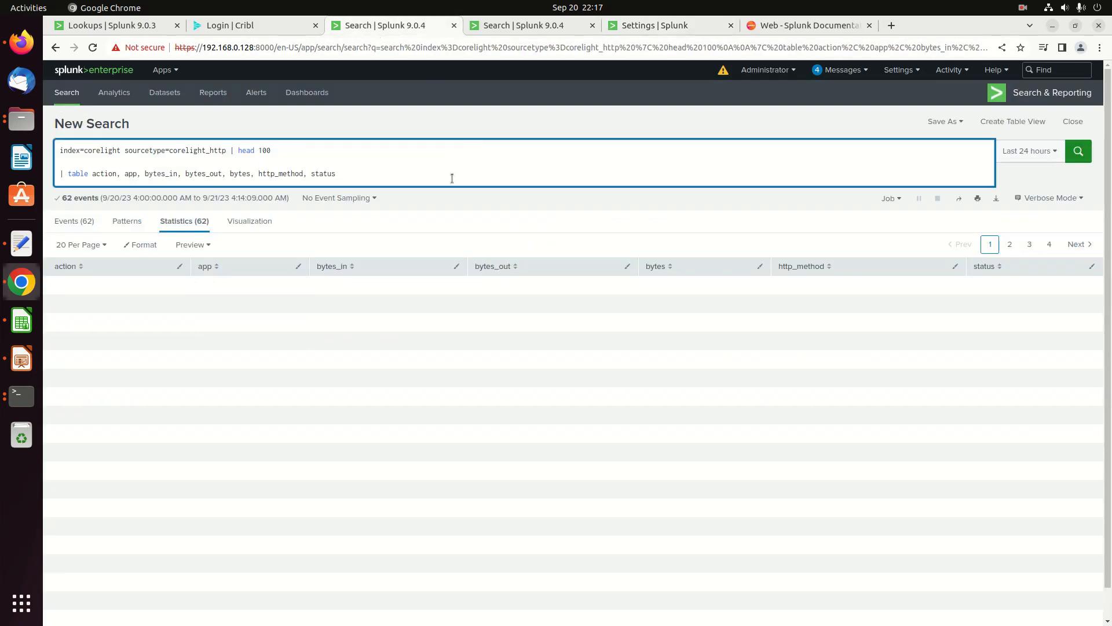
pyautogui.press('Return')
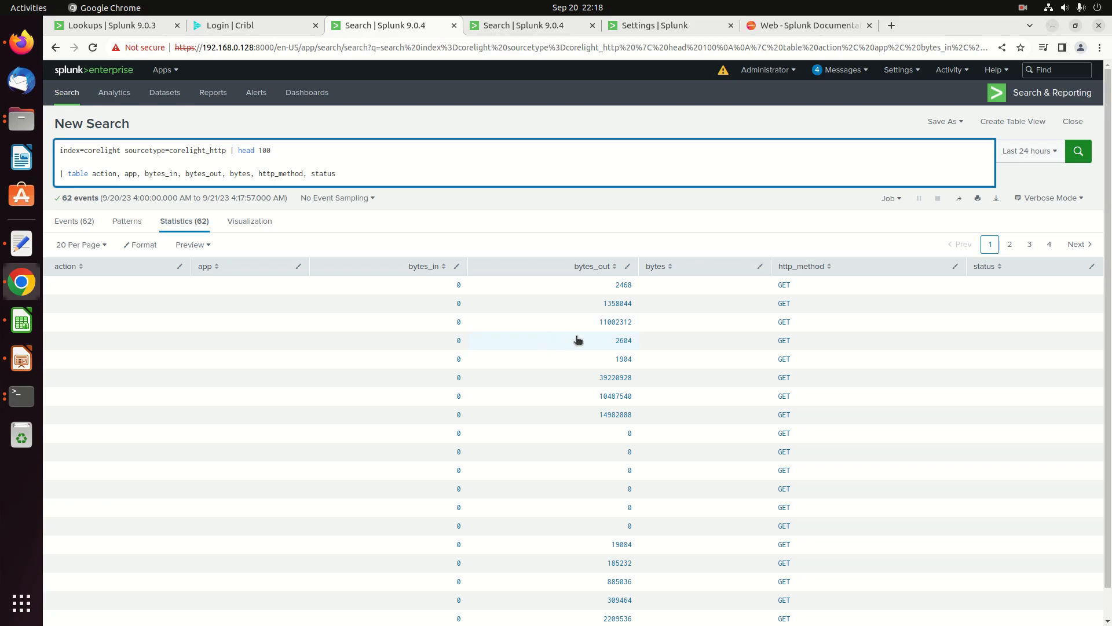
pyautogui.scroll(-1, 585, 357)
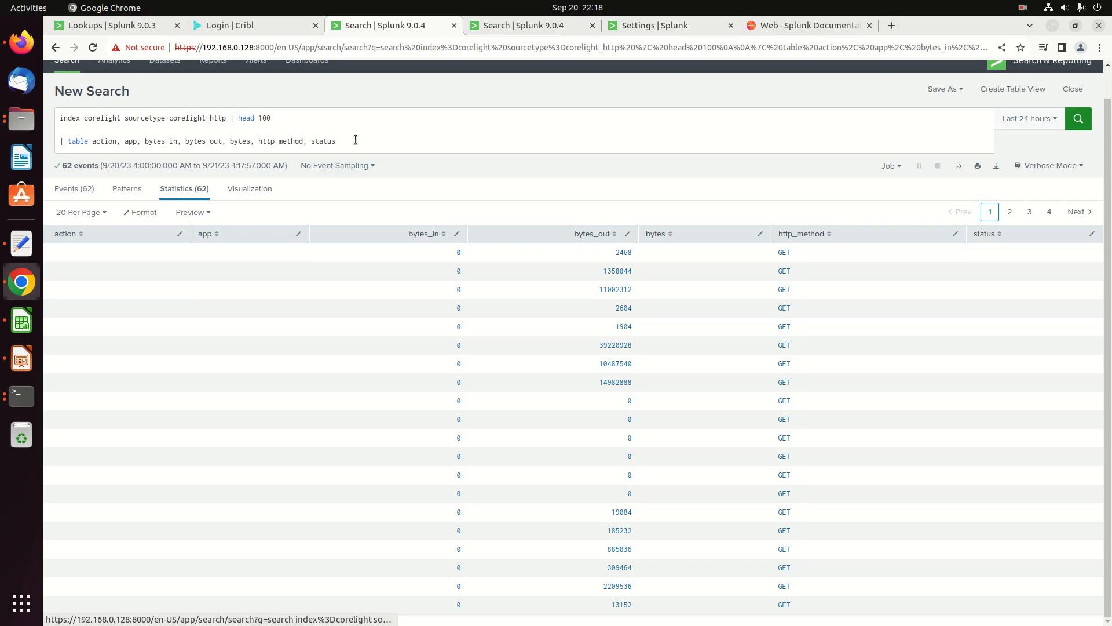
pyautogui.press('Return')
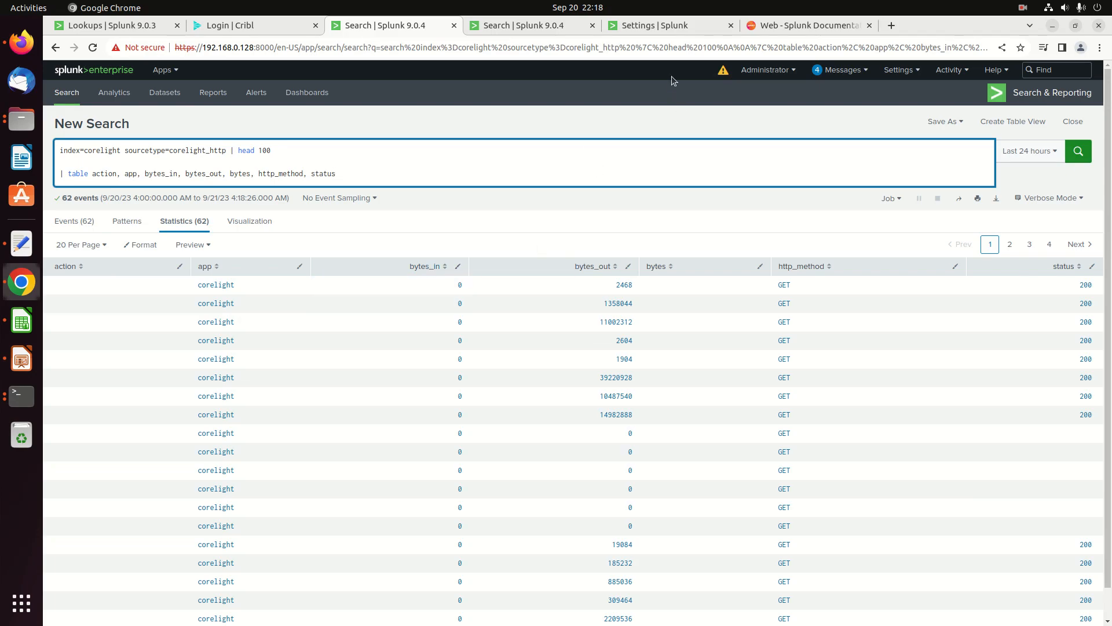
pyautogui.click(654, 27)
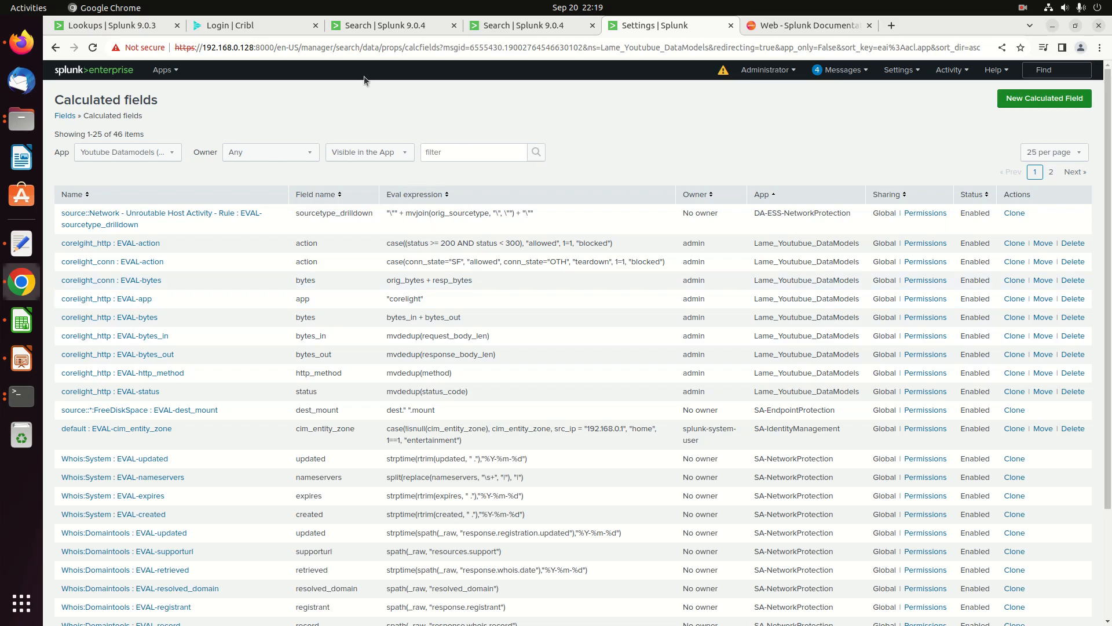
pyautogui.click(343, 32)
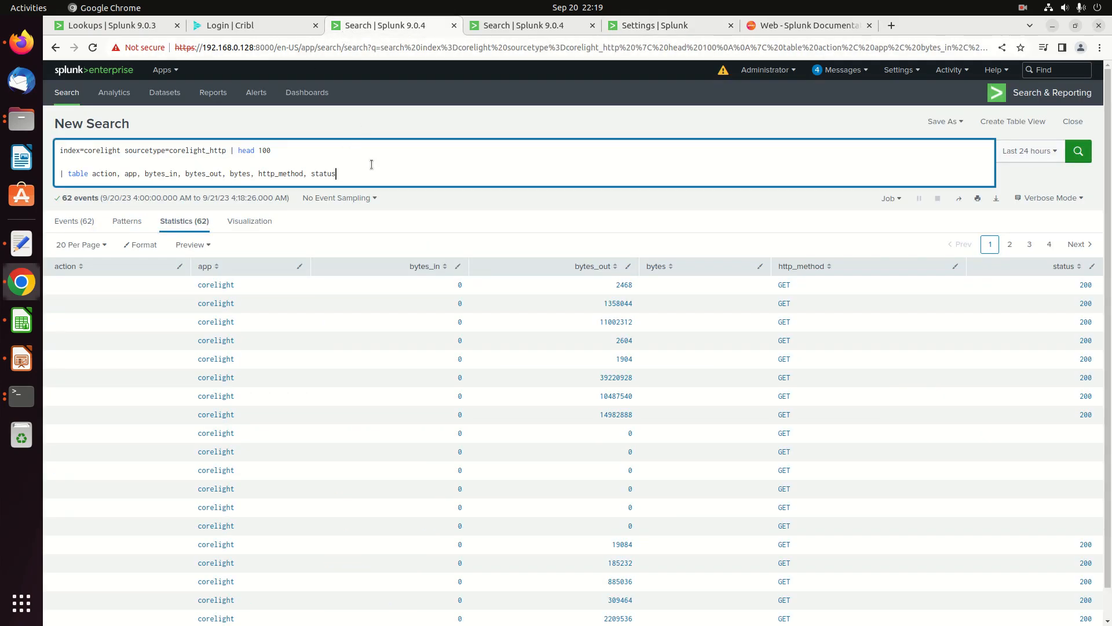
pyautogui.press('Return')
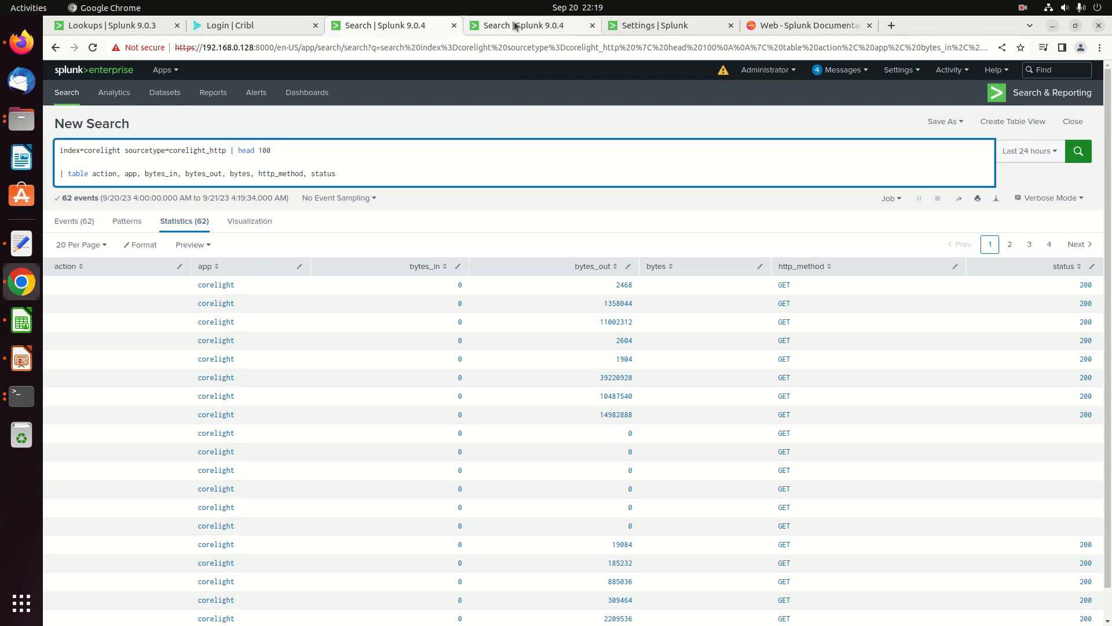
# Change both status references to status_code in the eval expression of corelgiht_http's action calculated field and save it
pyautogui.click(653, 29)
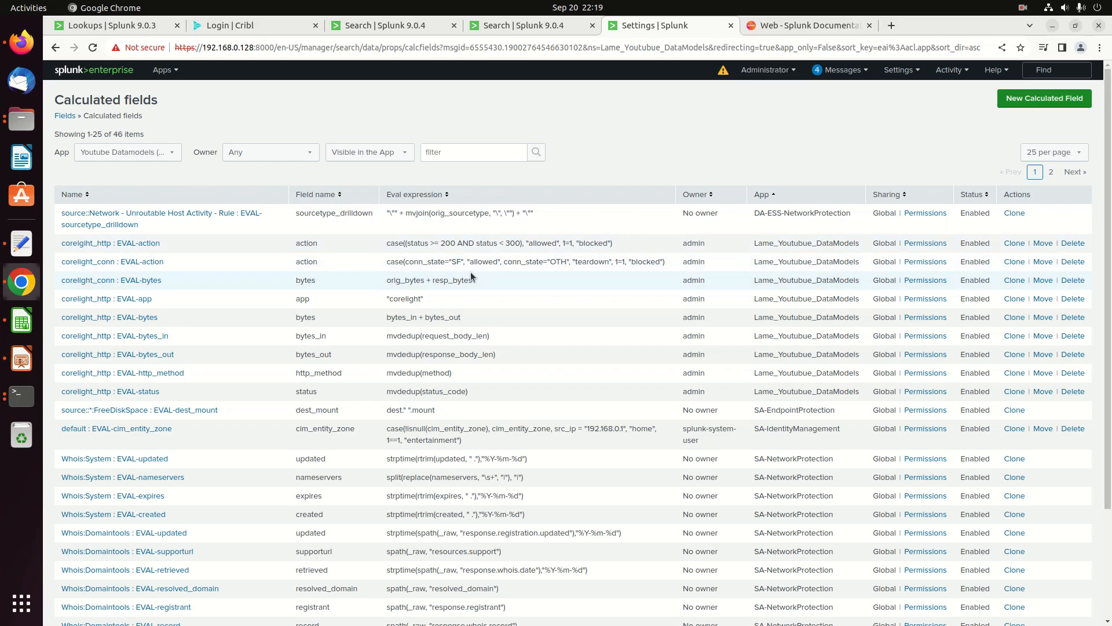
pyautogui.doubleClick(420, 242)
pyautogui.click(90, 244)
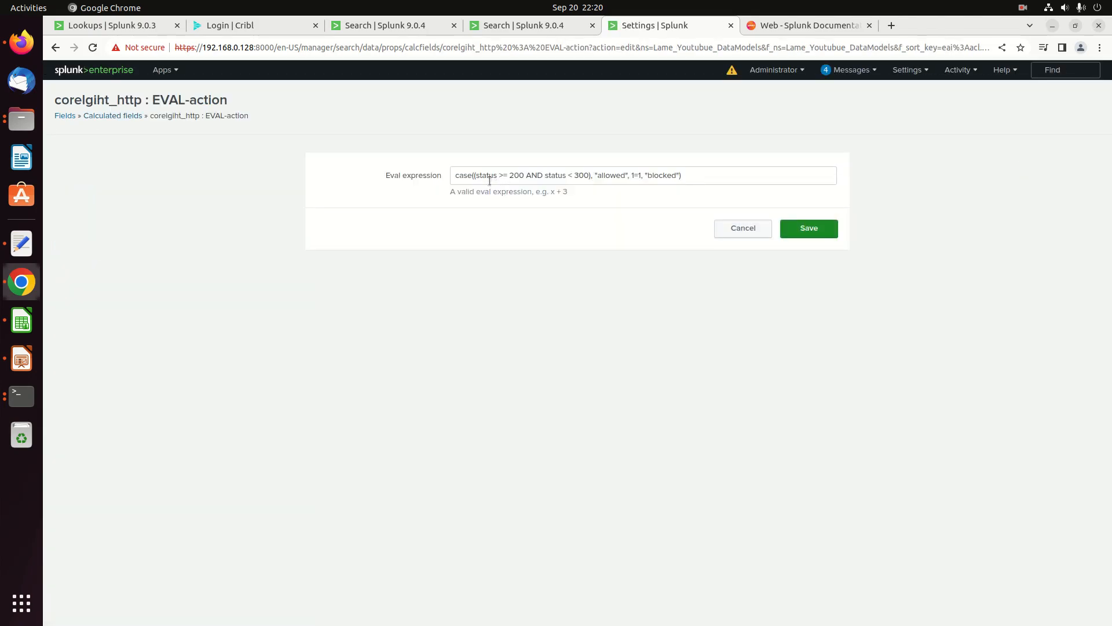
pyautogui.click(497, 176)
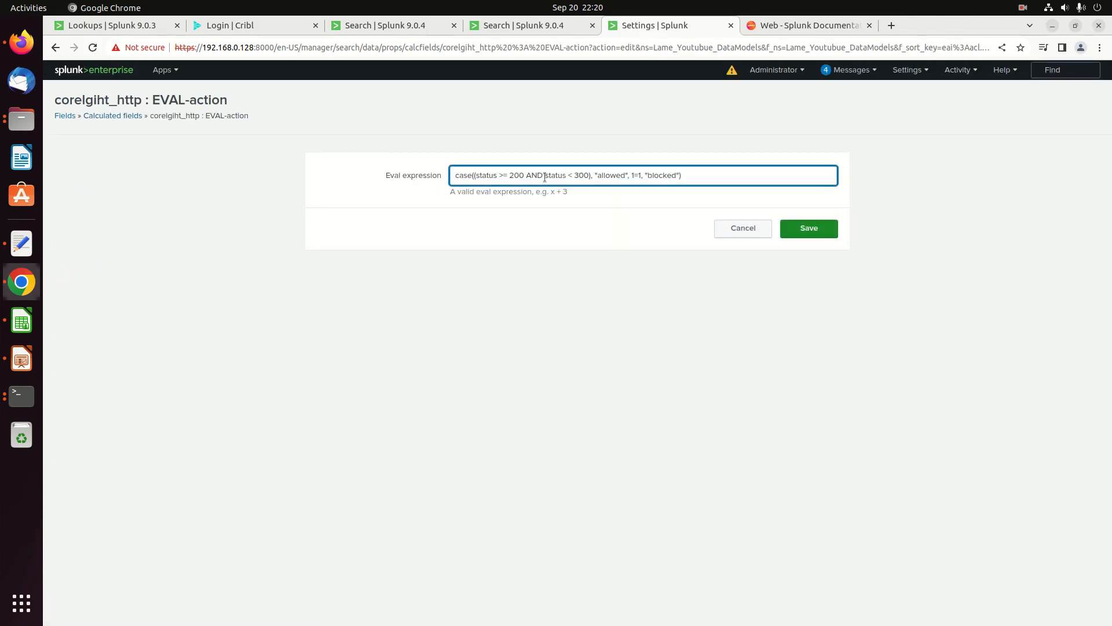
pyautogui.write('_code')
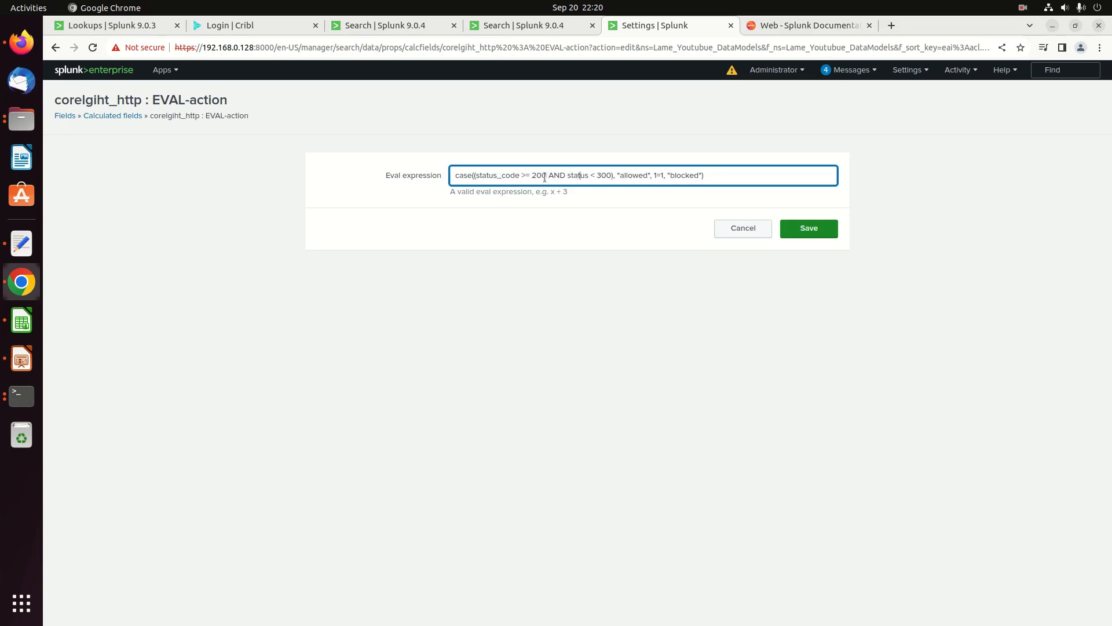
pyautogui.write('_code')
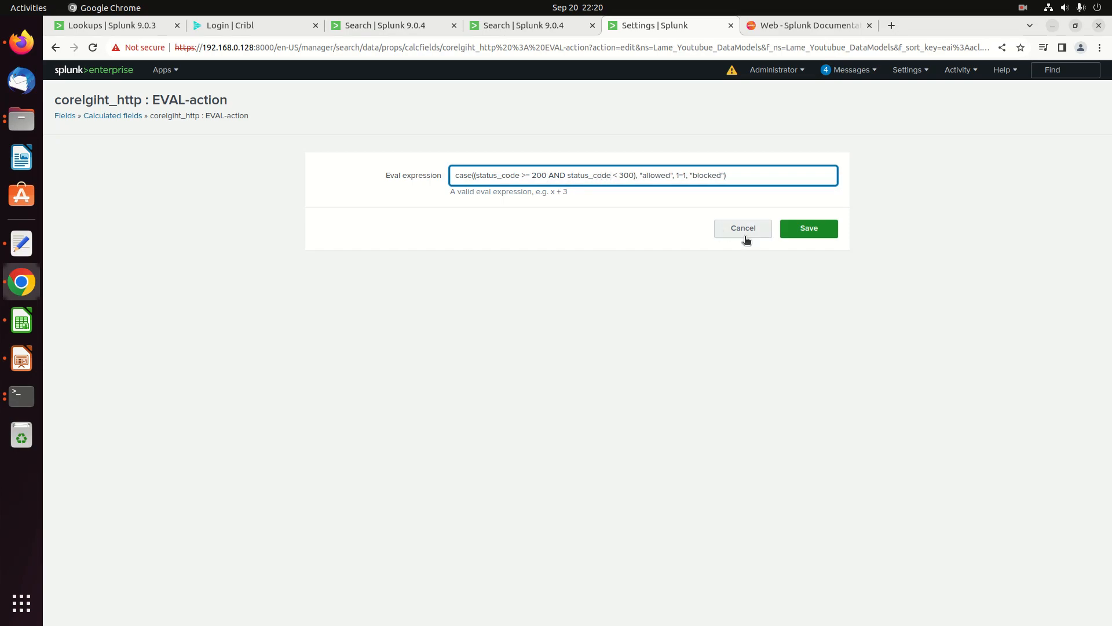
pyautogui.click(784, 234)
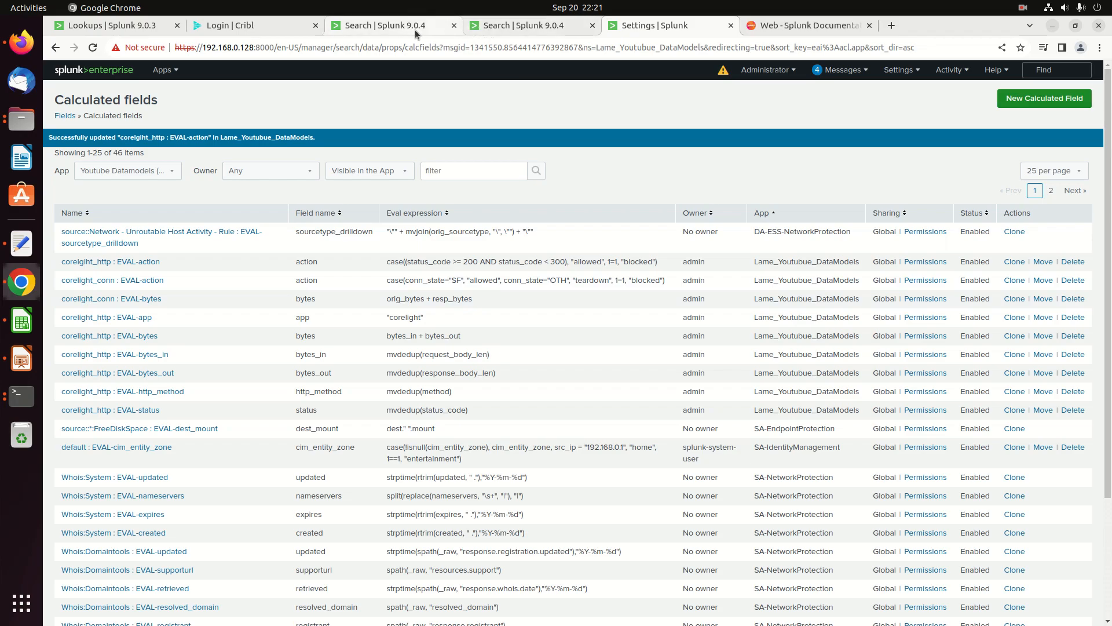
# Rerun the corelight_http table search to check the action column against the updated calculated field
pyautogui.click(394, 25)
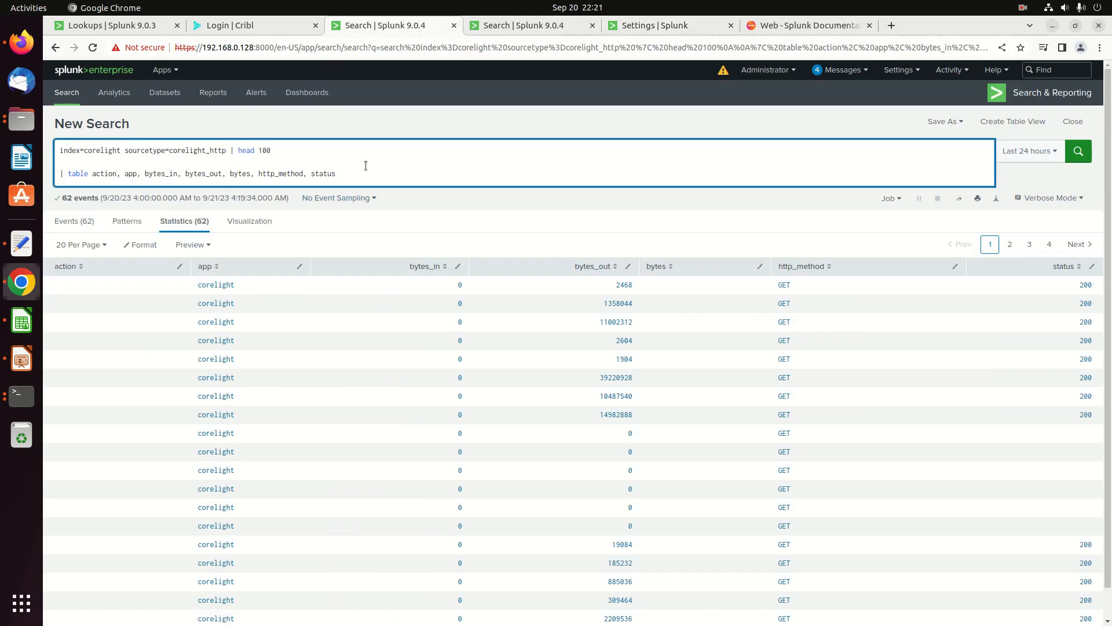
pyautogui.press('Return')
pyautogui.press('Return')
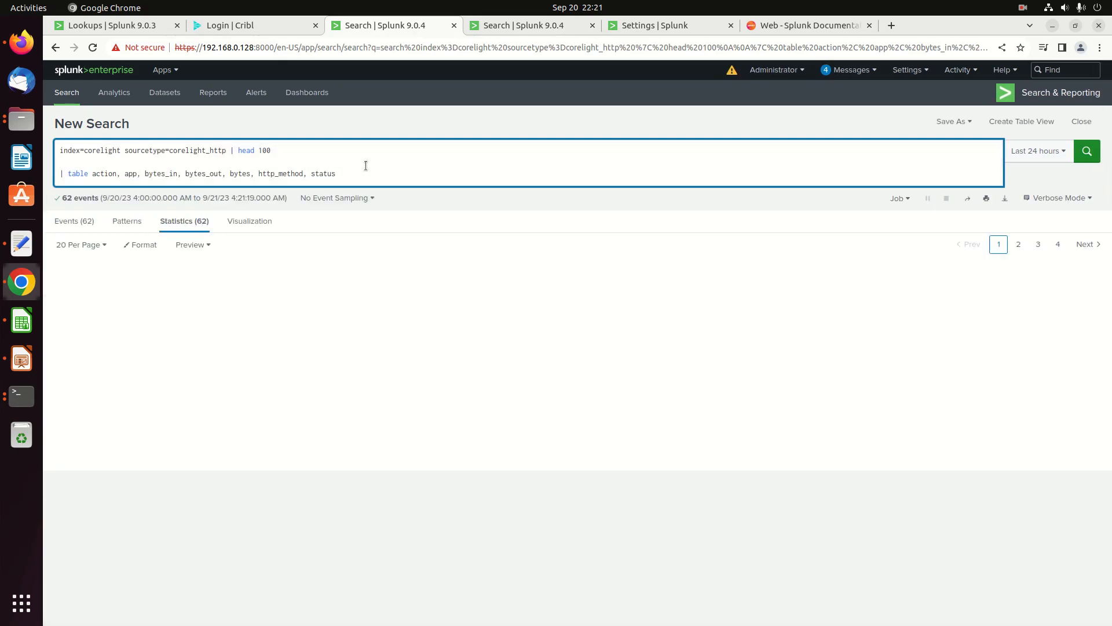
pyautogui.press('Return')
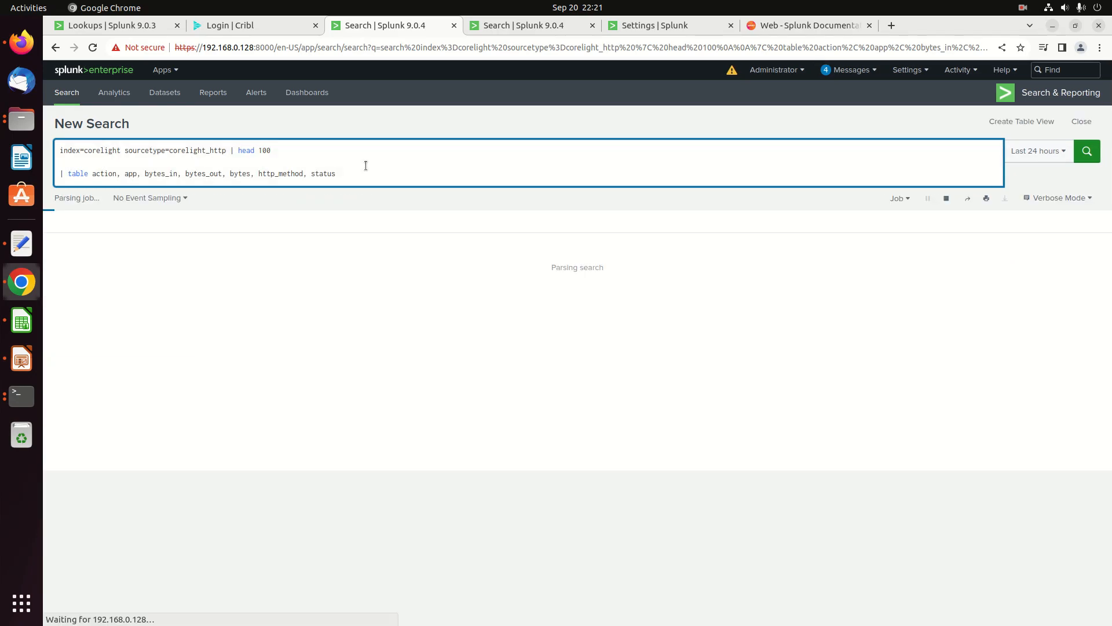
pyautogui.press('Return')
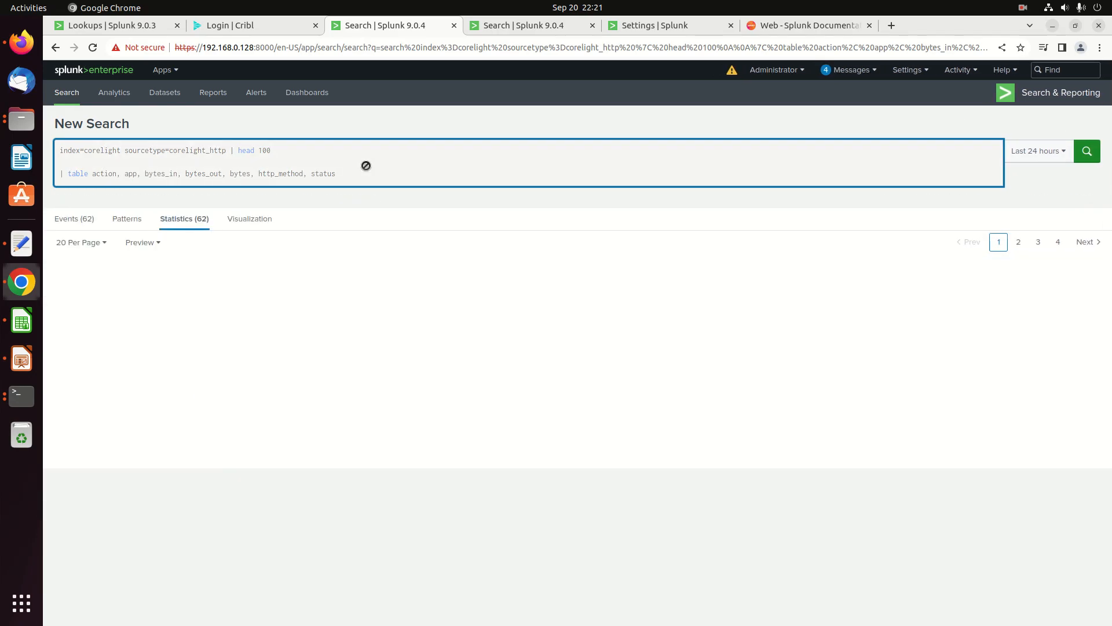